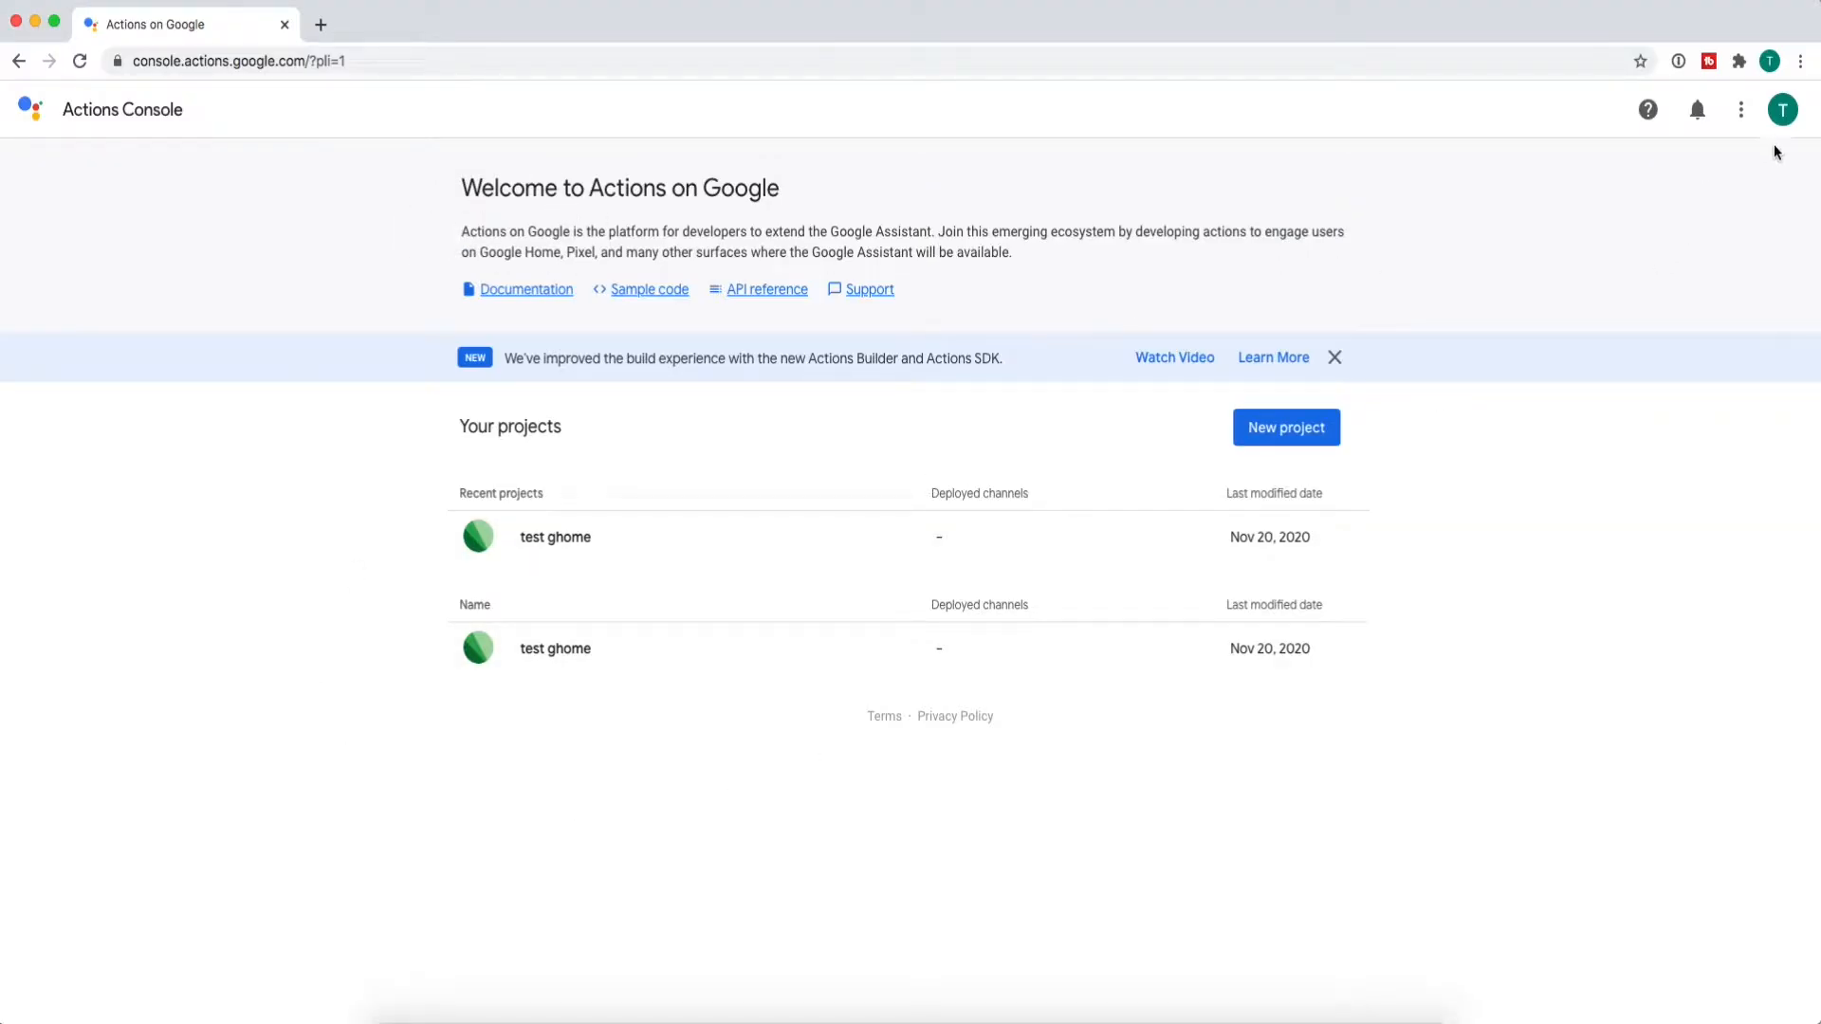
- Create a new project named HomeAssistant, with French as the language and France as the country
{"action": "left_click", "coordinate": [1282, 430]}
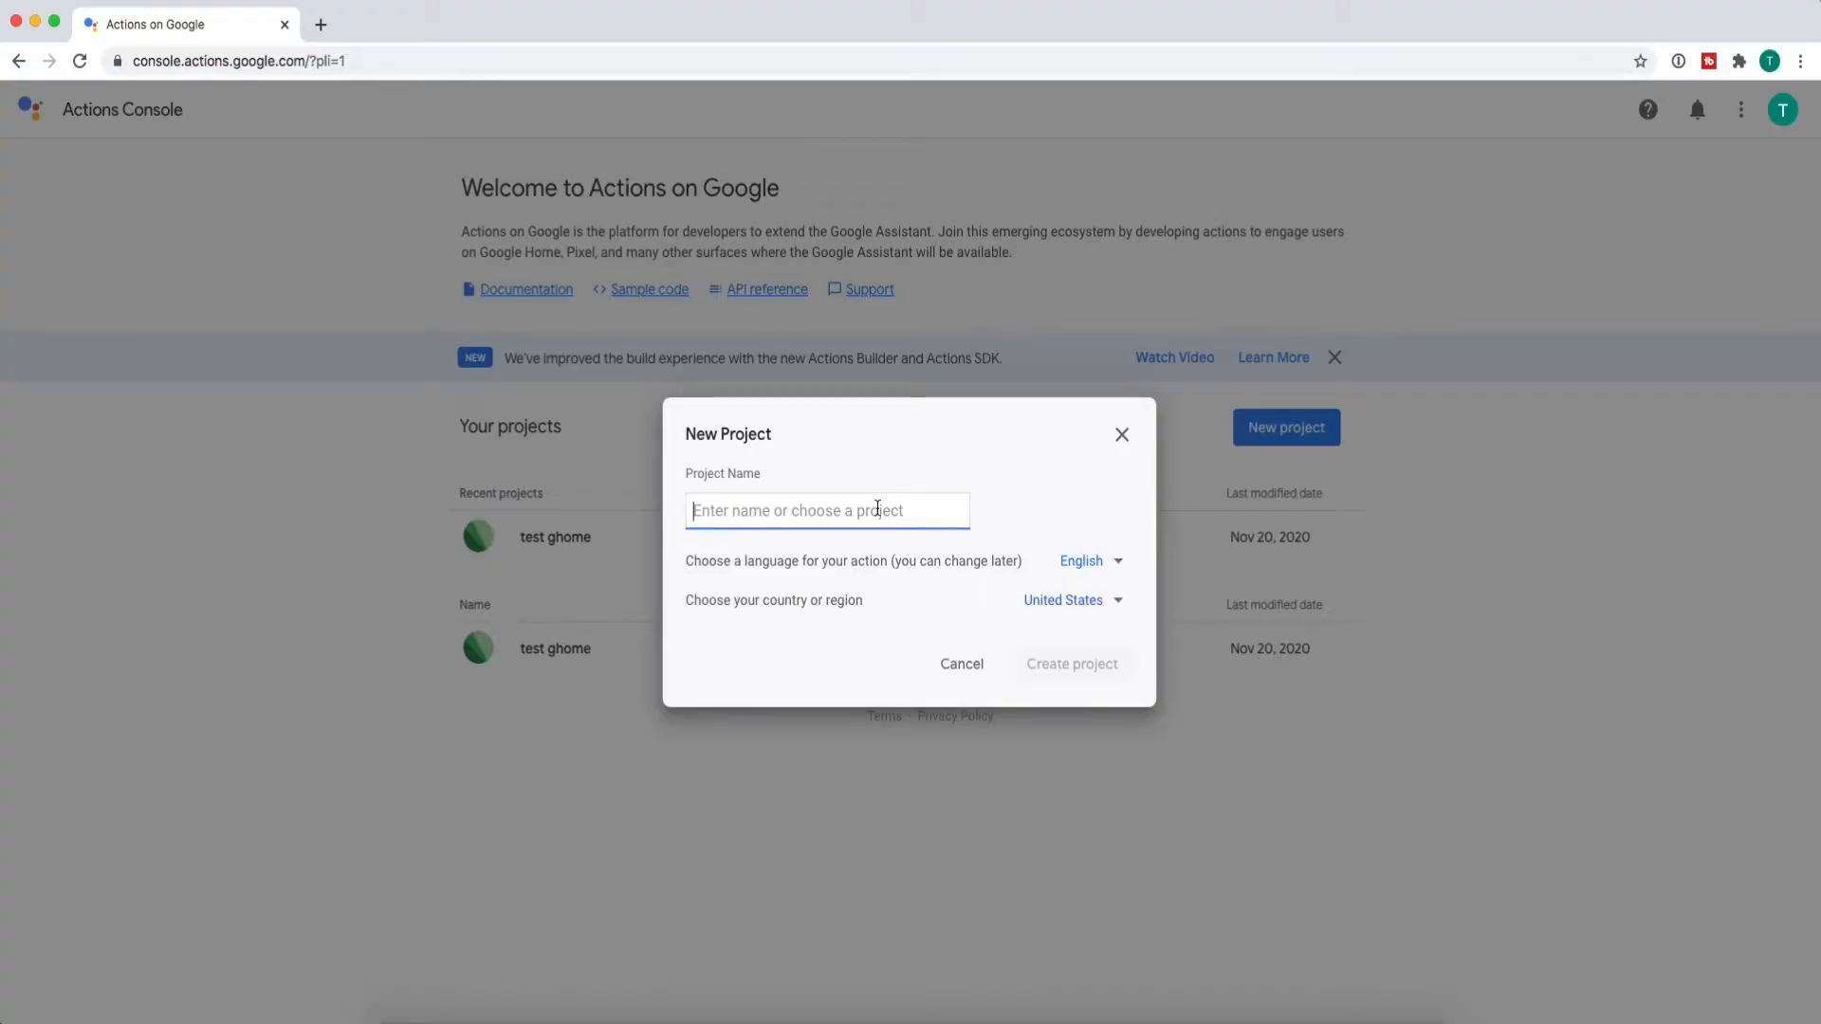
{"action": "type", "text": "Hom"}
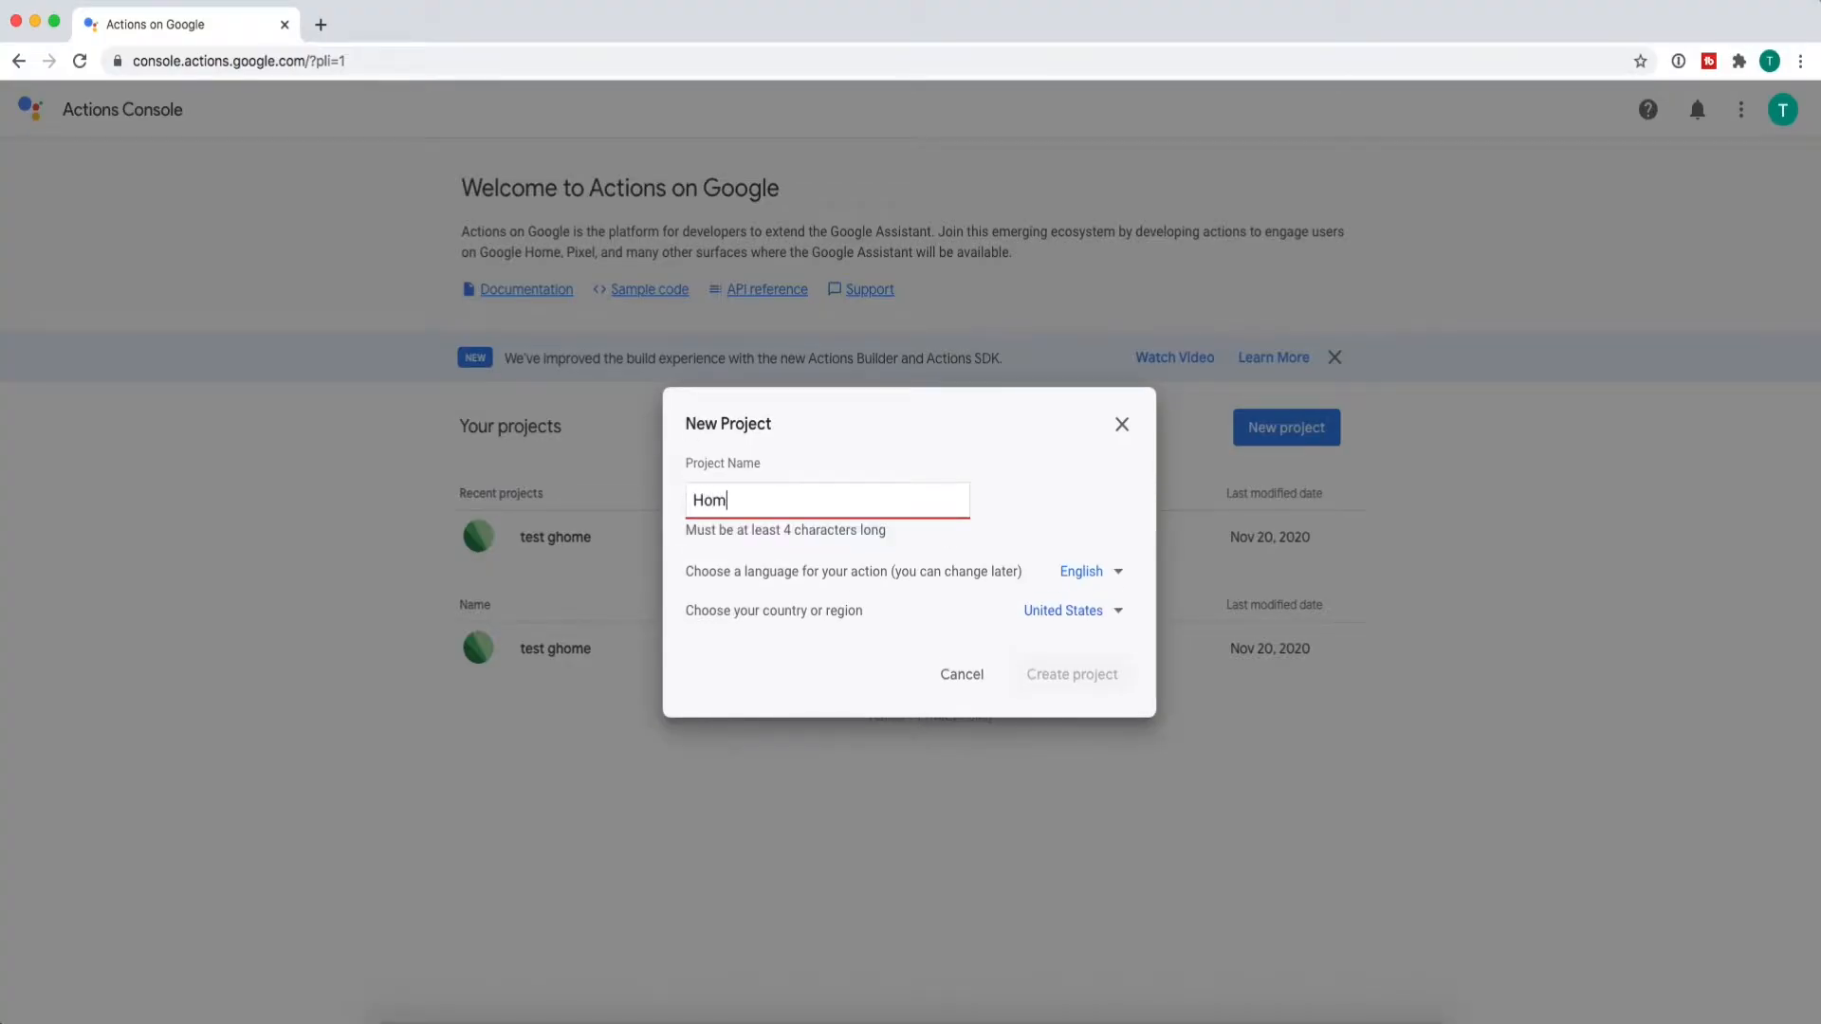
{"action": "type", "text": "eAssistant"}
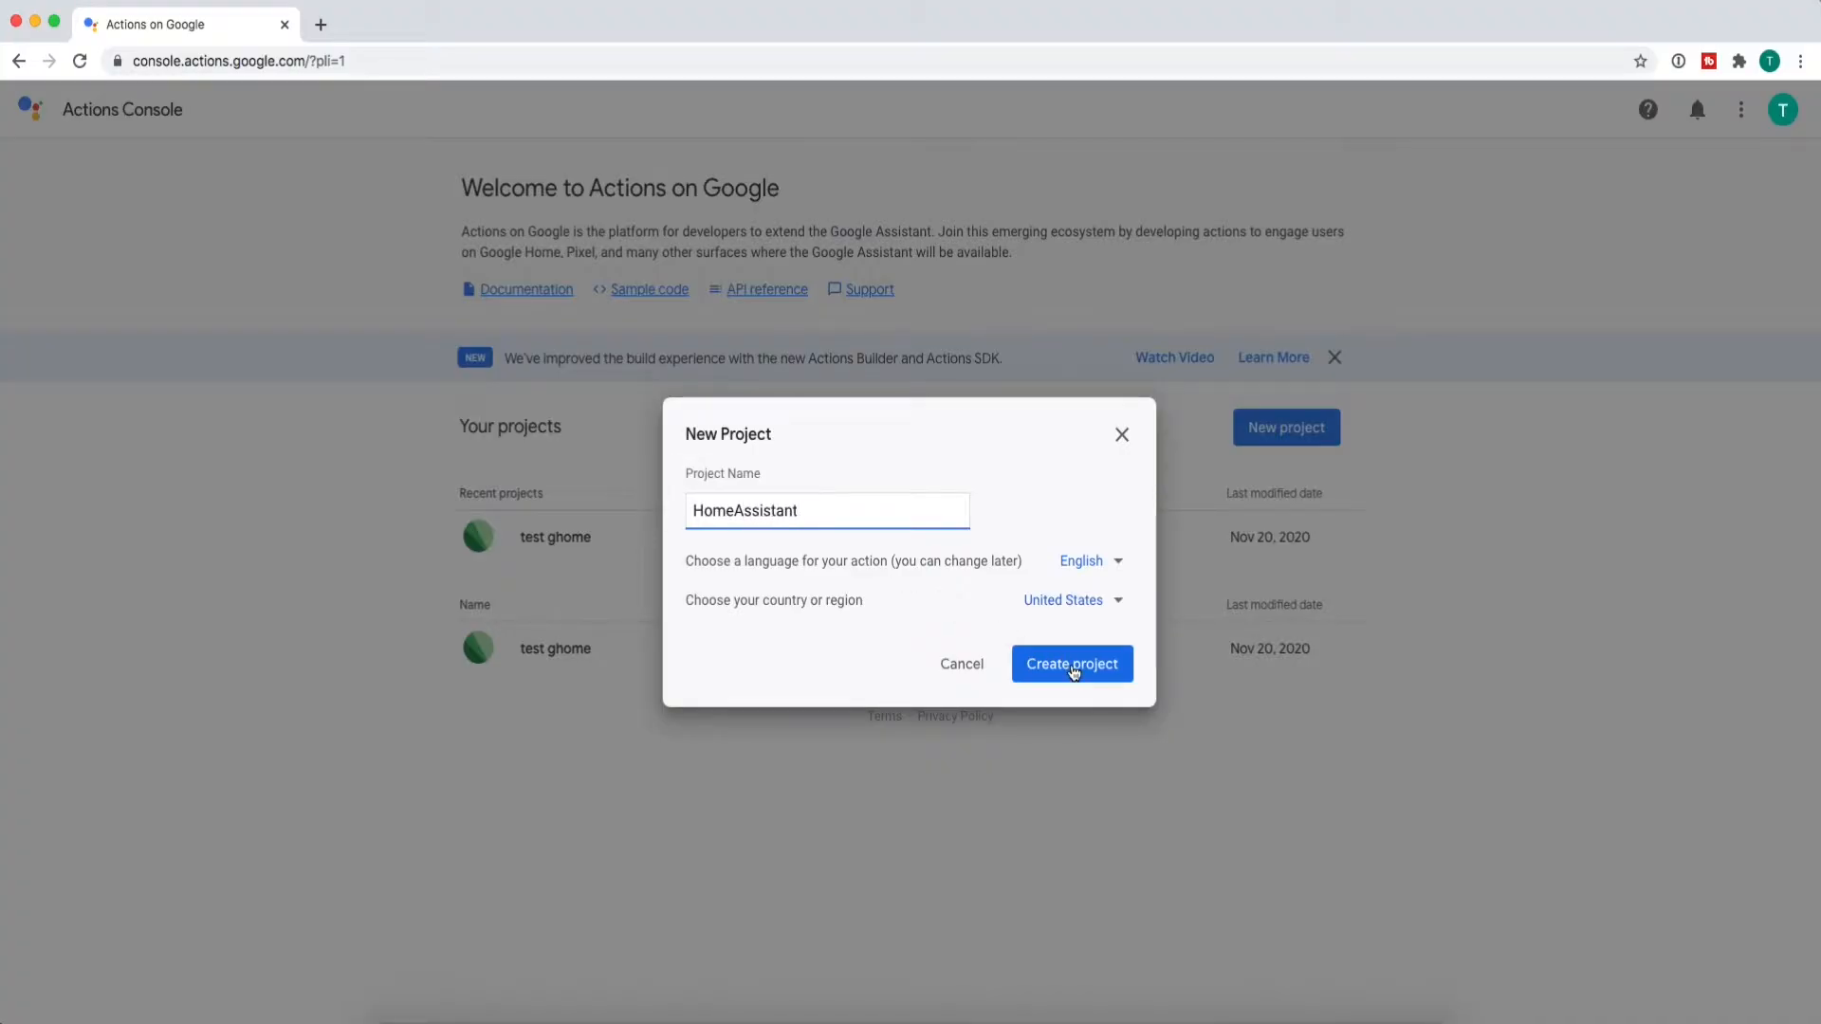
{"action": "left_click", "coordinate": [1104, 563]}
{"action": "left_click", "coordinate": [1102, 597]}
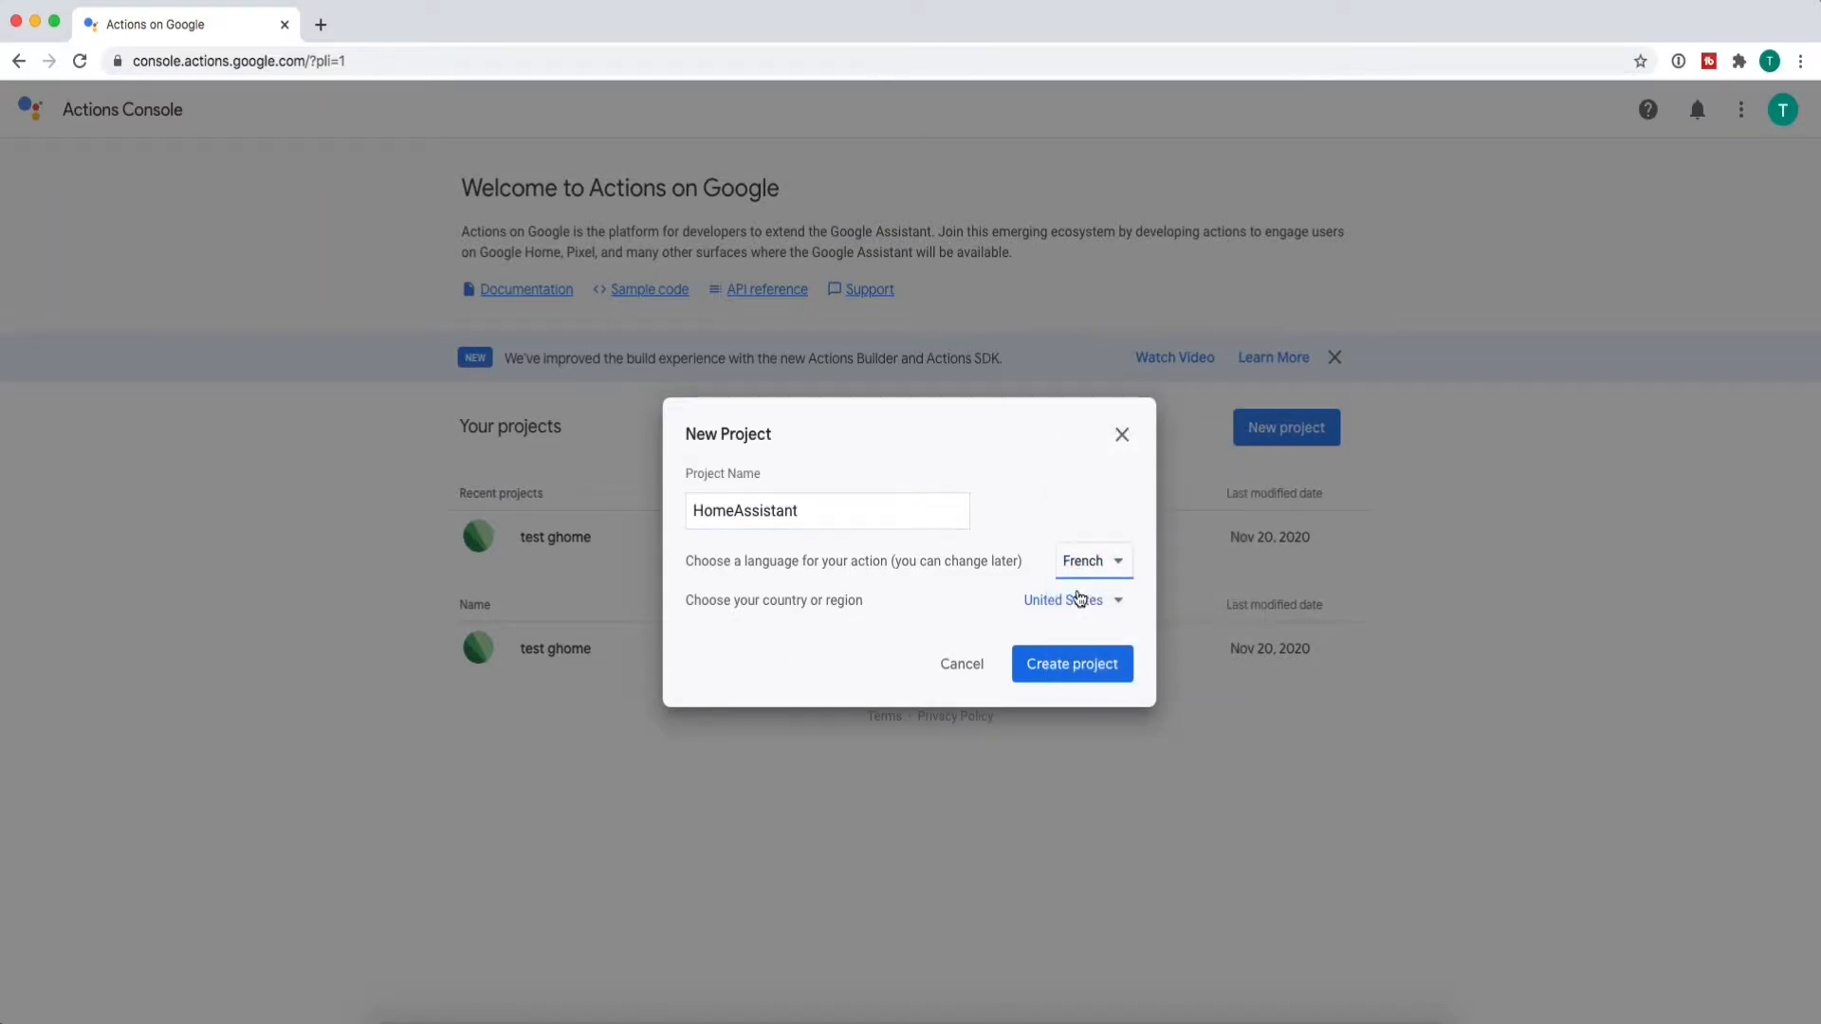
{"action": "left_click", "coordinate": [1073, 605]}
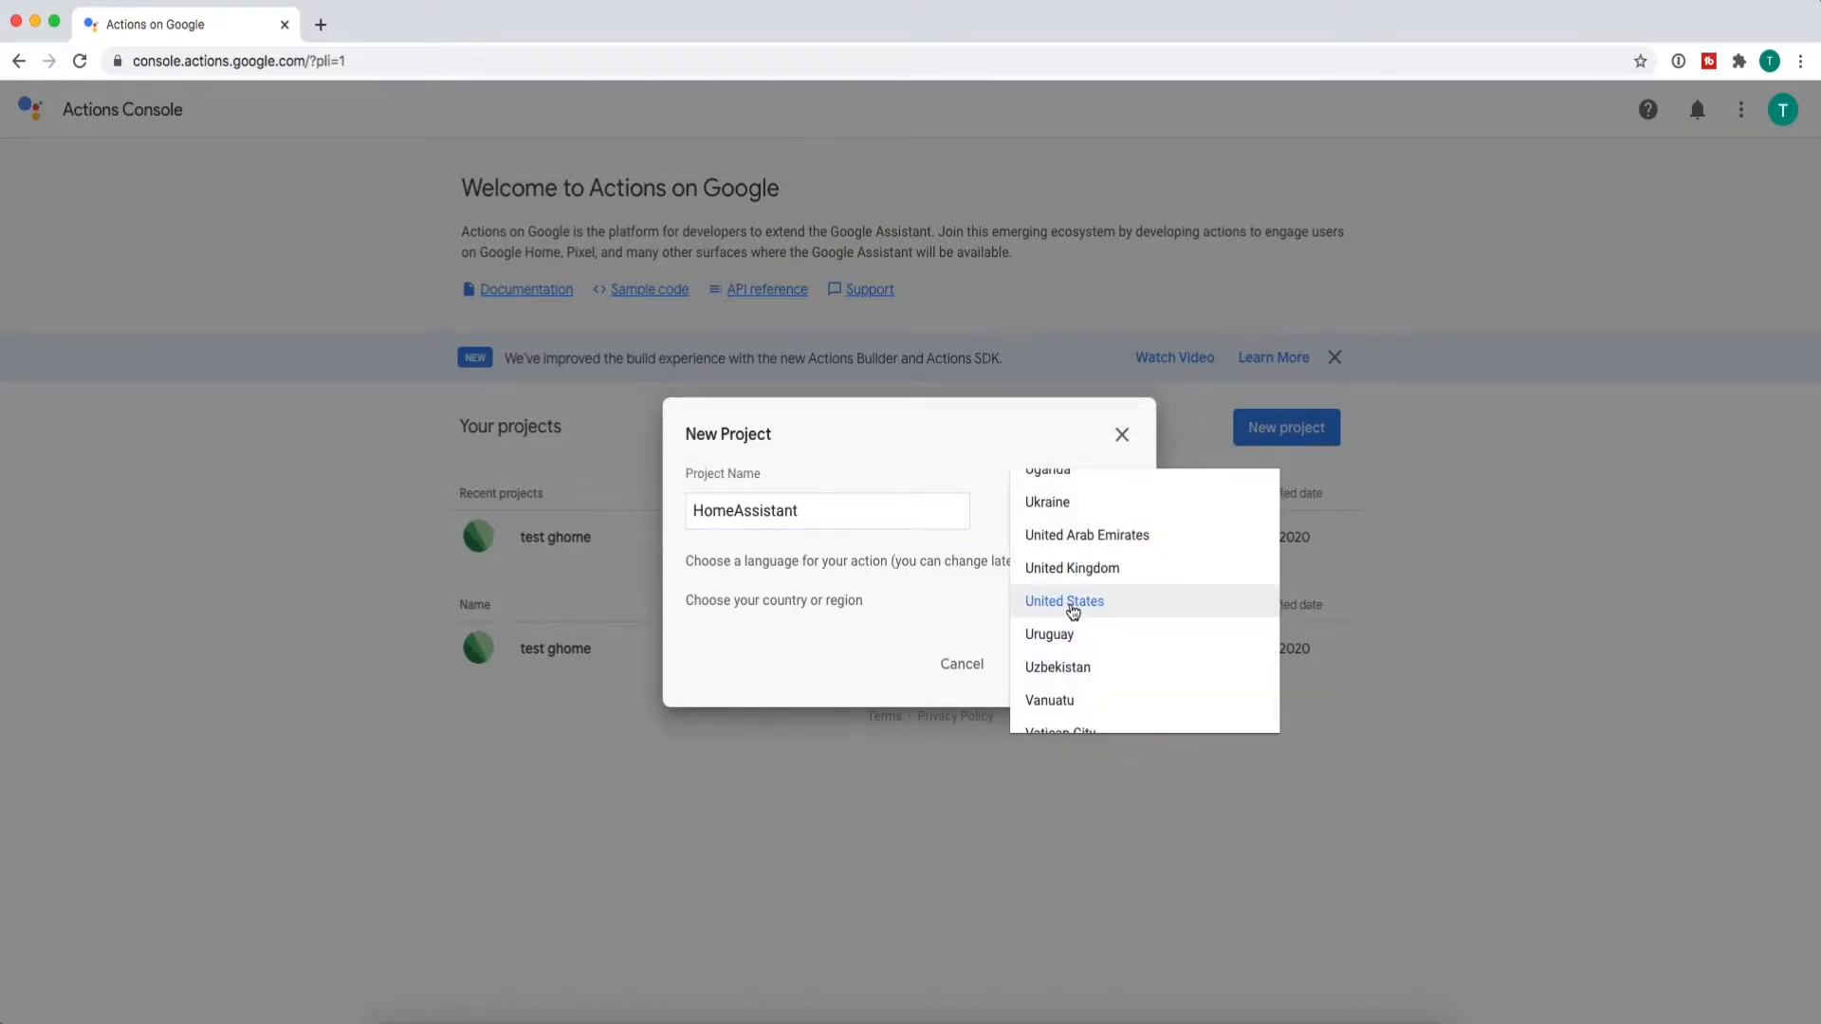
{"action": "scroll", "coordinate": [1071, 611], "scroll_direction": "up", "scroll_amount": 20}
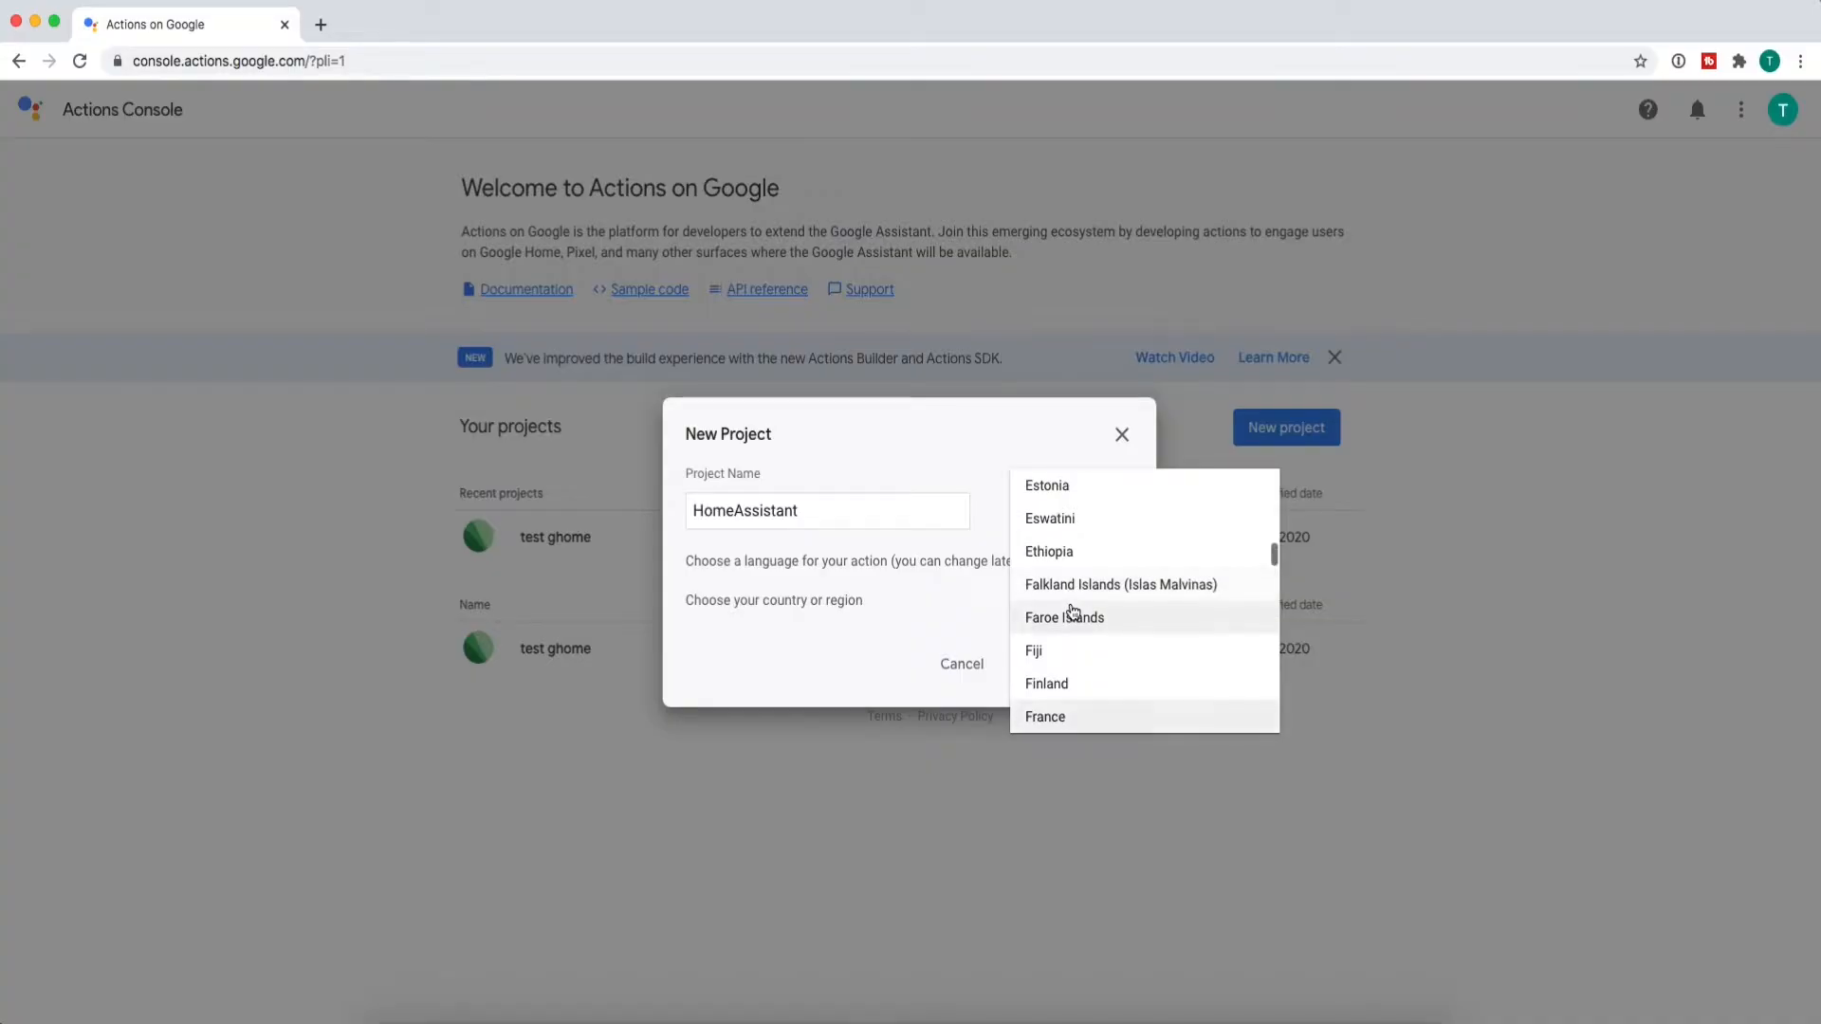
{"action": "left_click", "coordinate": [1083, 725]}
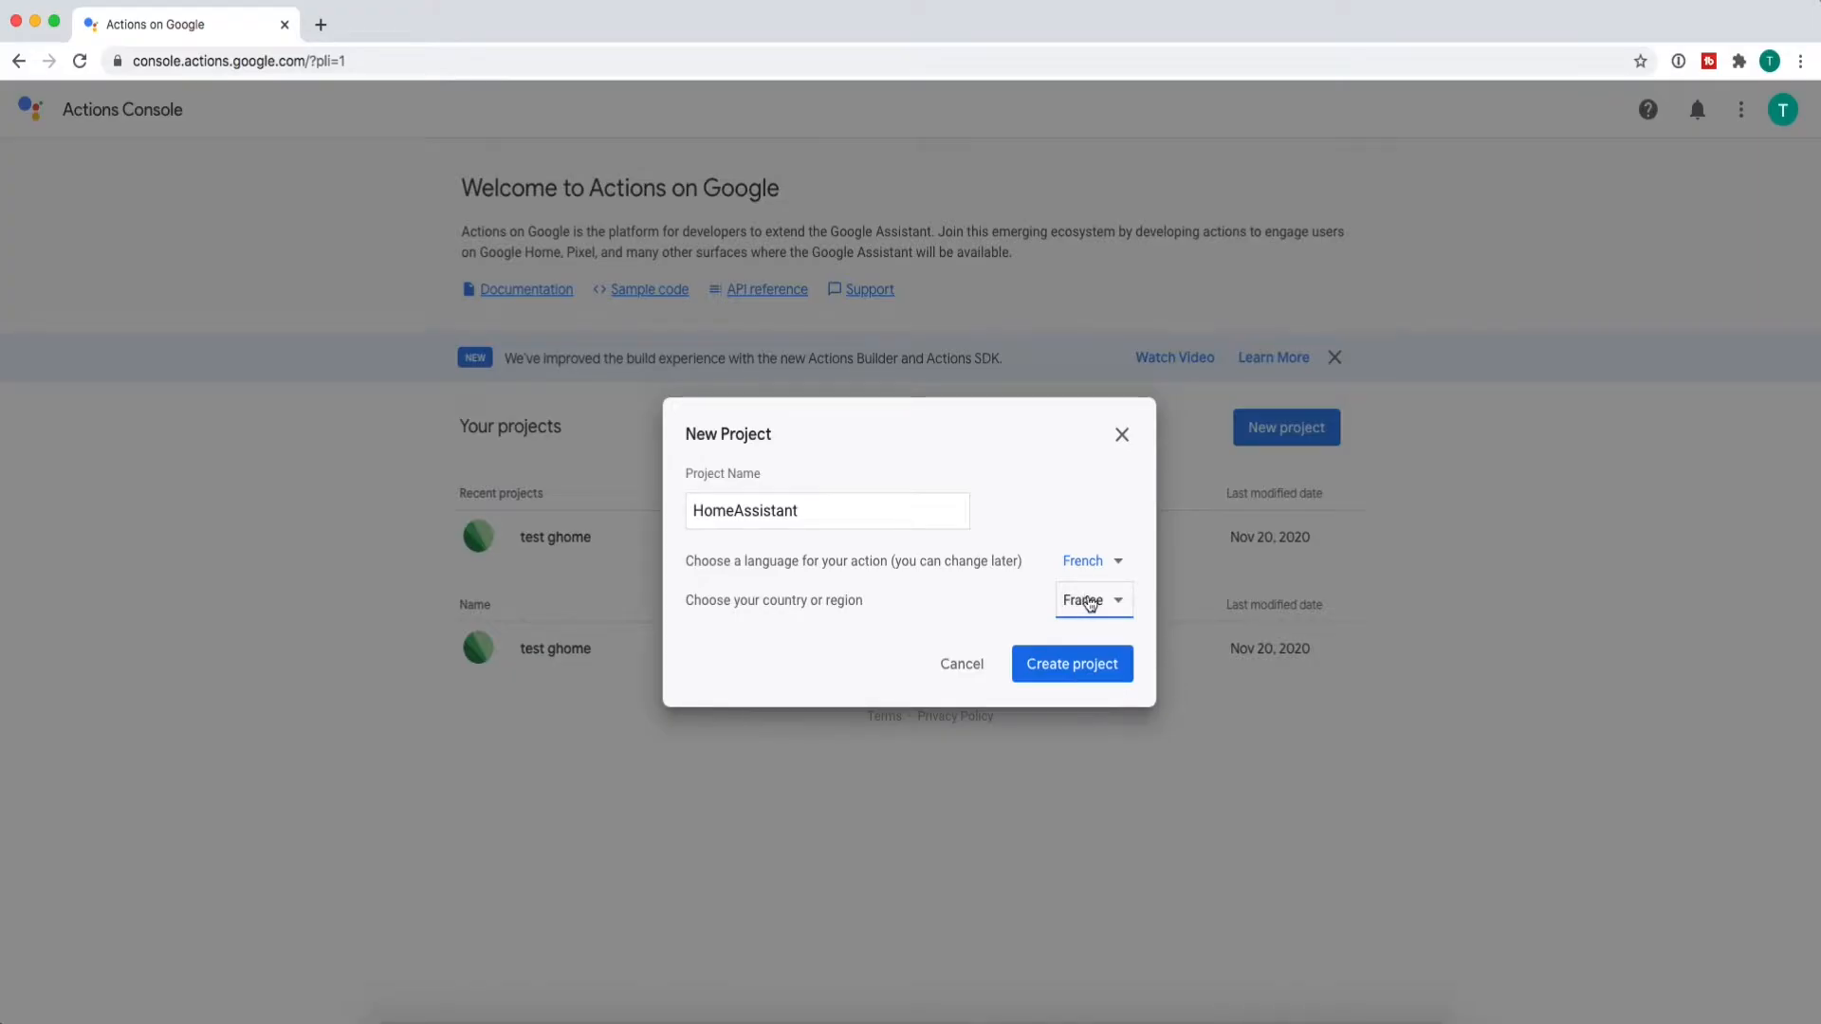
{"action": "left_click", "coordinate": [1077, 668]}
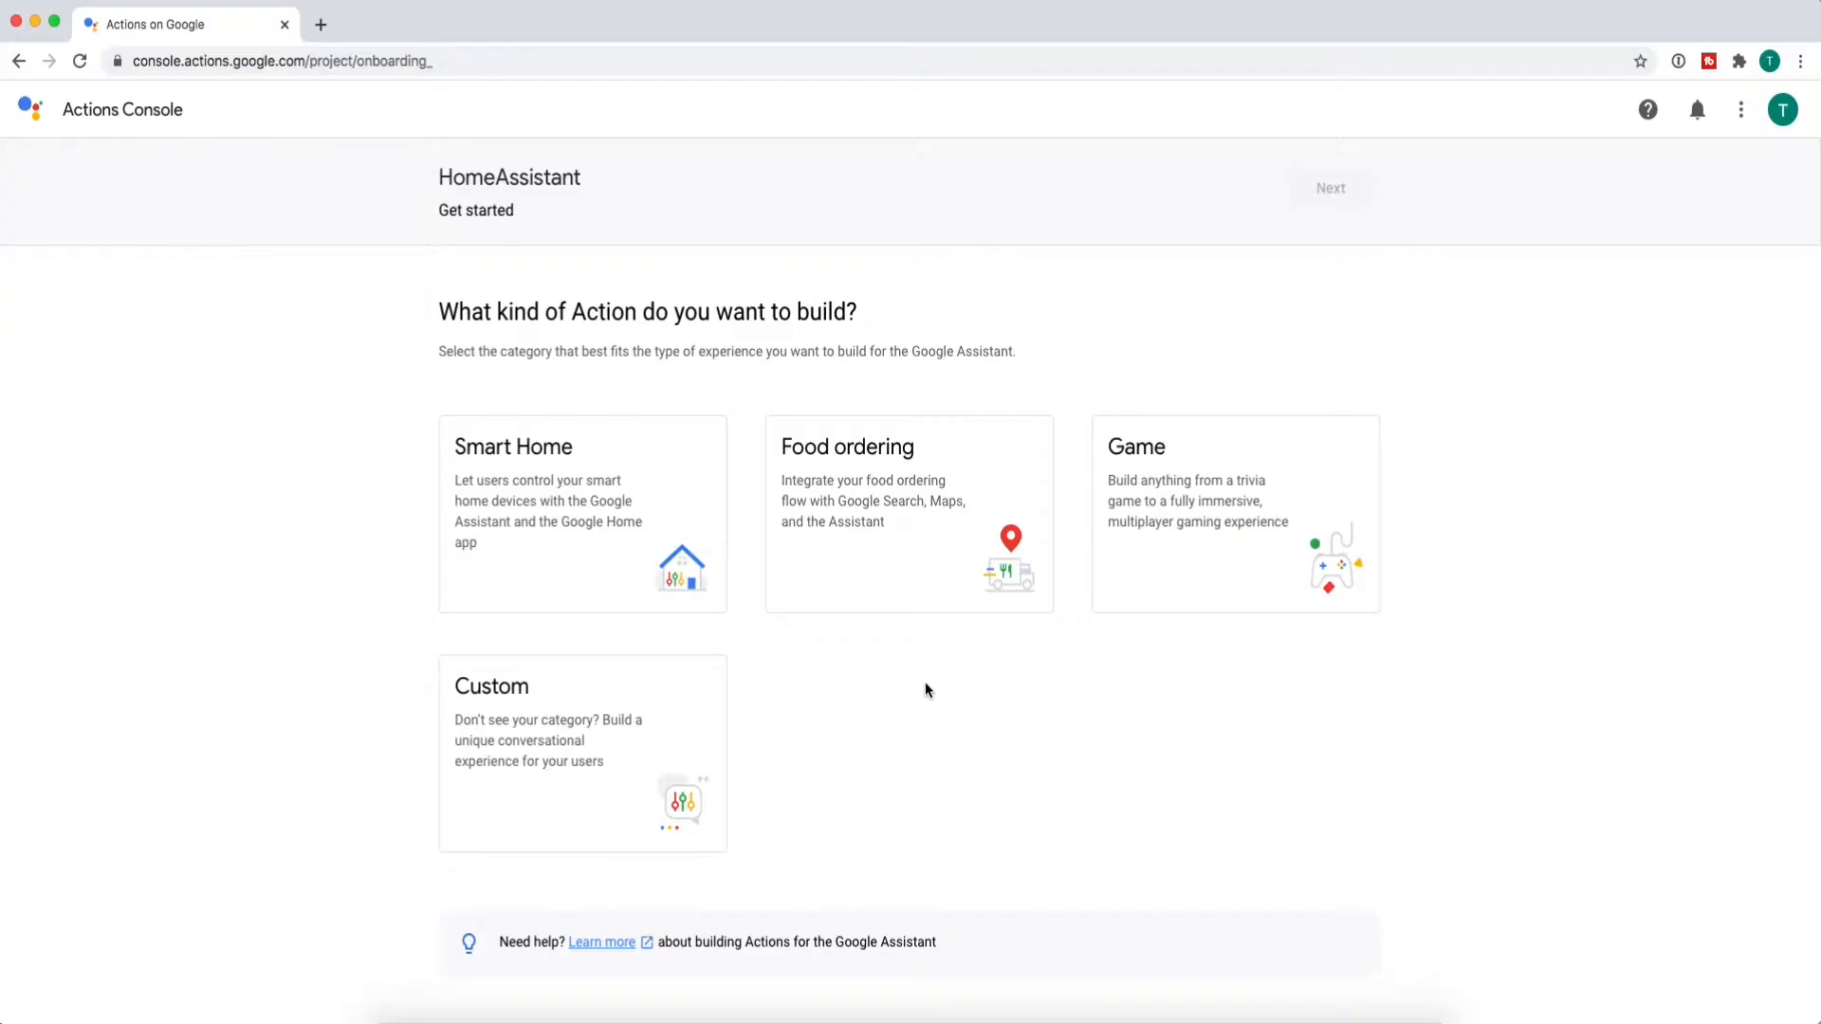
- Pick the Smart Home card as the Action type and start building
{"action": "left_click", "coordinate": [517, 456]}
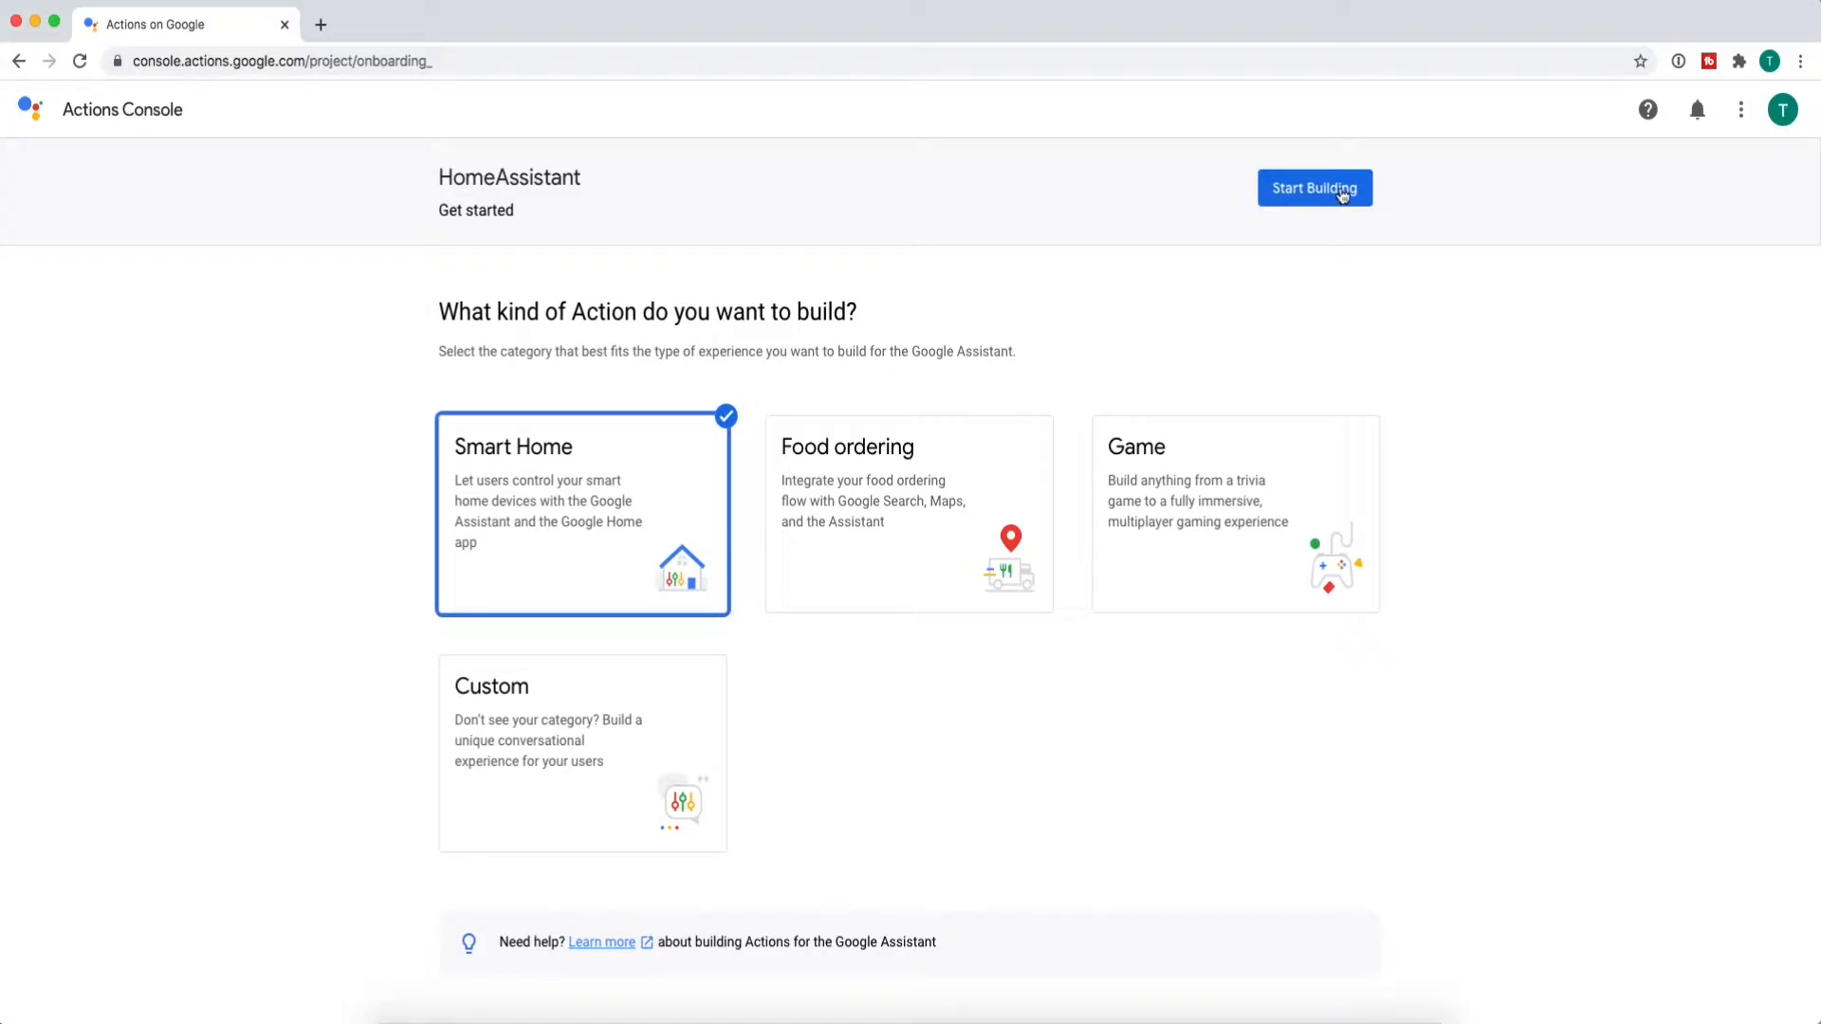
{"action": "left_click", "coordinate": [1309, 194]}
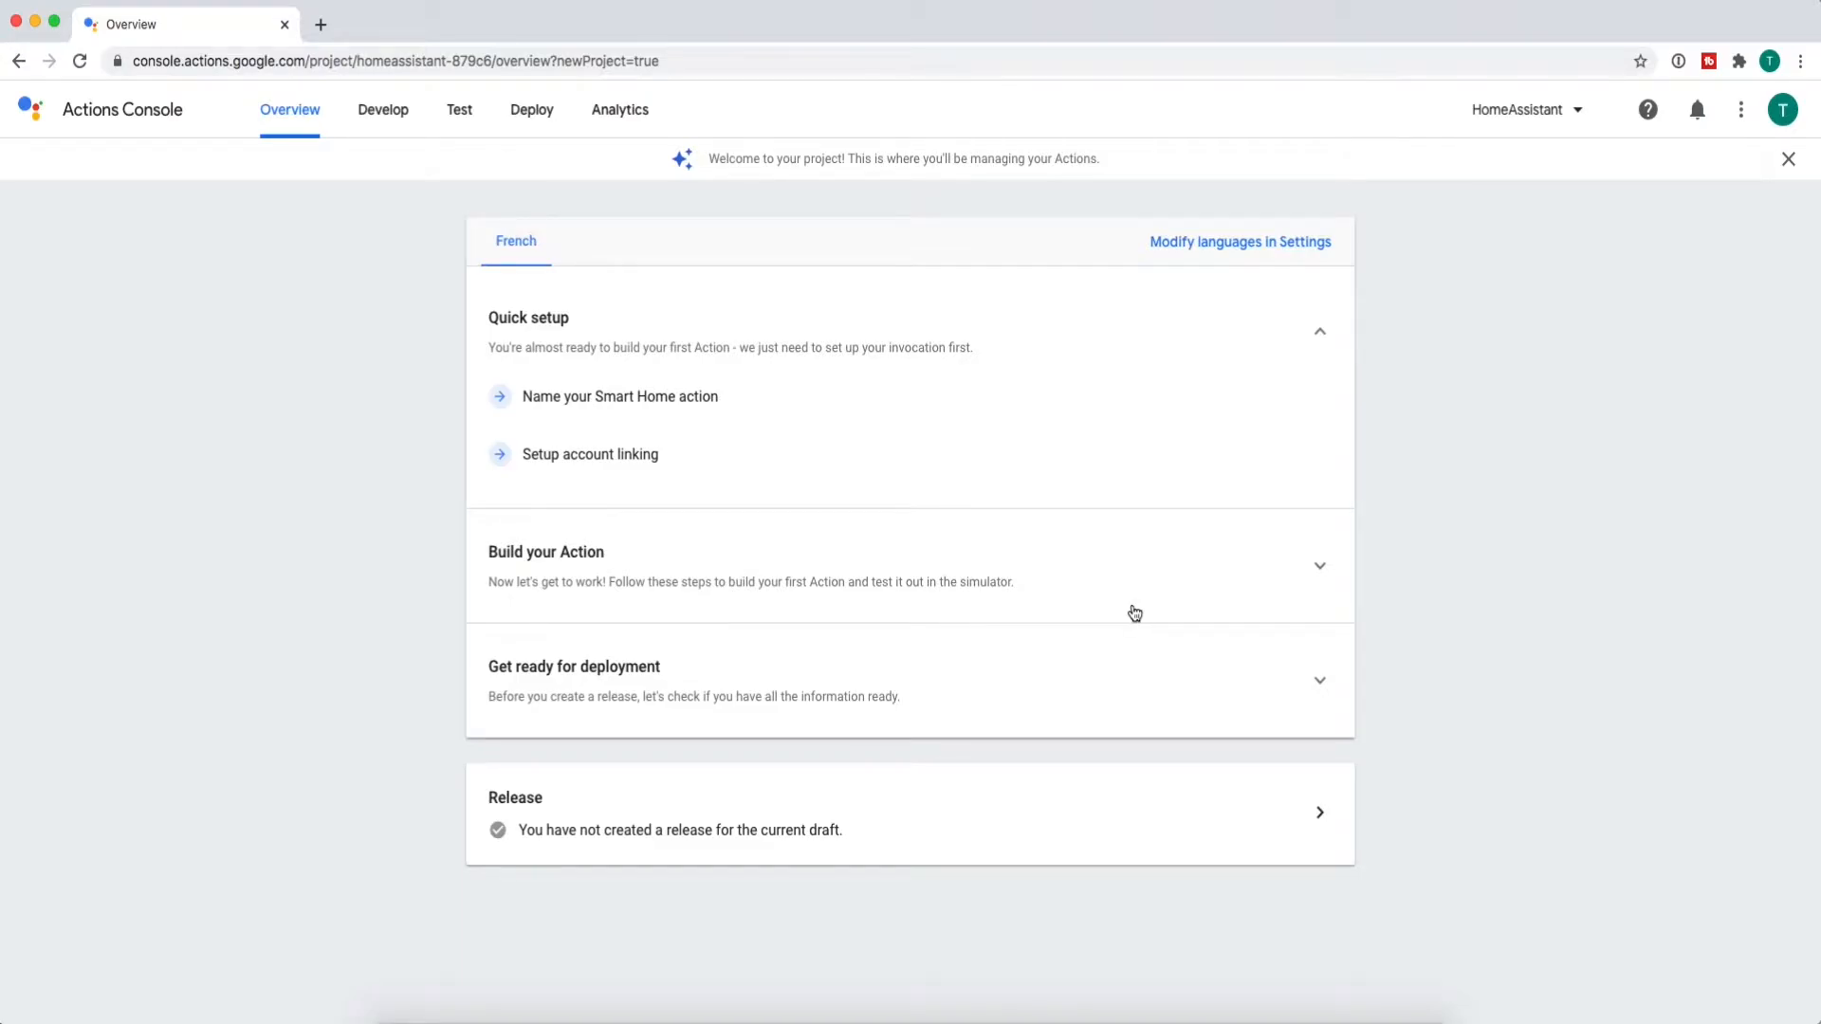
- Enter 'homeassistant' as the Smart Home action's display name on the Invocation page and save
{"action": "left_click", "coordinate": [613, 399]}
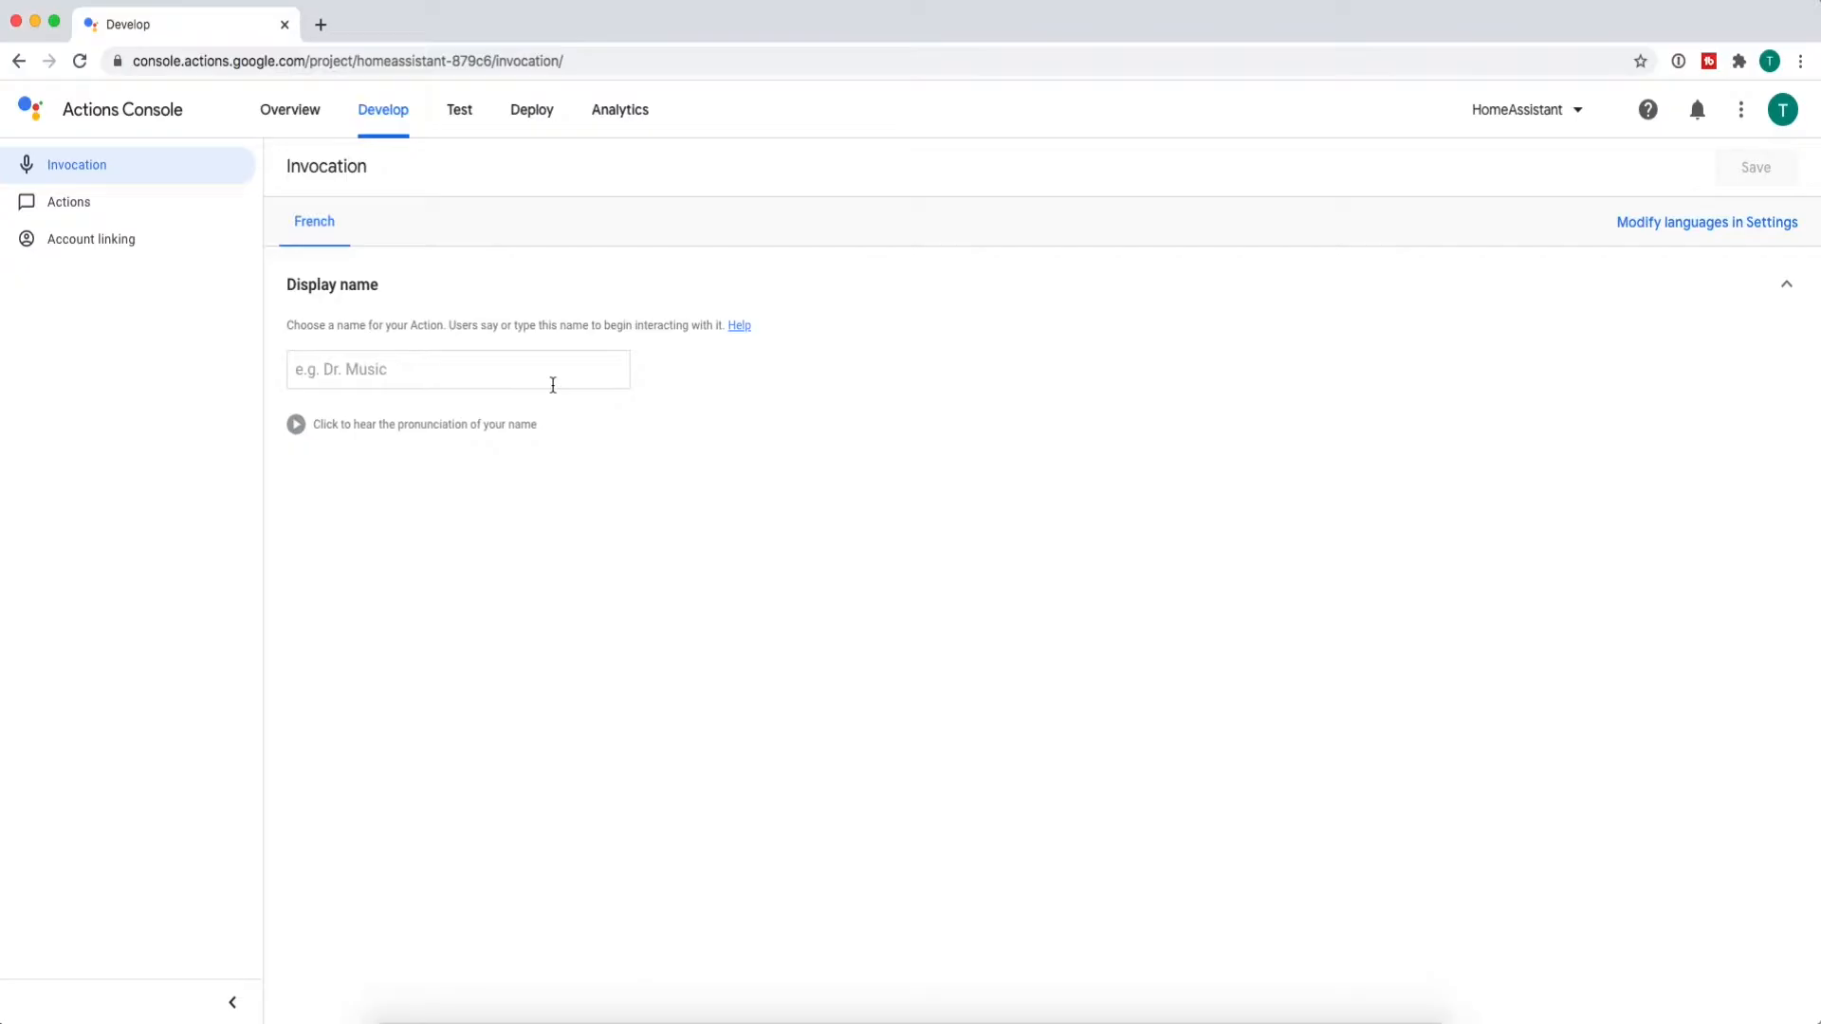
{"action": "left_click", "coordinate": [529, 367]}
{"action": "type", "text": "homeassistant"}
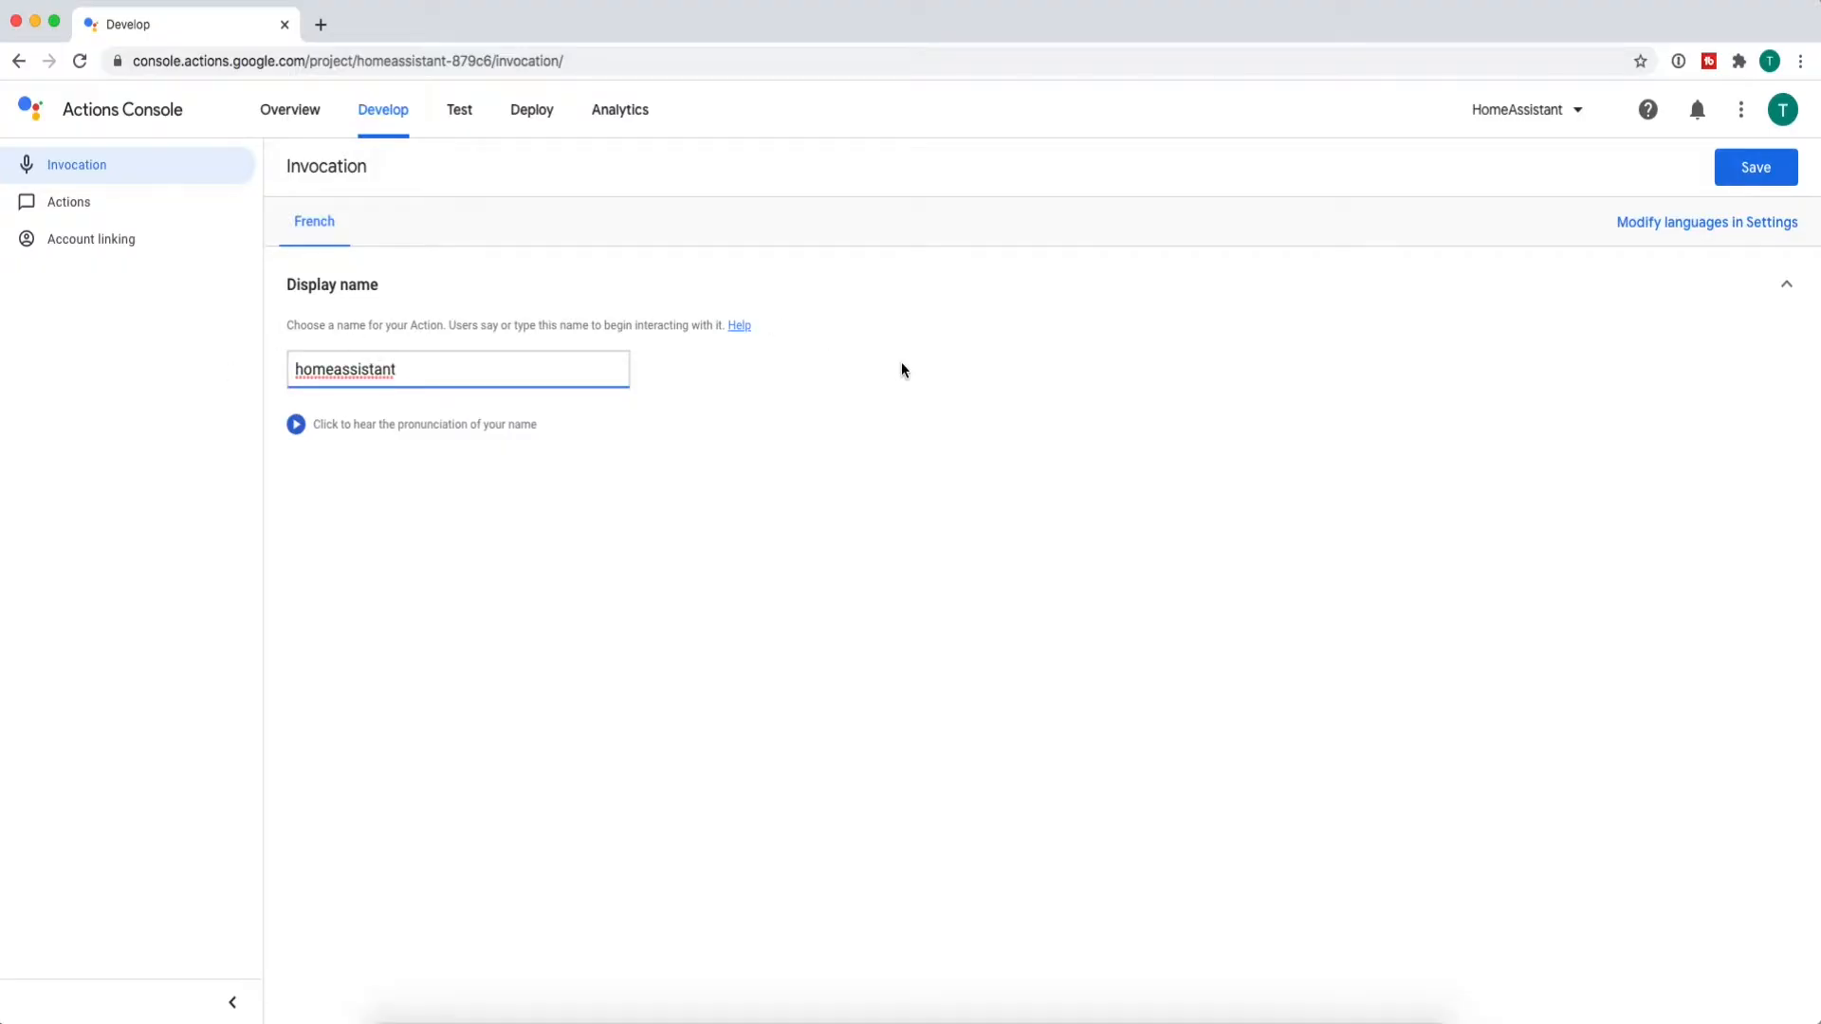
{"action": "left_click", "coordinate": [1755, 170]}
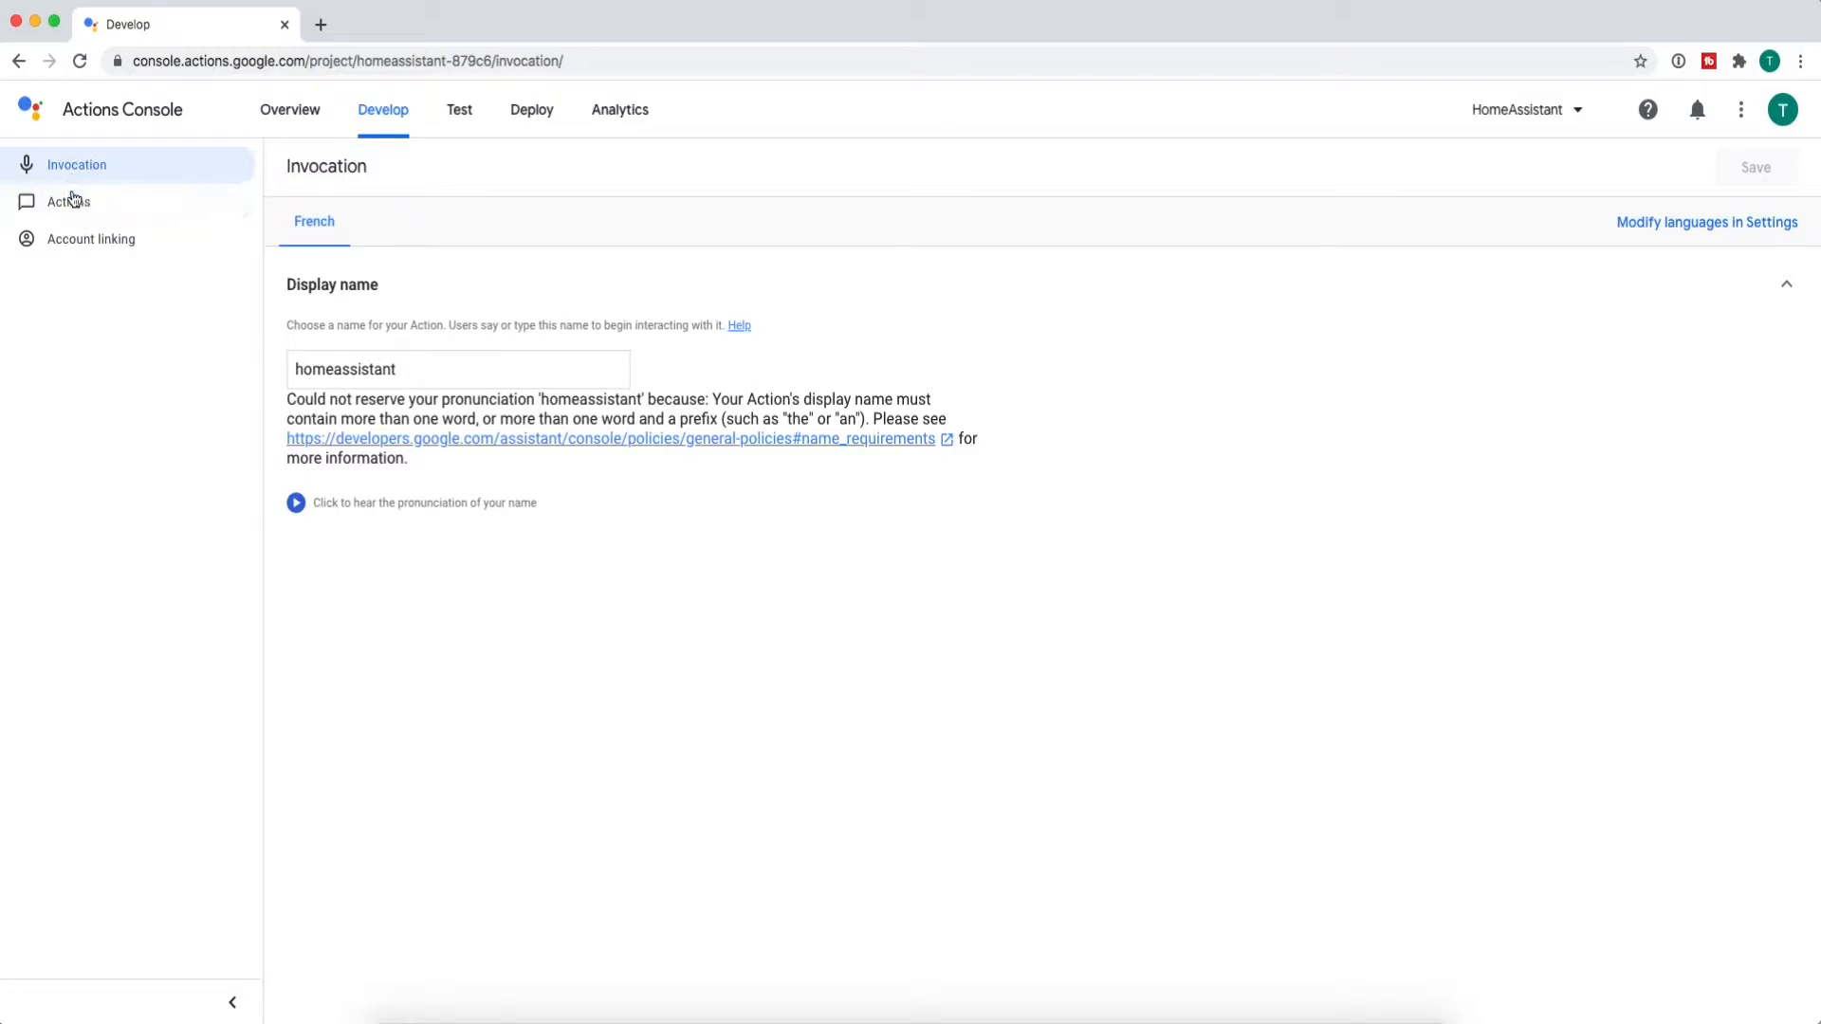
{"action": "left_click", "coordinate": [69, 204]}
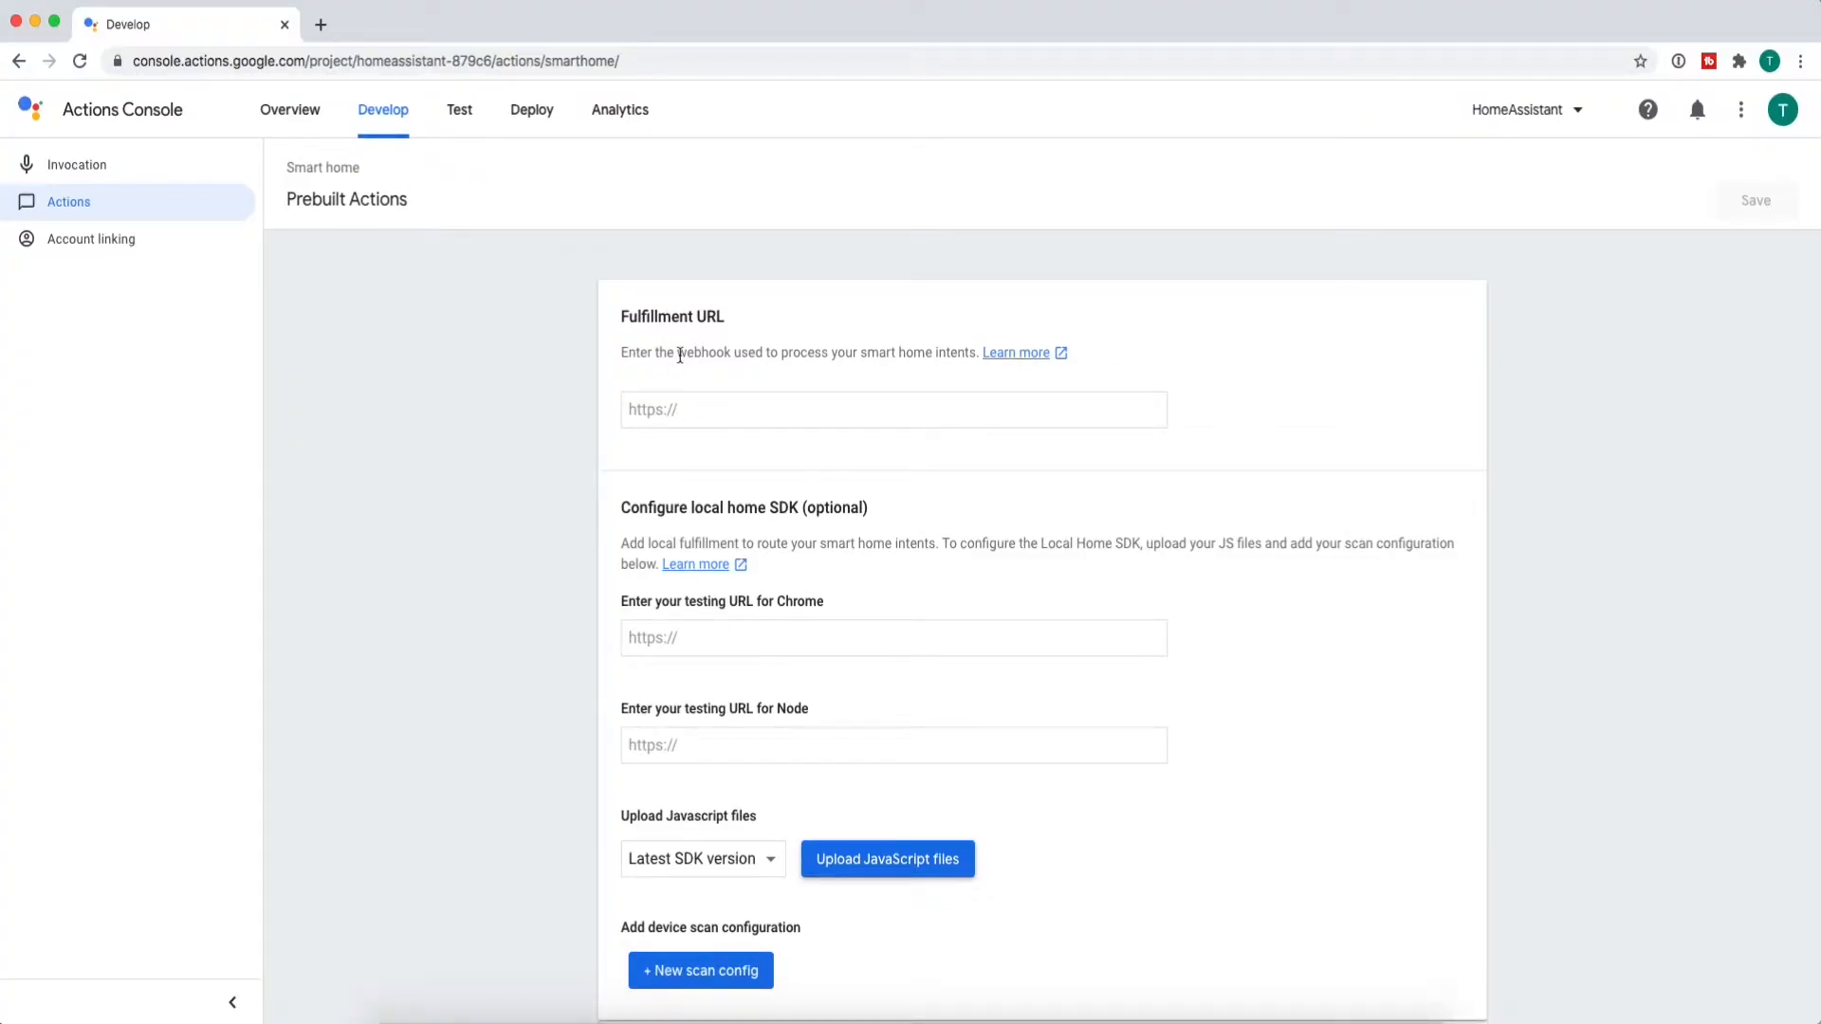
{"action": "left_click", "coordinate": [705, 412]}
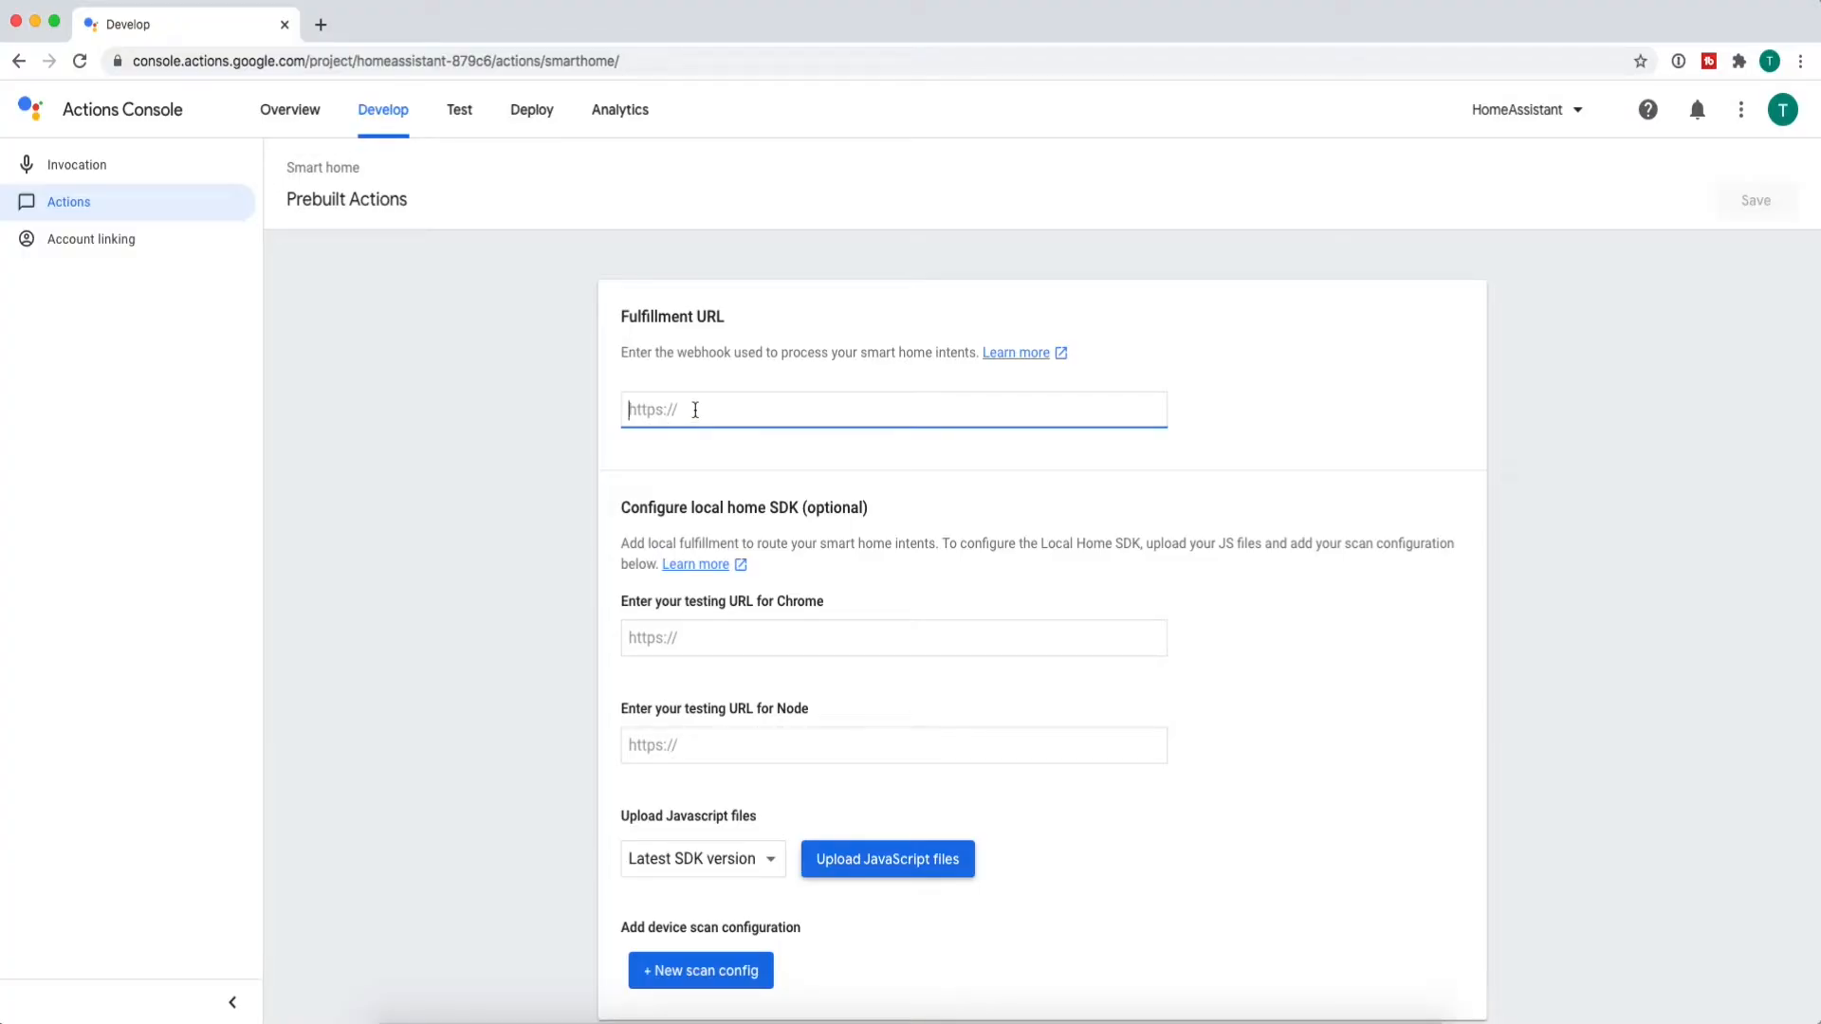
{"action": "type", "text": "https://"}
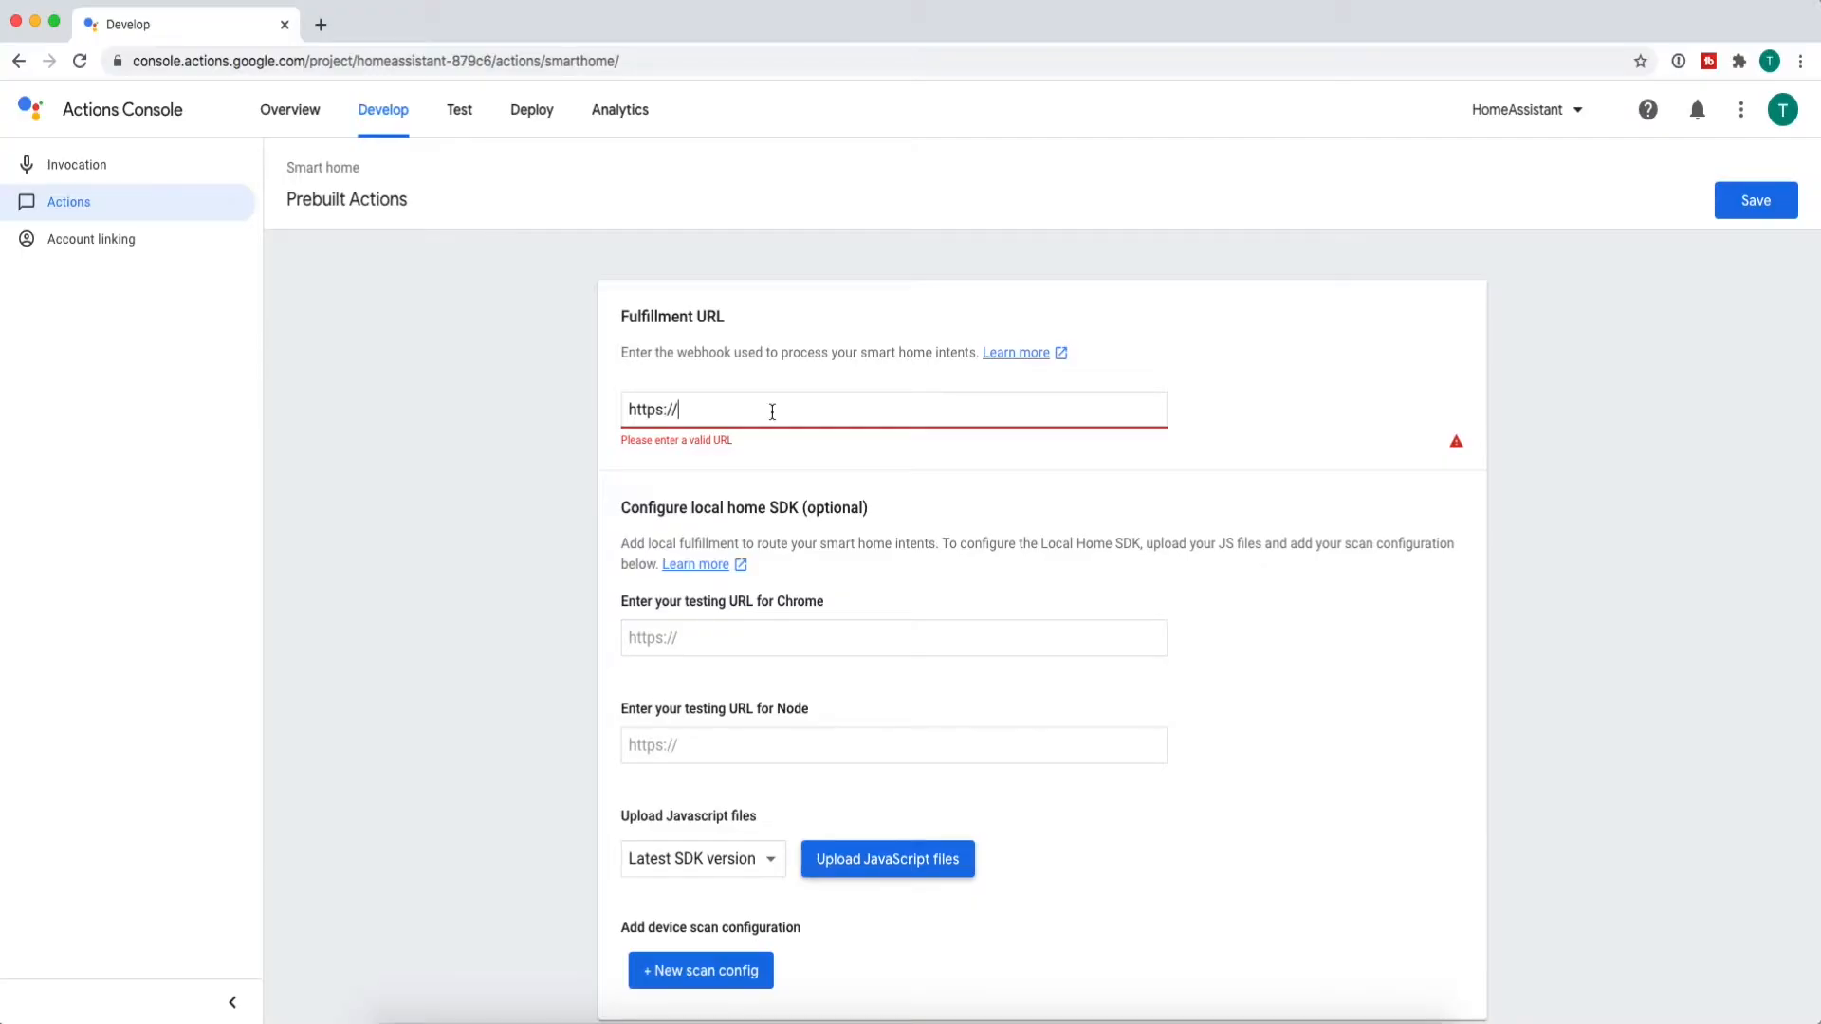
{"action": "type", "text": "mama"}
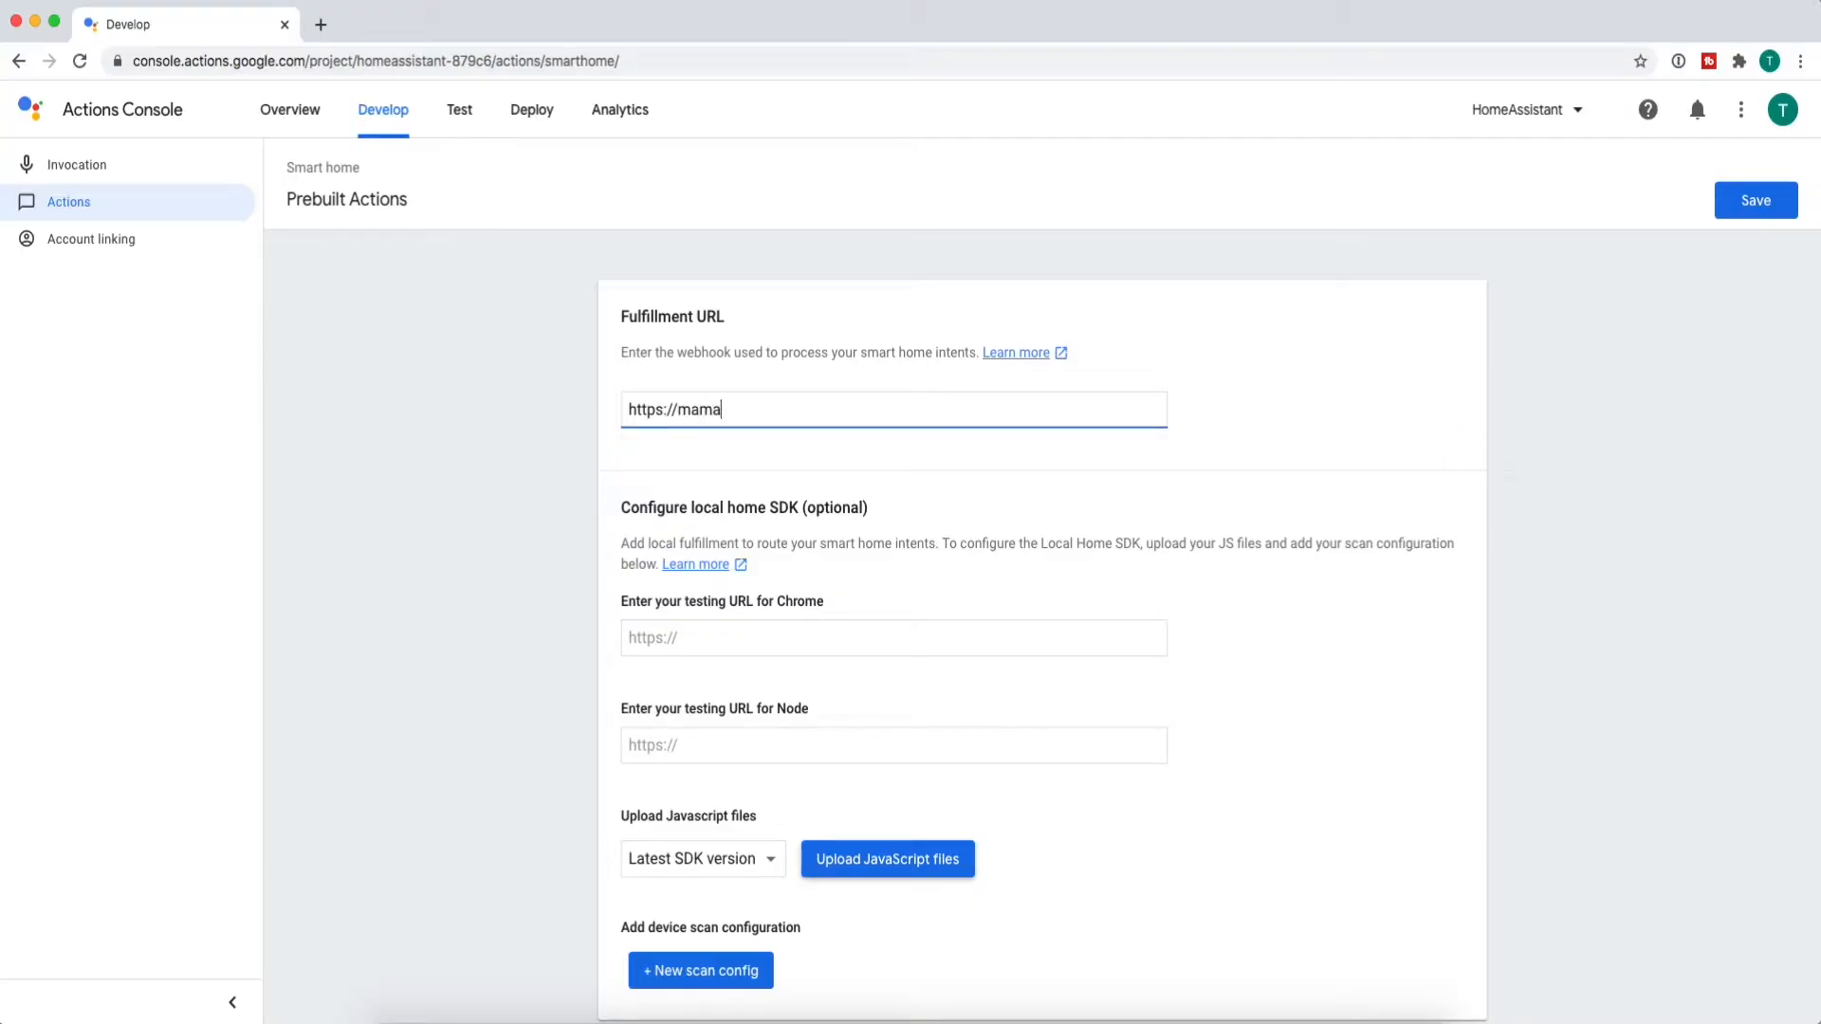
{"action": "type", "text": "isonsillingy.duckdns.org"}
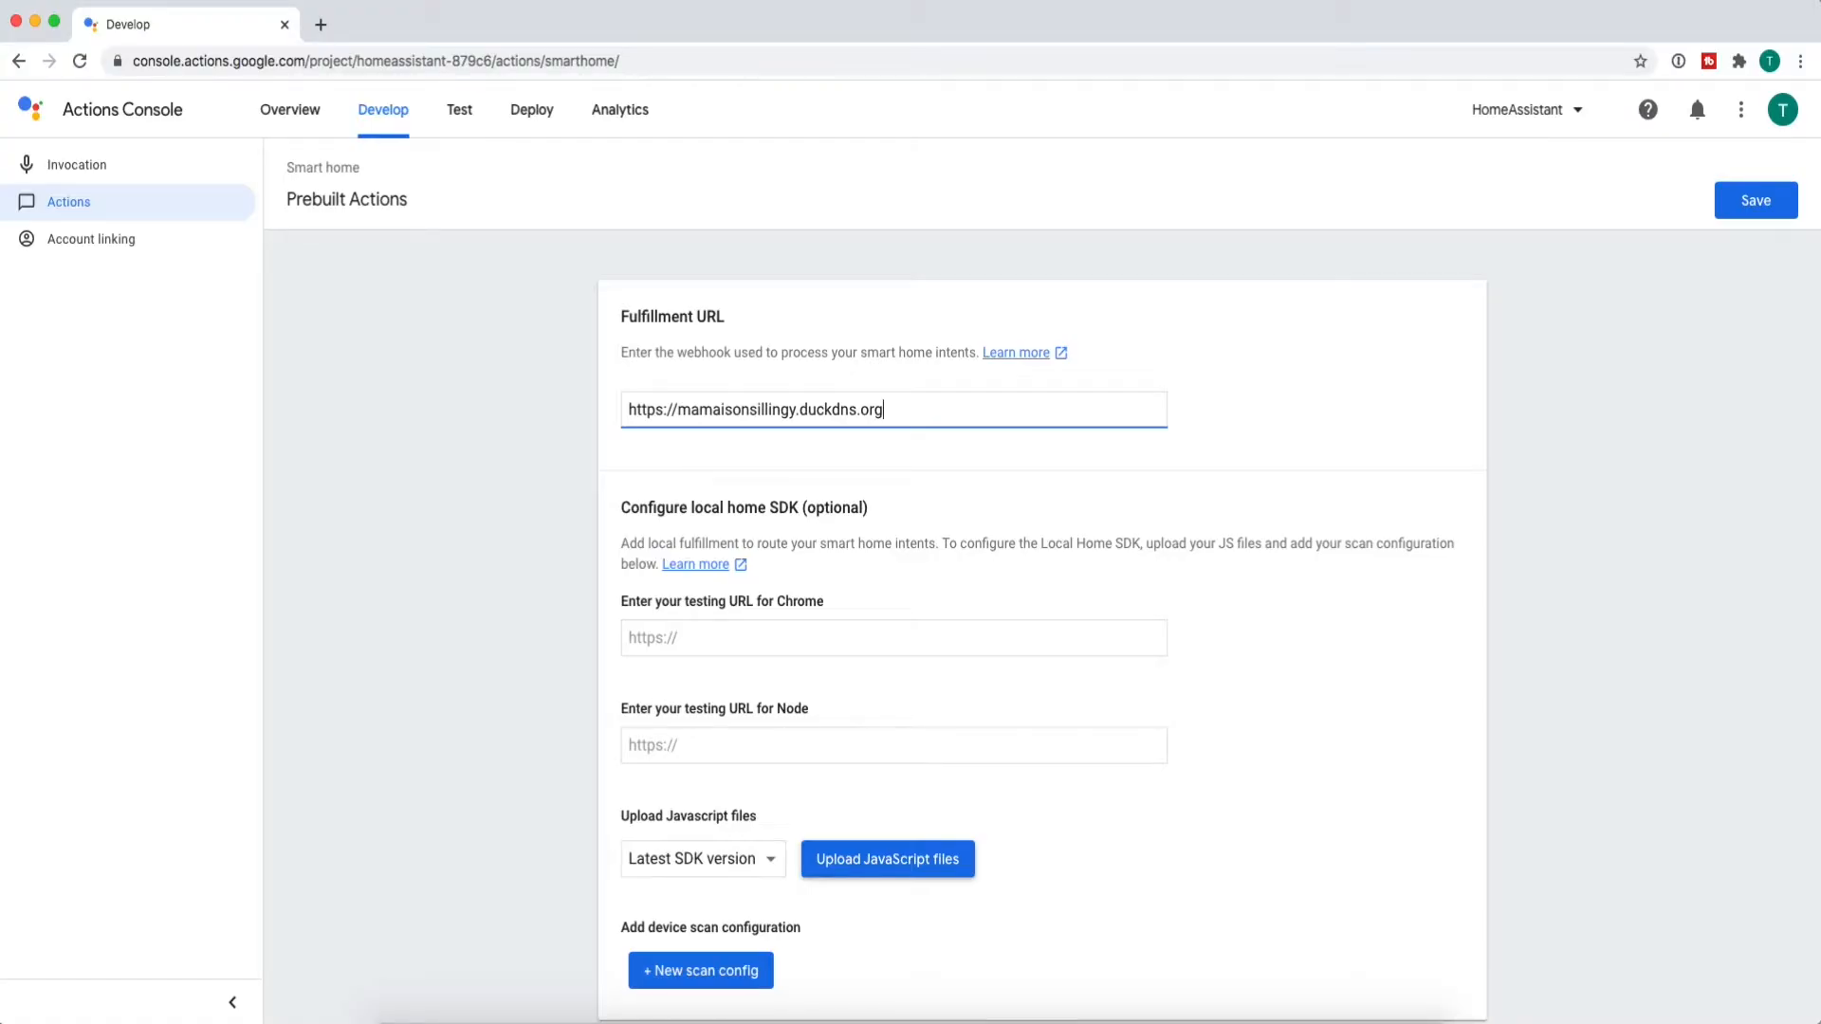
{"action": "type", "text": ":443"}
{"action": "type", "text": "/api/google_assistant"}
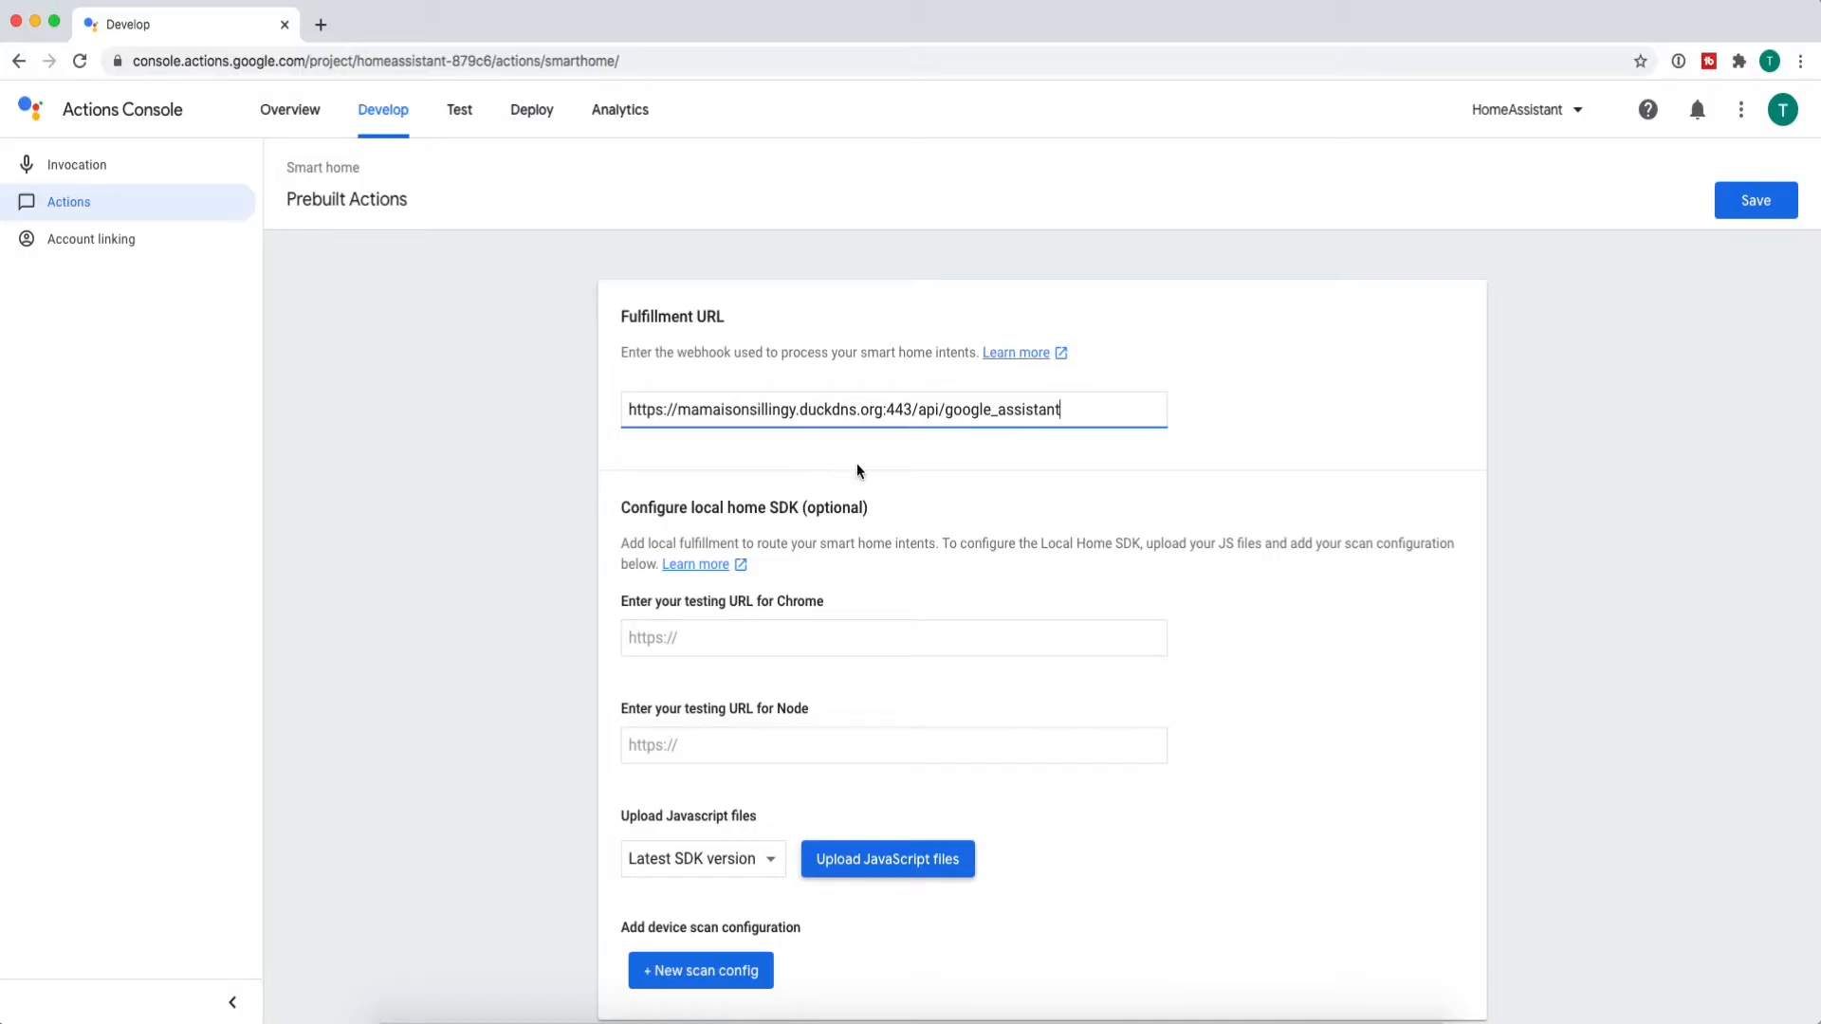
{"action": "left_click", "coordinate": [1753, 205]}
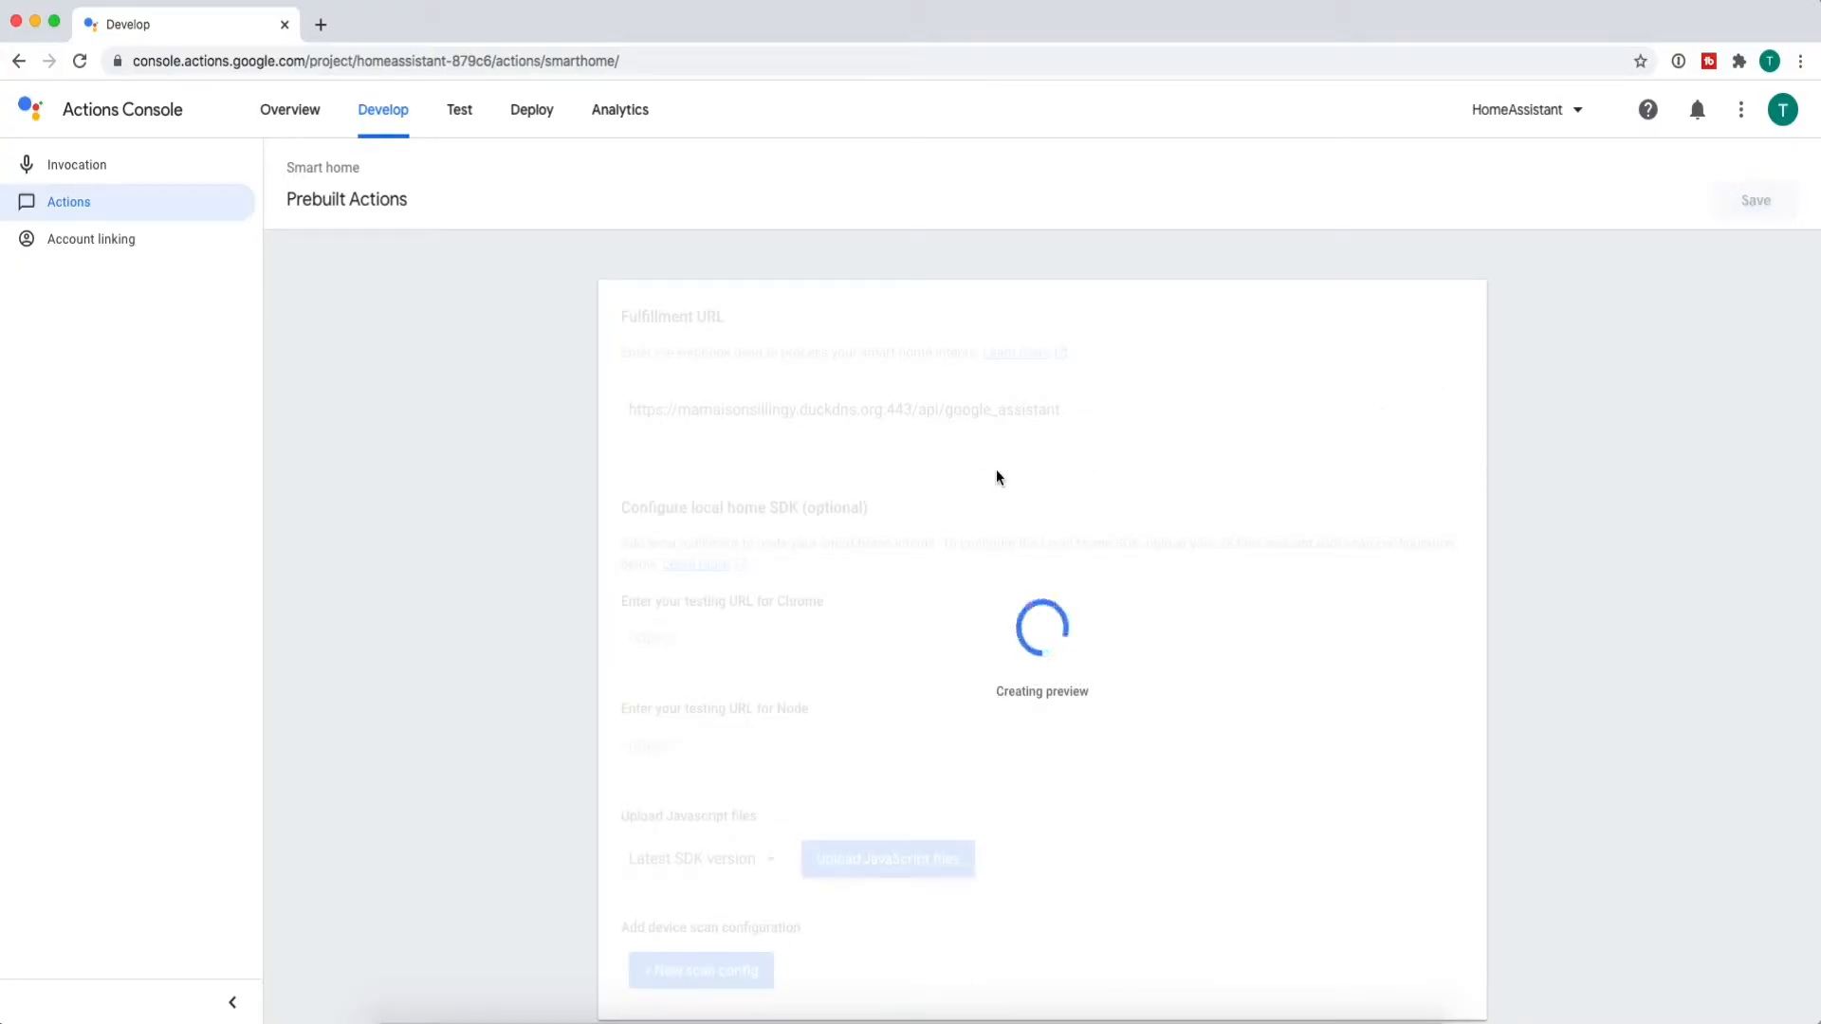
- In account linking, paste the OAuth redirect URL into the Client ID field and add a '/'
{"action": "left_click", "coordinate": [80, 248]}
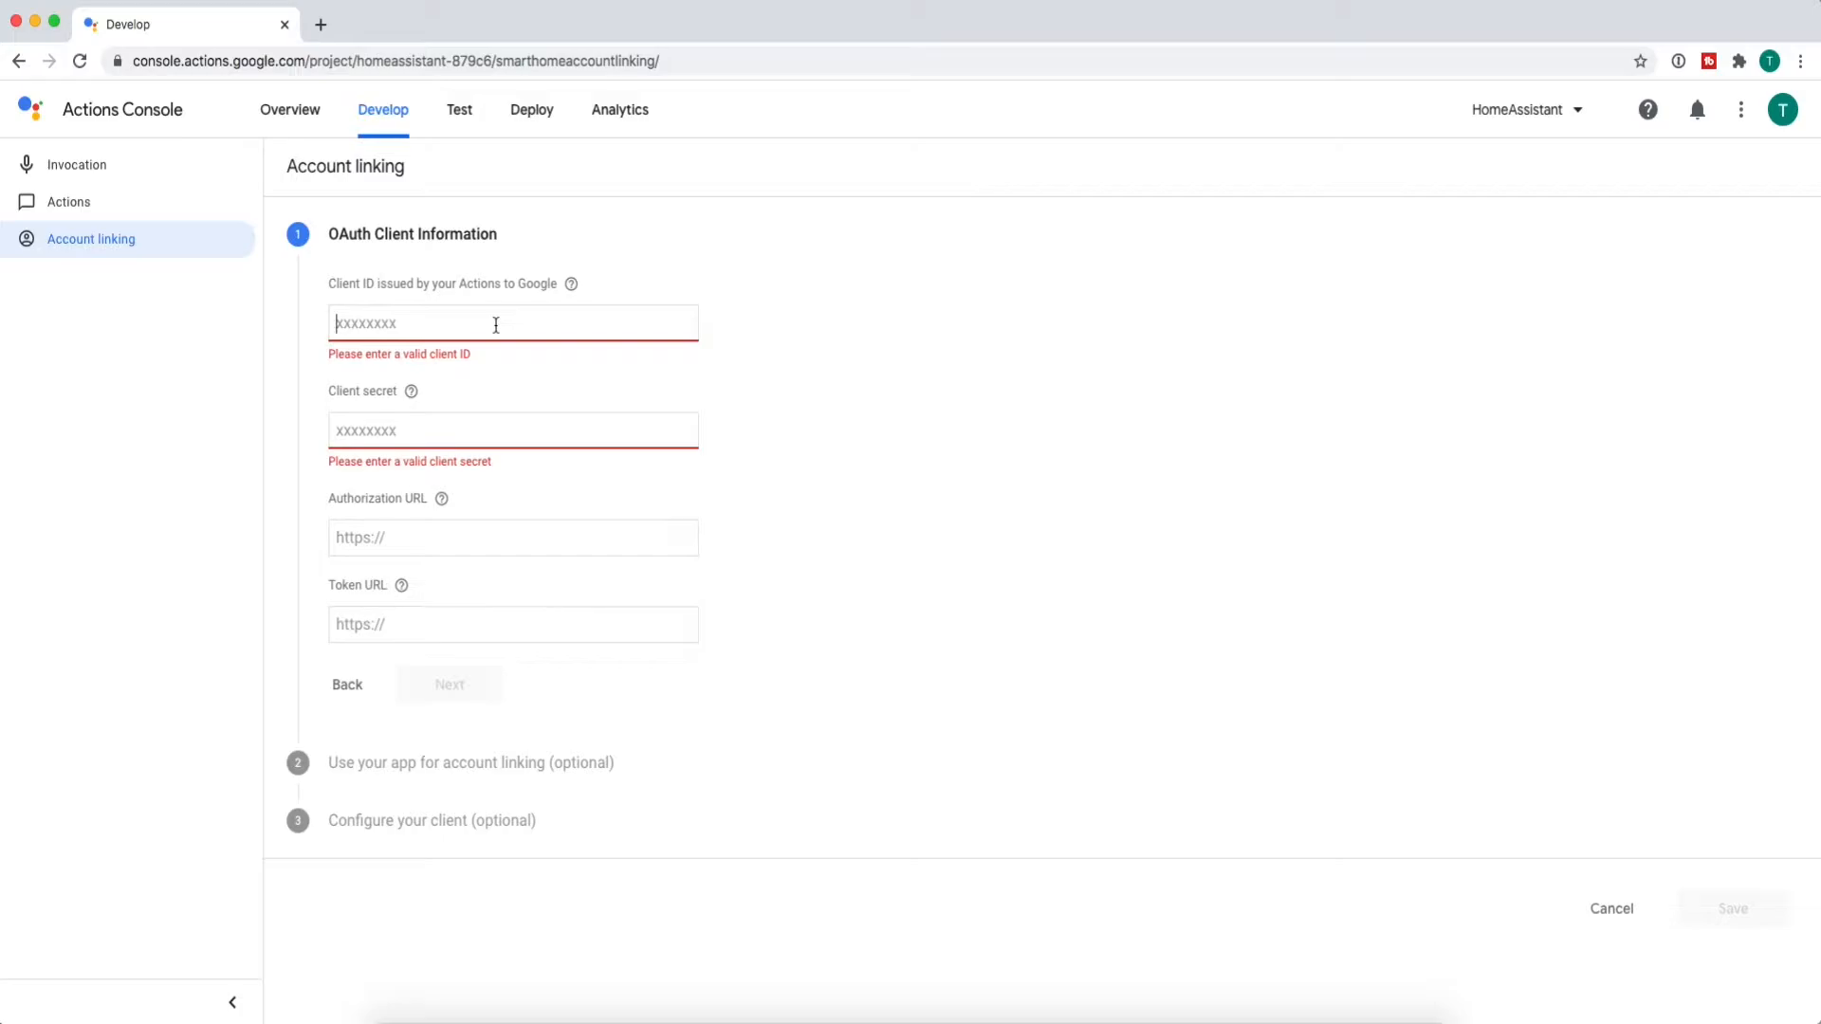
{"action": "type", "text": "https://oauth-redirect.googleusercontent.com/r"}
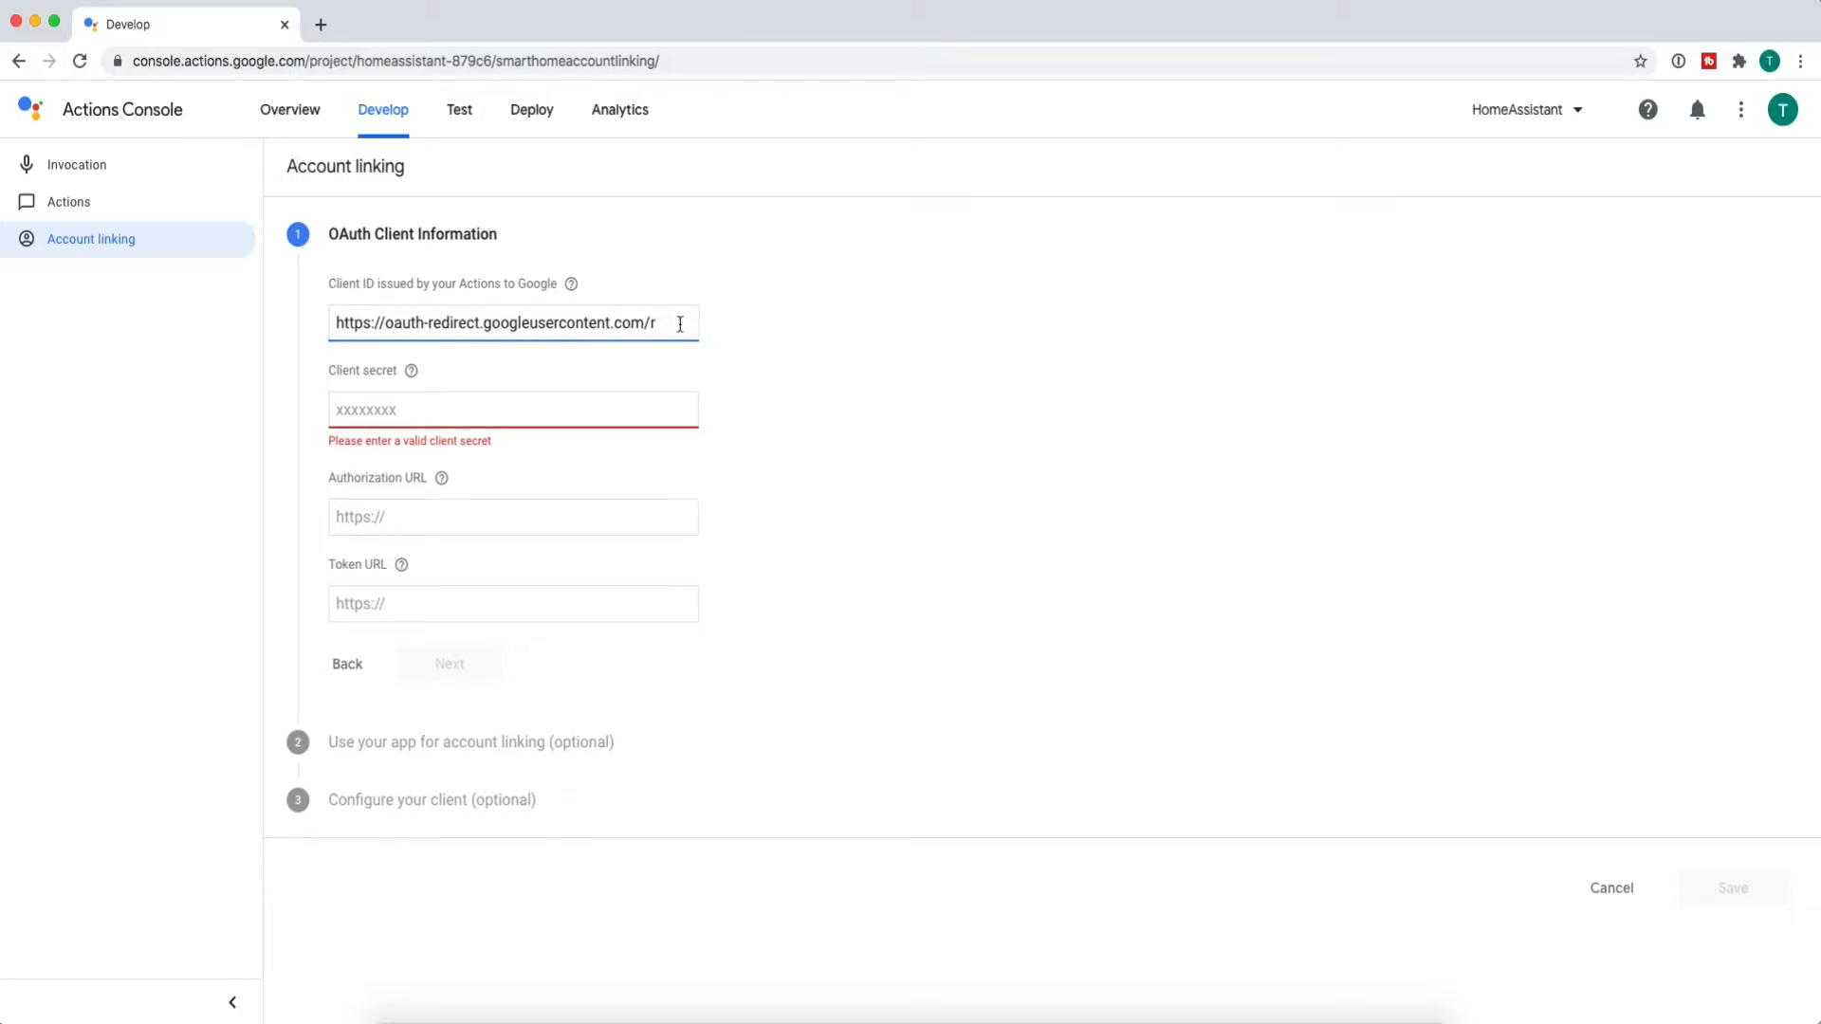
{"action": "type", "text": "/"}
- Discard the unsaved account linking changes, copy the project ID from project settings, and return to Overview
{"action": "left_click", "coordinate": [1741, 112]}
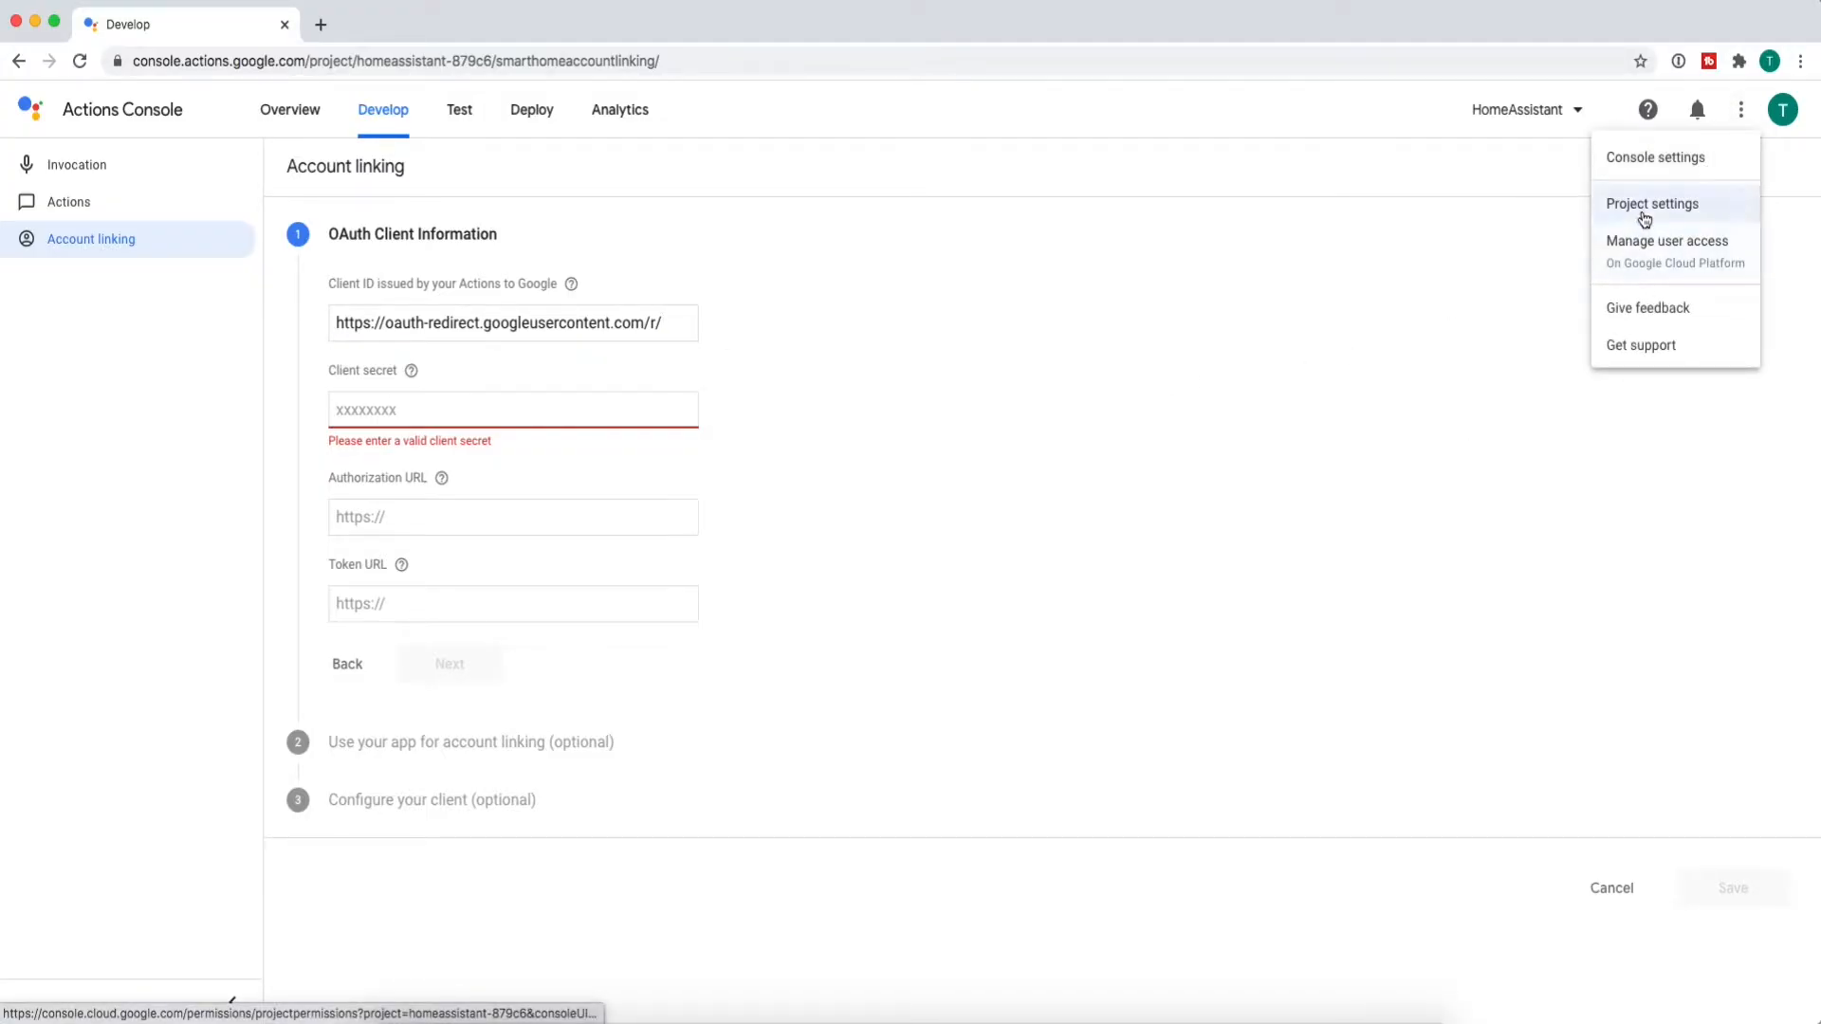
{"action": "left_click", "coordinate": [1641, 206]}
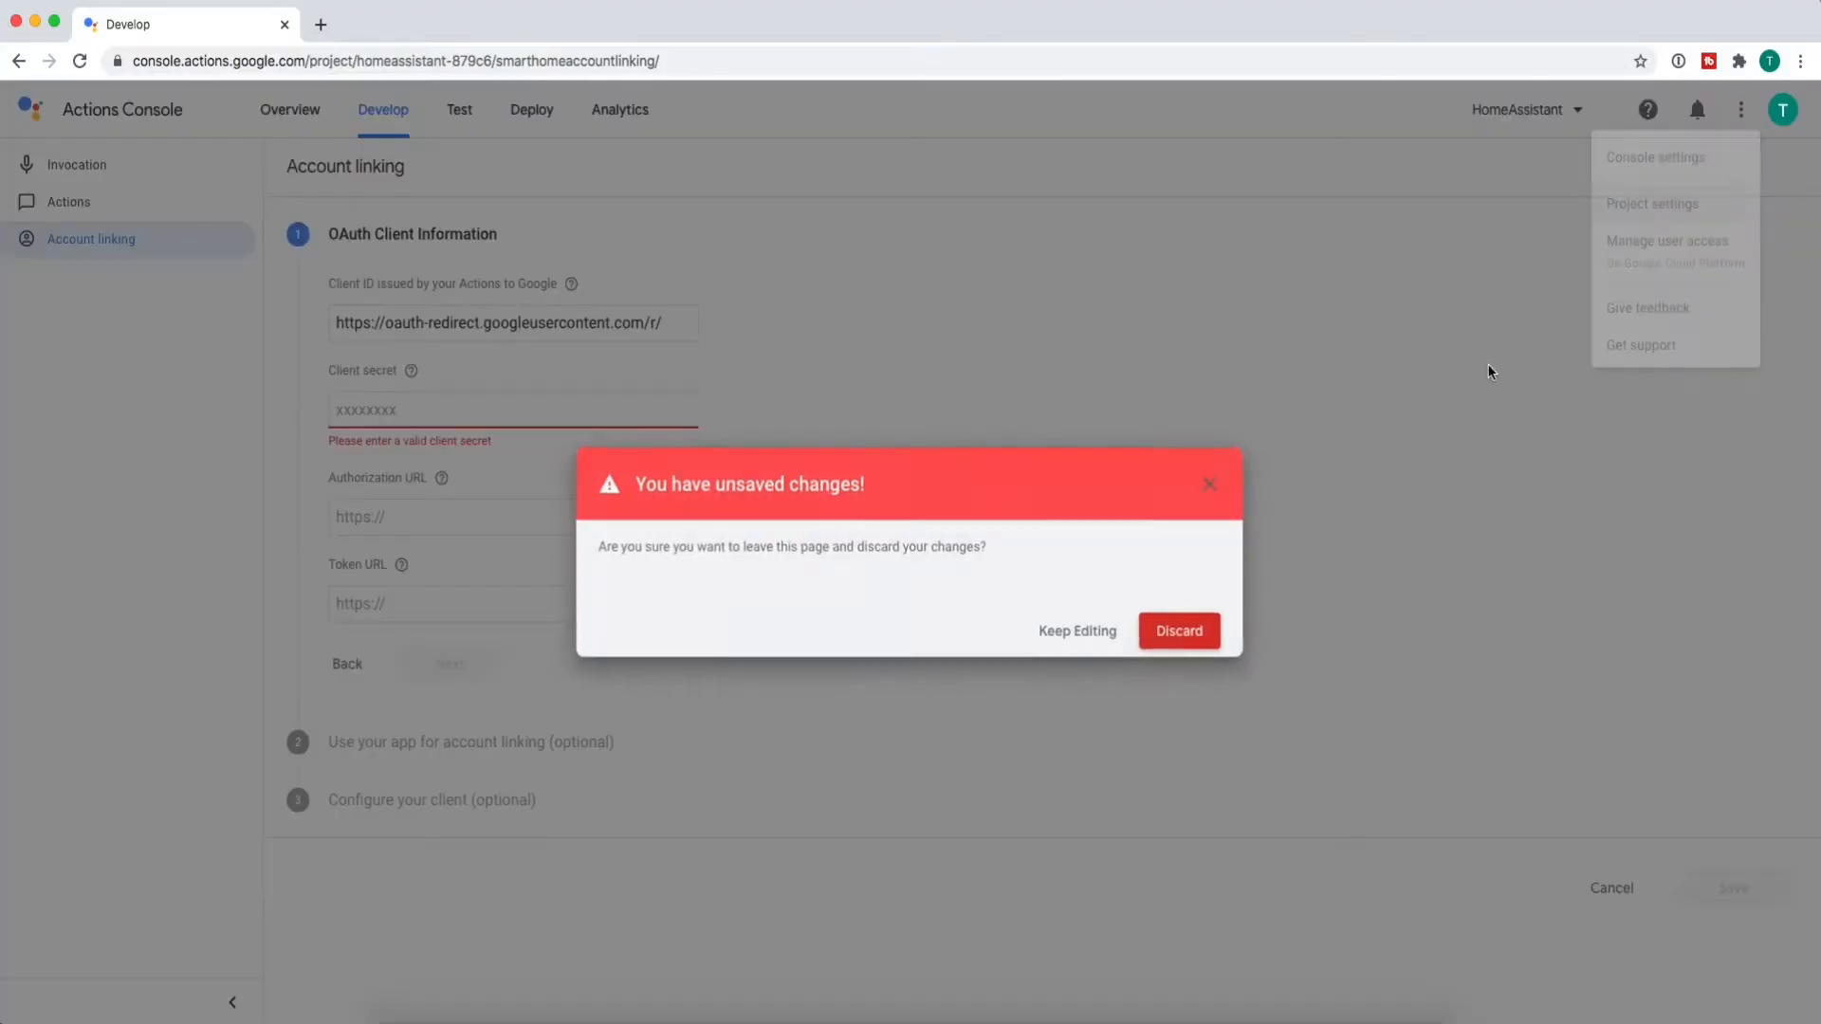
{"action": "left_click", "coordinate": [1182, 642]}
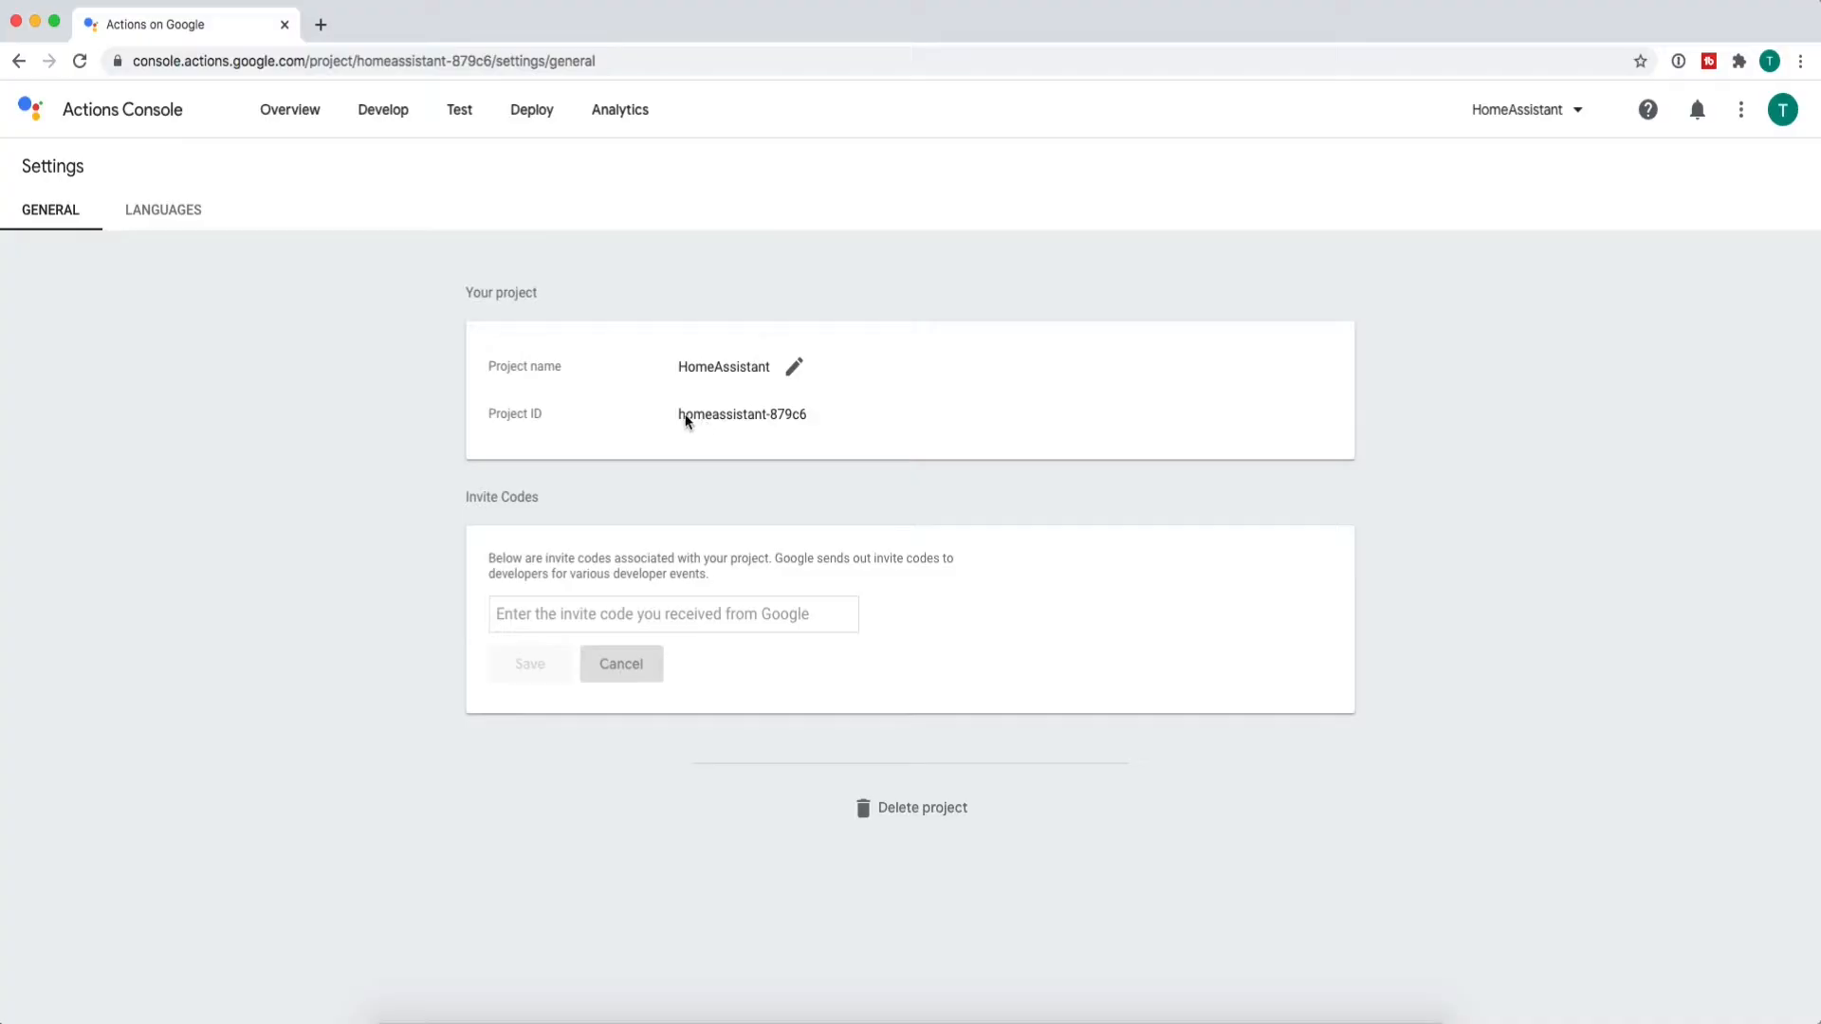
{"action": "left_click_drag", "start_coordinate": [681, 417], "coordinate": [780, 419]}
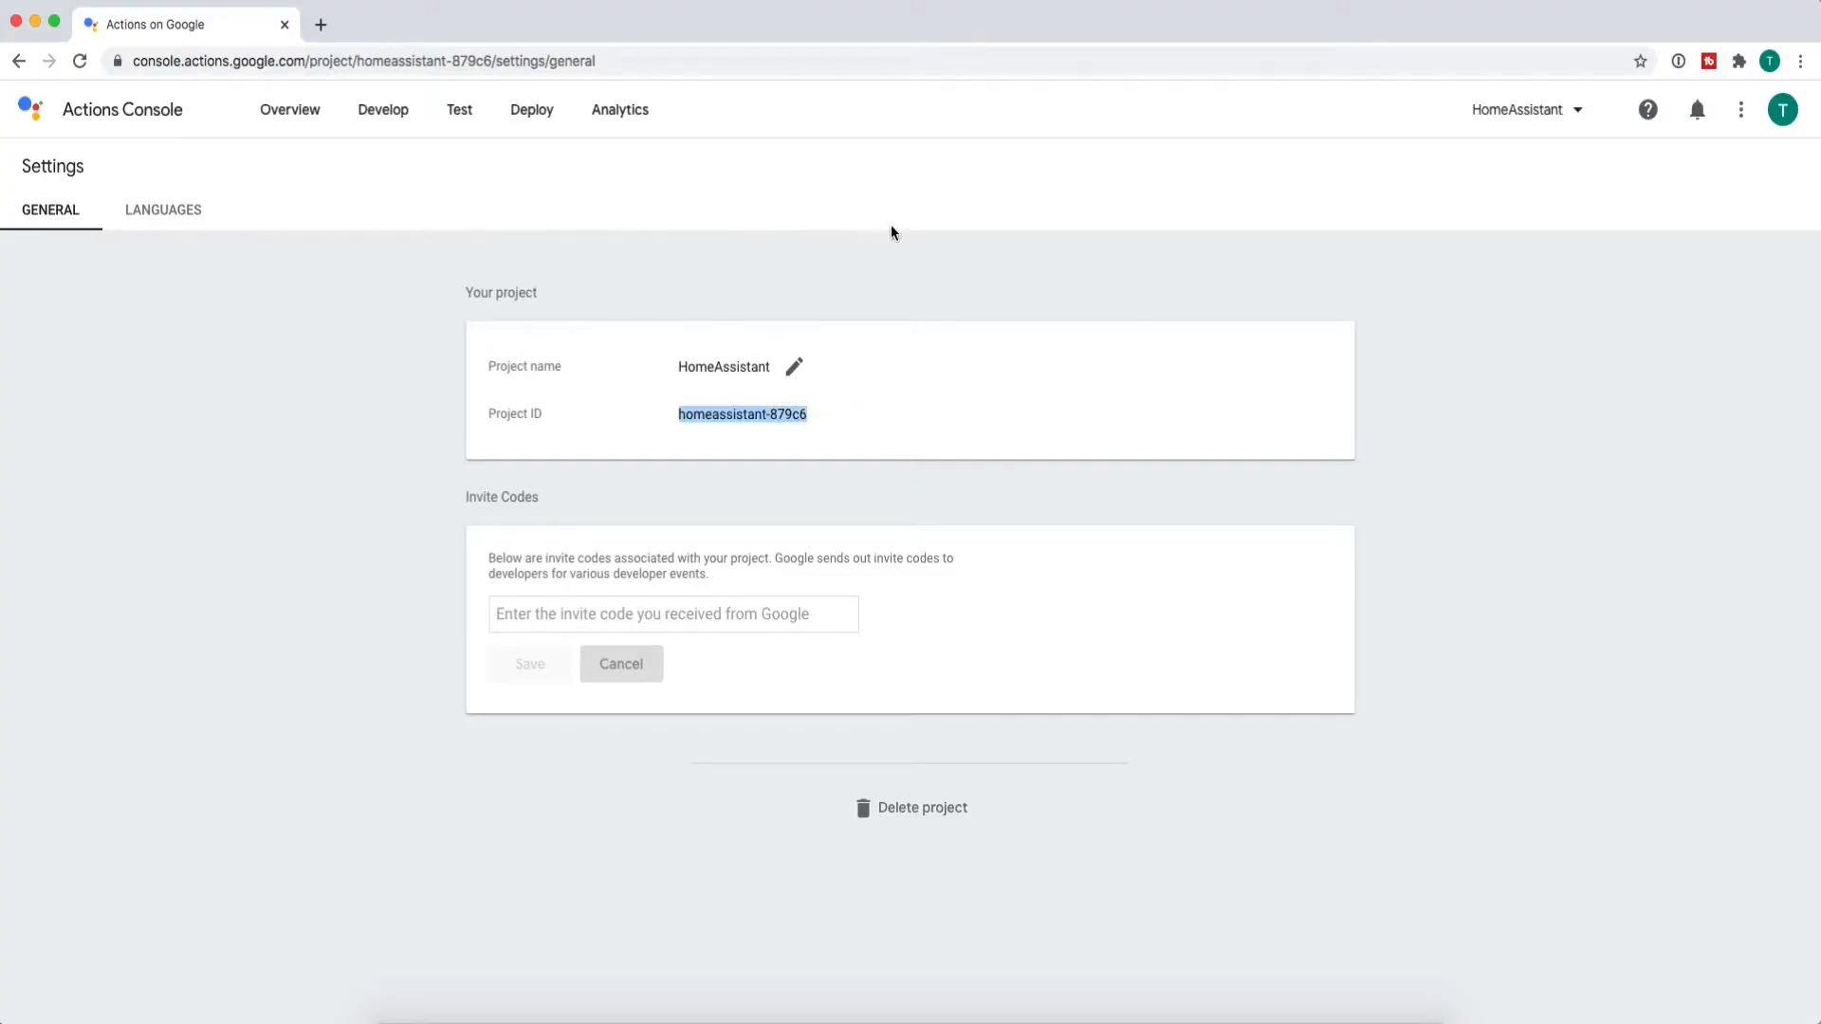
{"action": "left_click", "coordinate": [292, 118]}
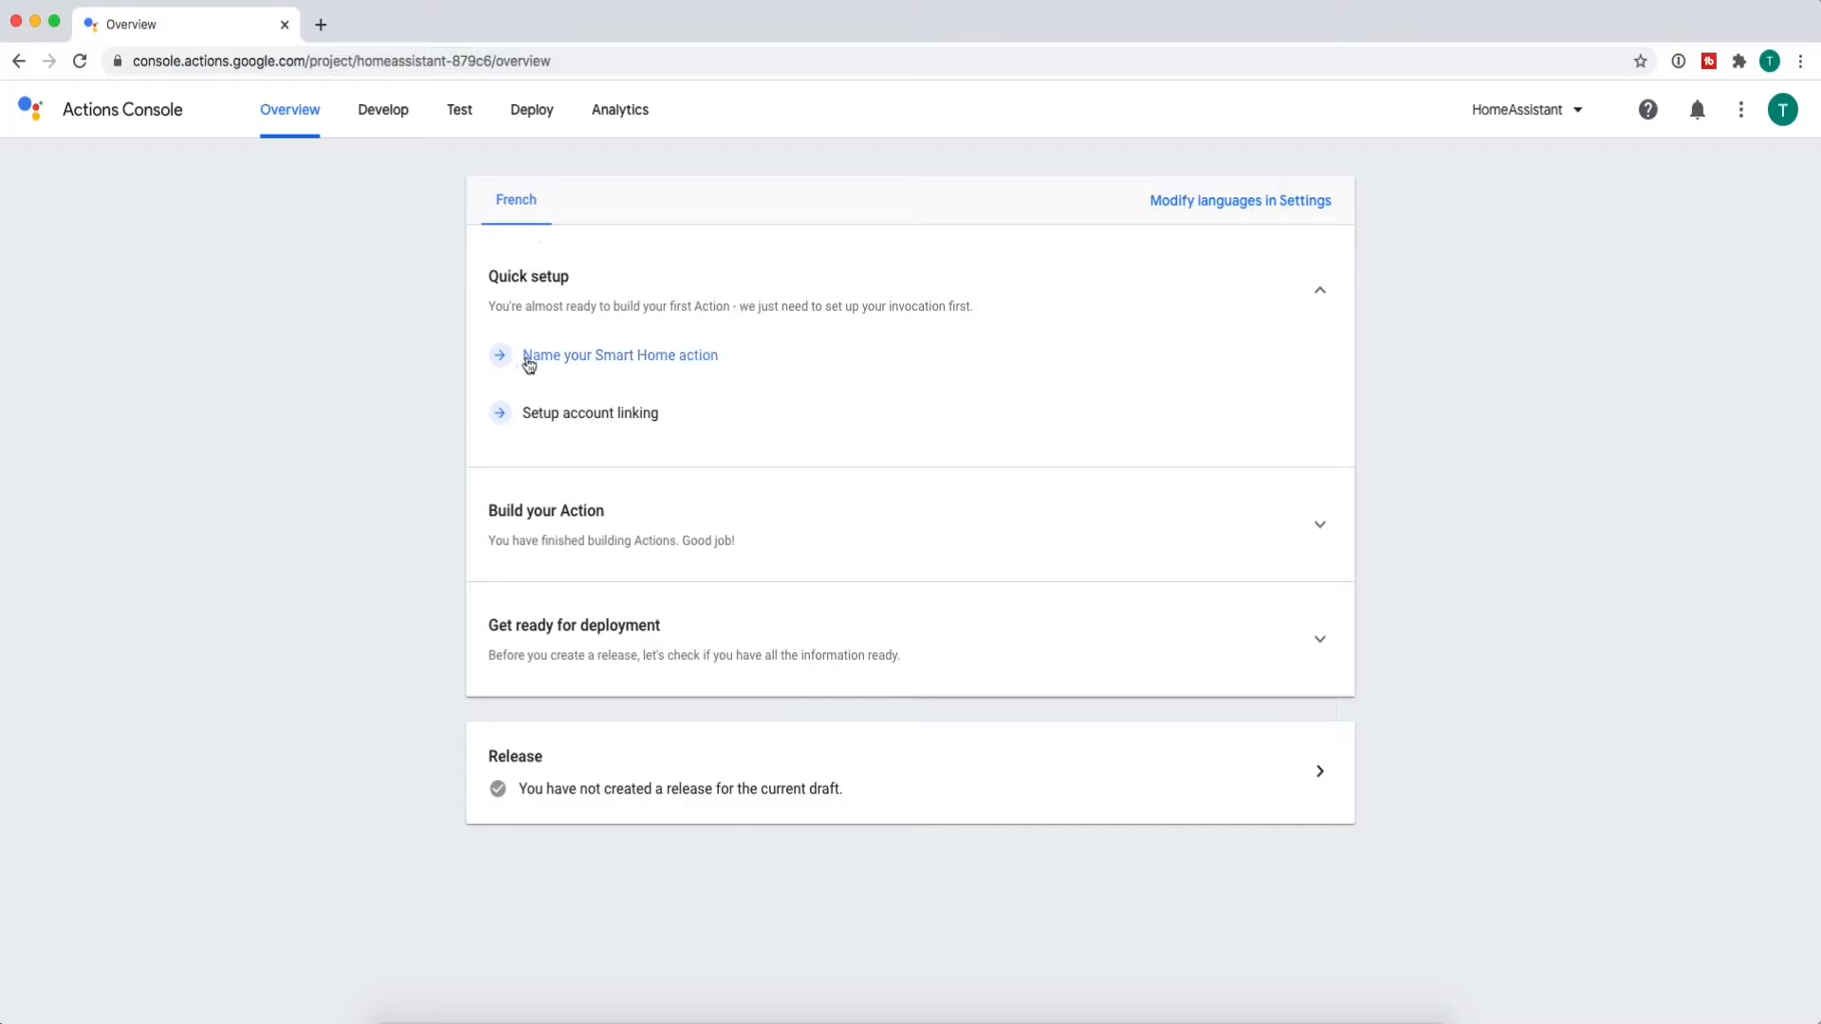
- Fill the Client ID with the oauth-redirect URL plus project ID homeassistant-879c6, and enter a client secret
{"action": "left_click", "coordinate": [607, 422]}
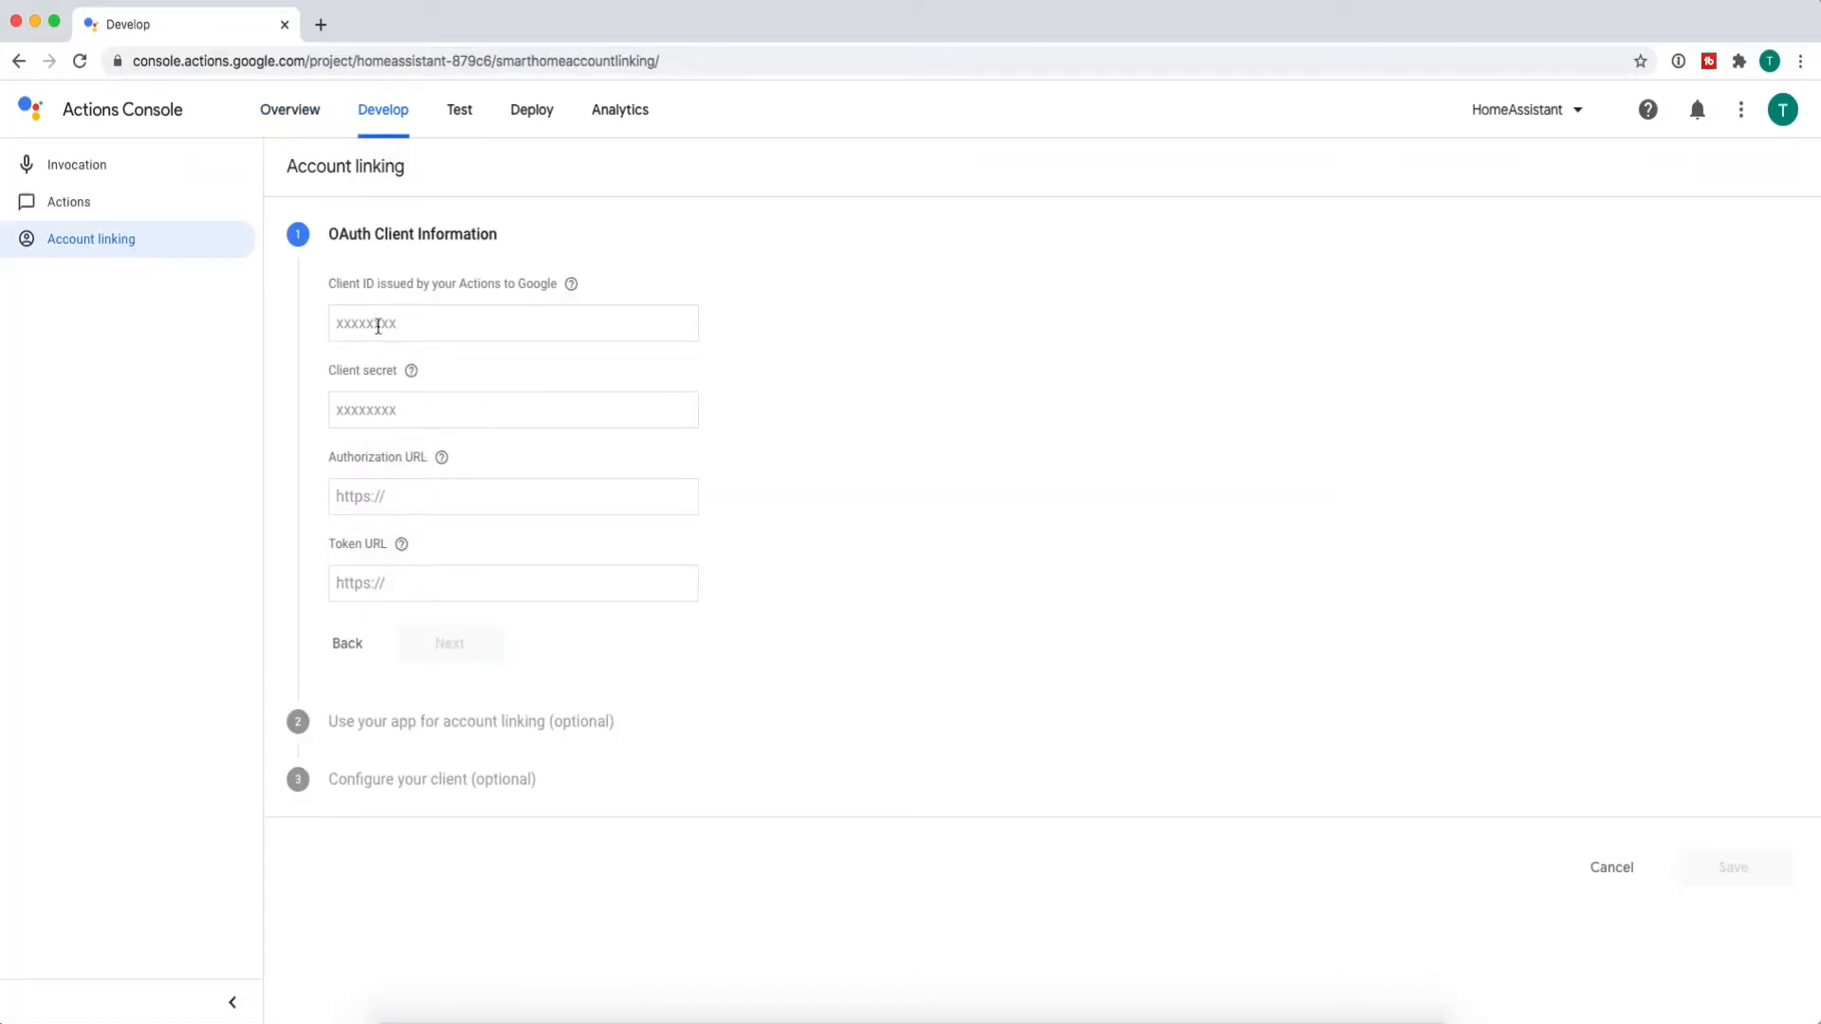
{"action": "left_click", "coordinate": [377, 325]}
{"action": "left_click", "coordinate": [480, 375]}
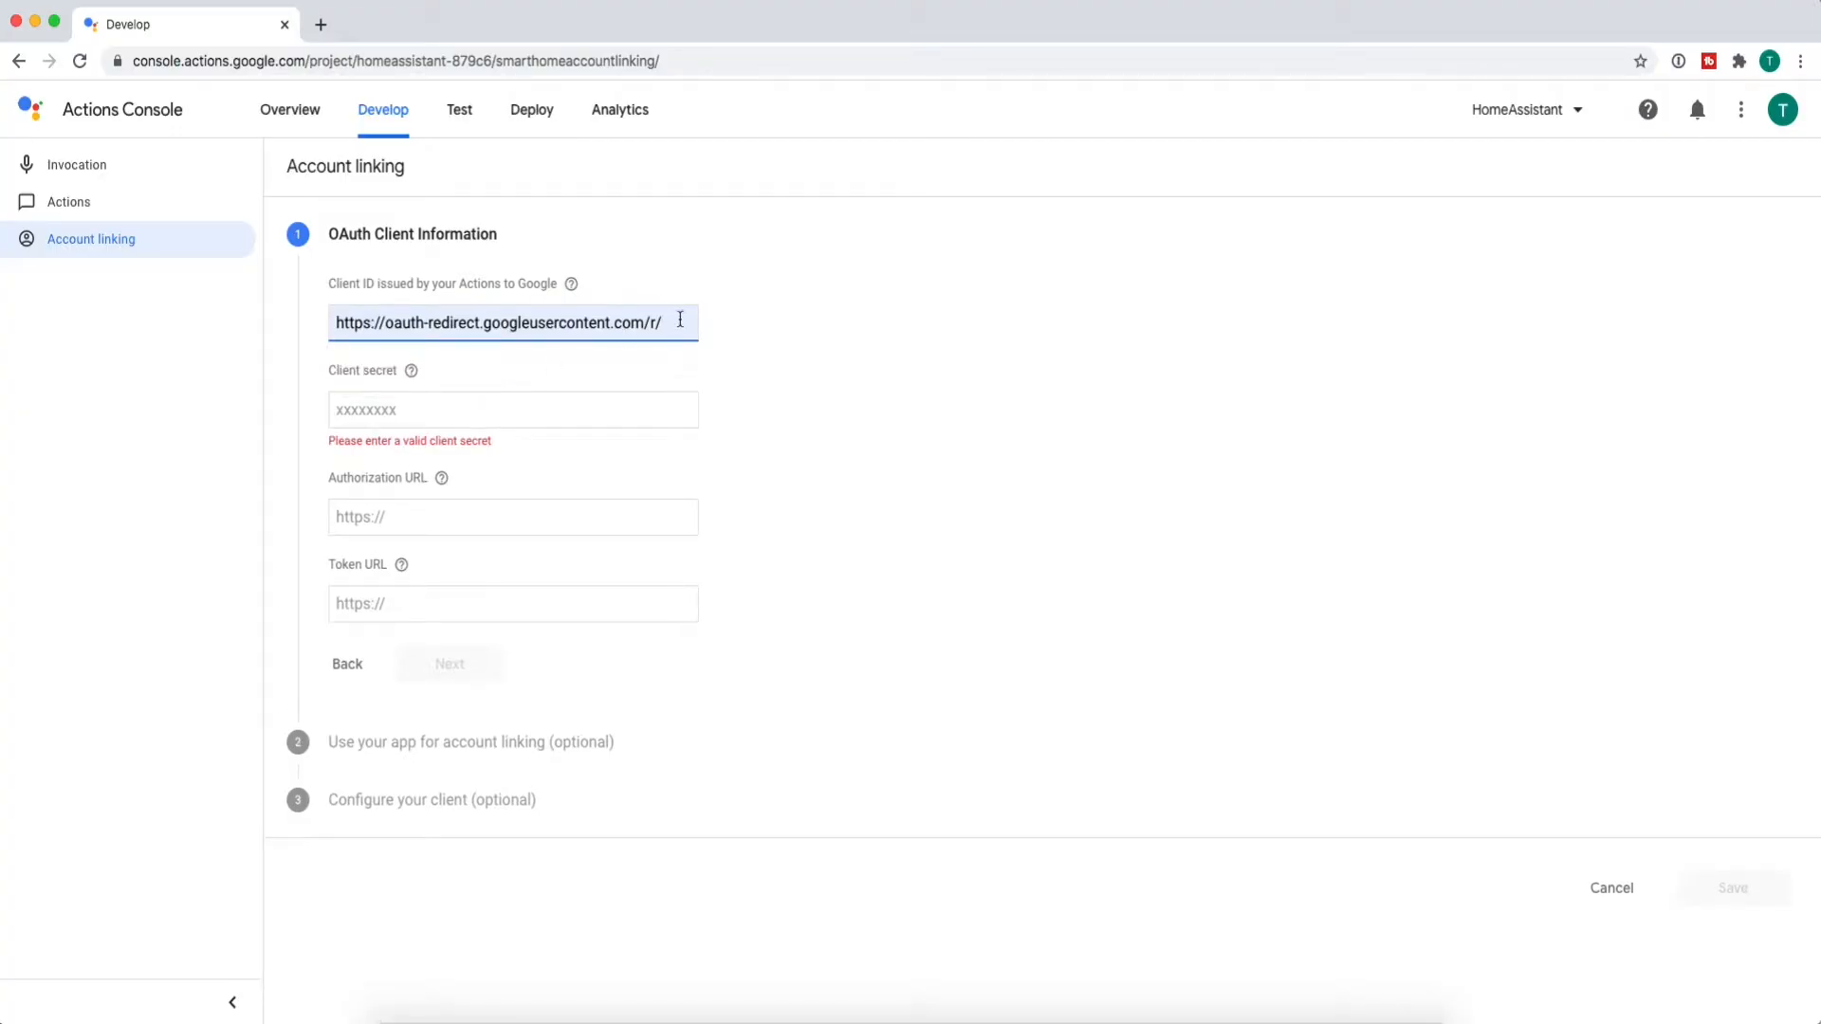
{"action": "type", "text": "homeassistant-879c6"}
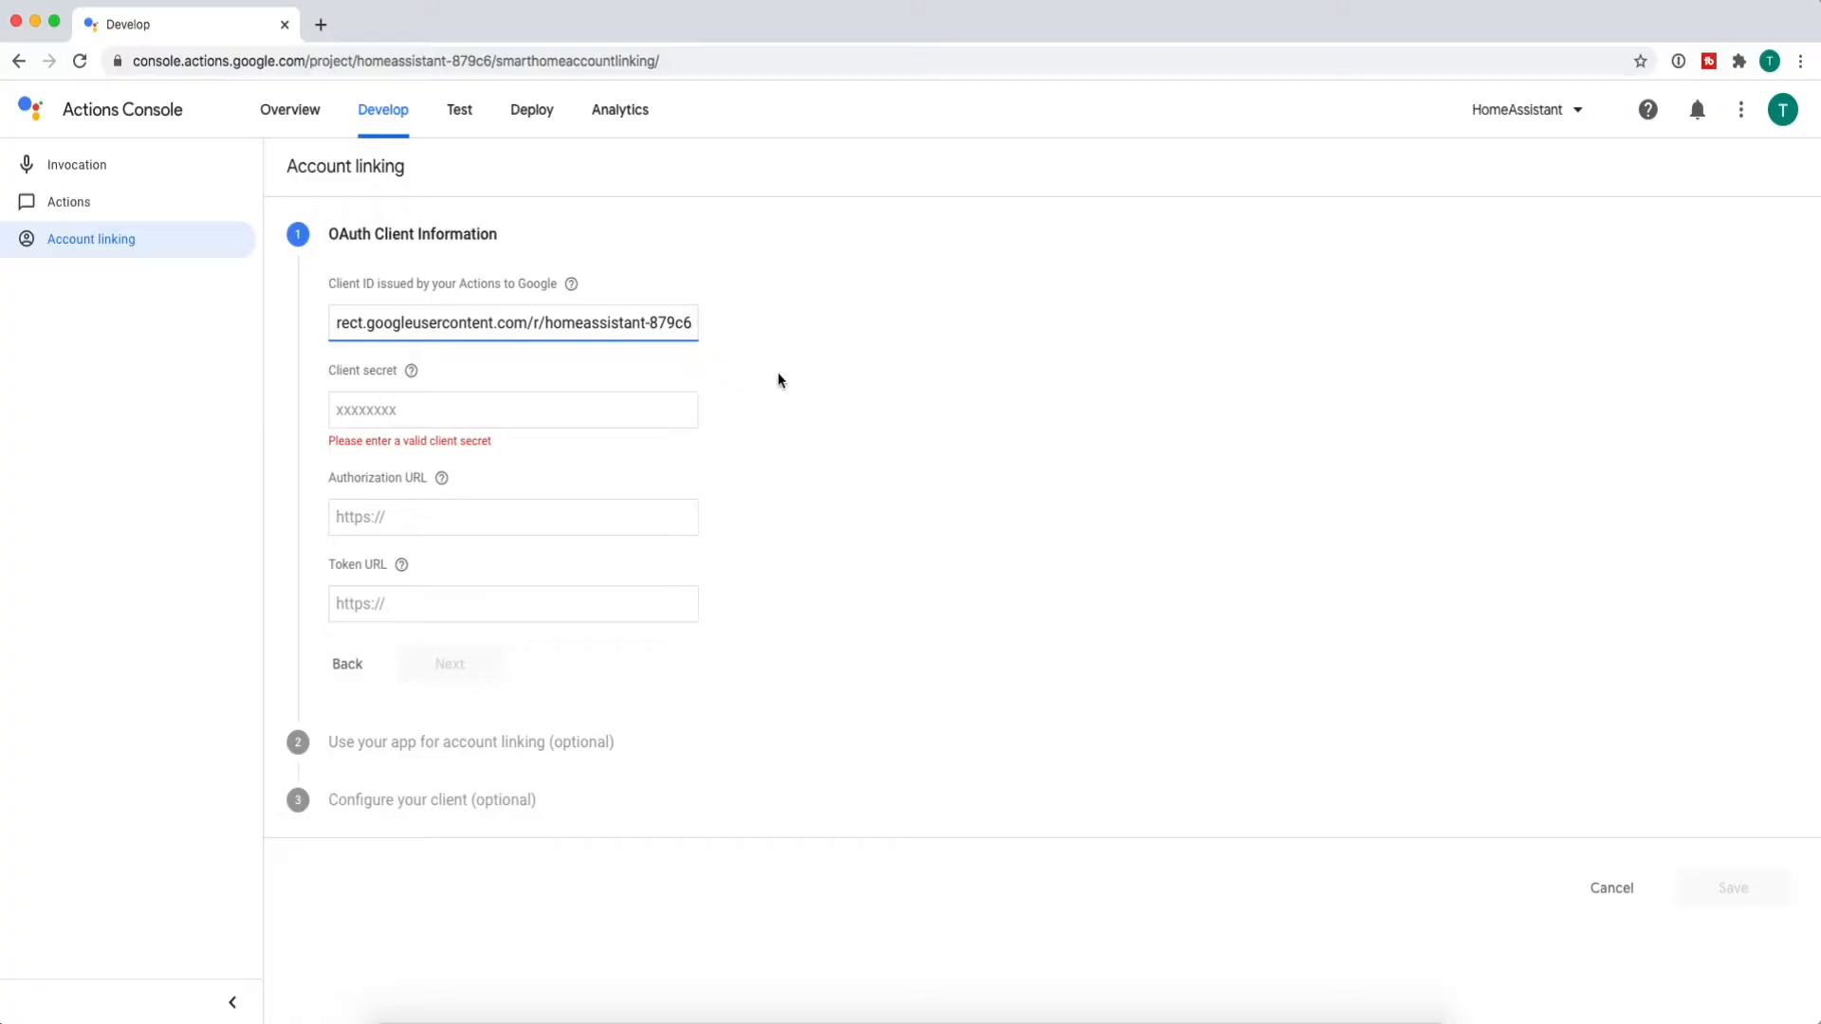
{"action": "left_click", "coordinate": [491, 407]}
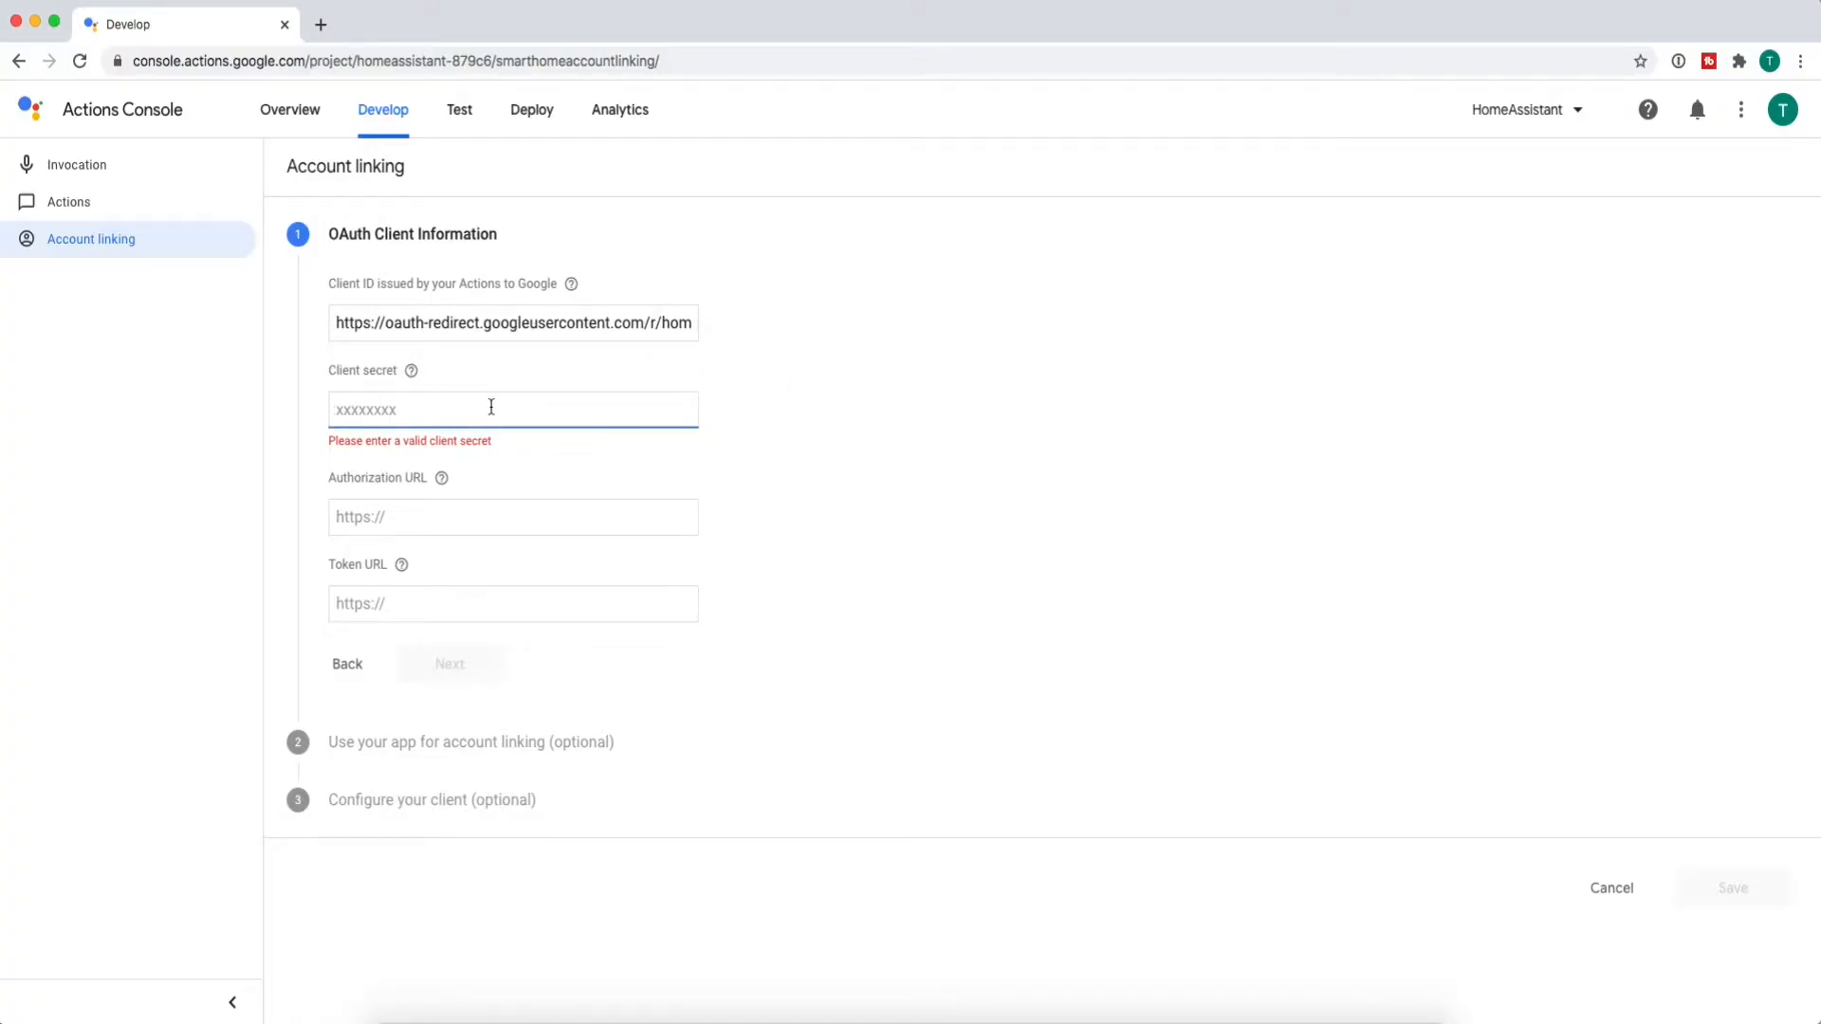
{"action": "type", "text": "••••"}
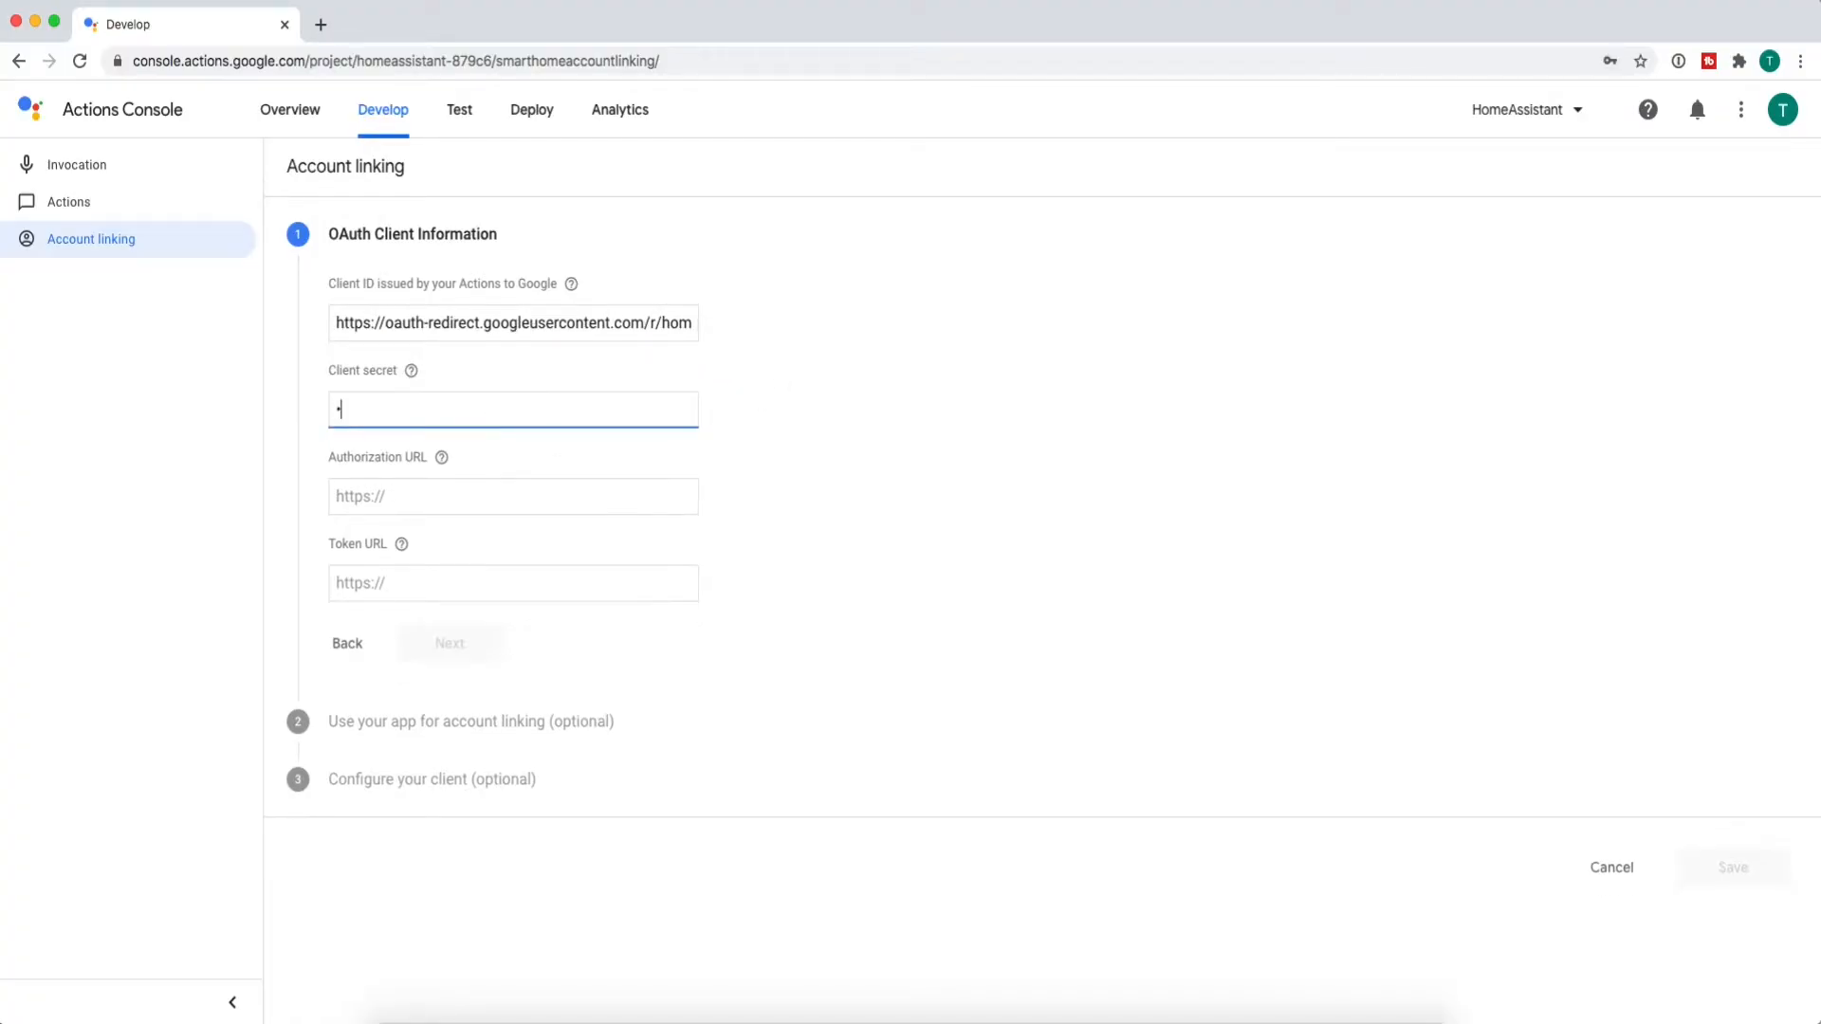
{"action": "type", "text": "••••••••••"}
{"action": "key", "text": "super+Tab"}
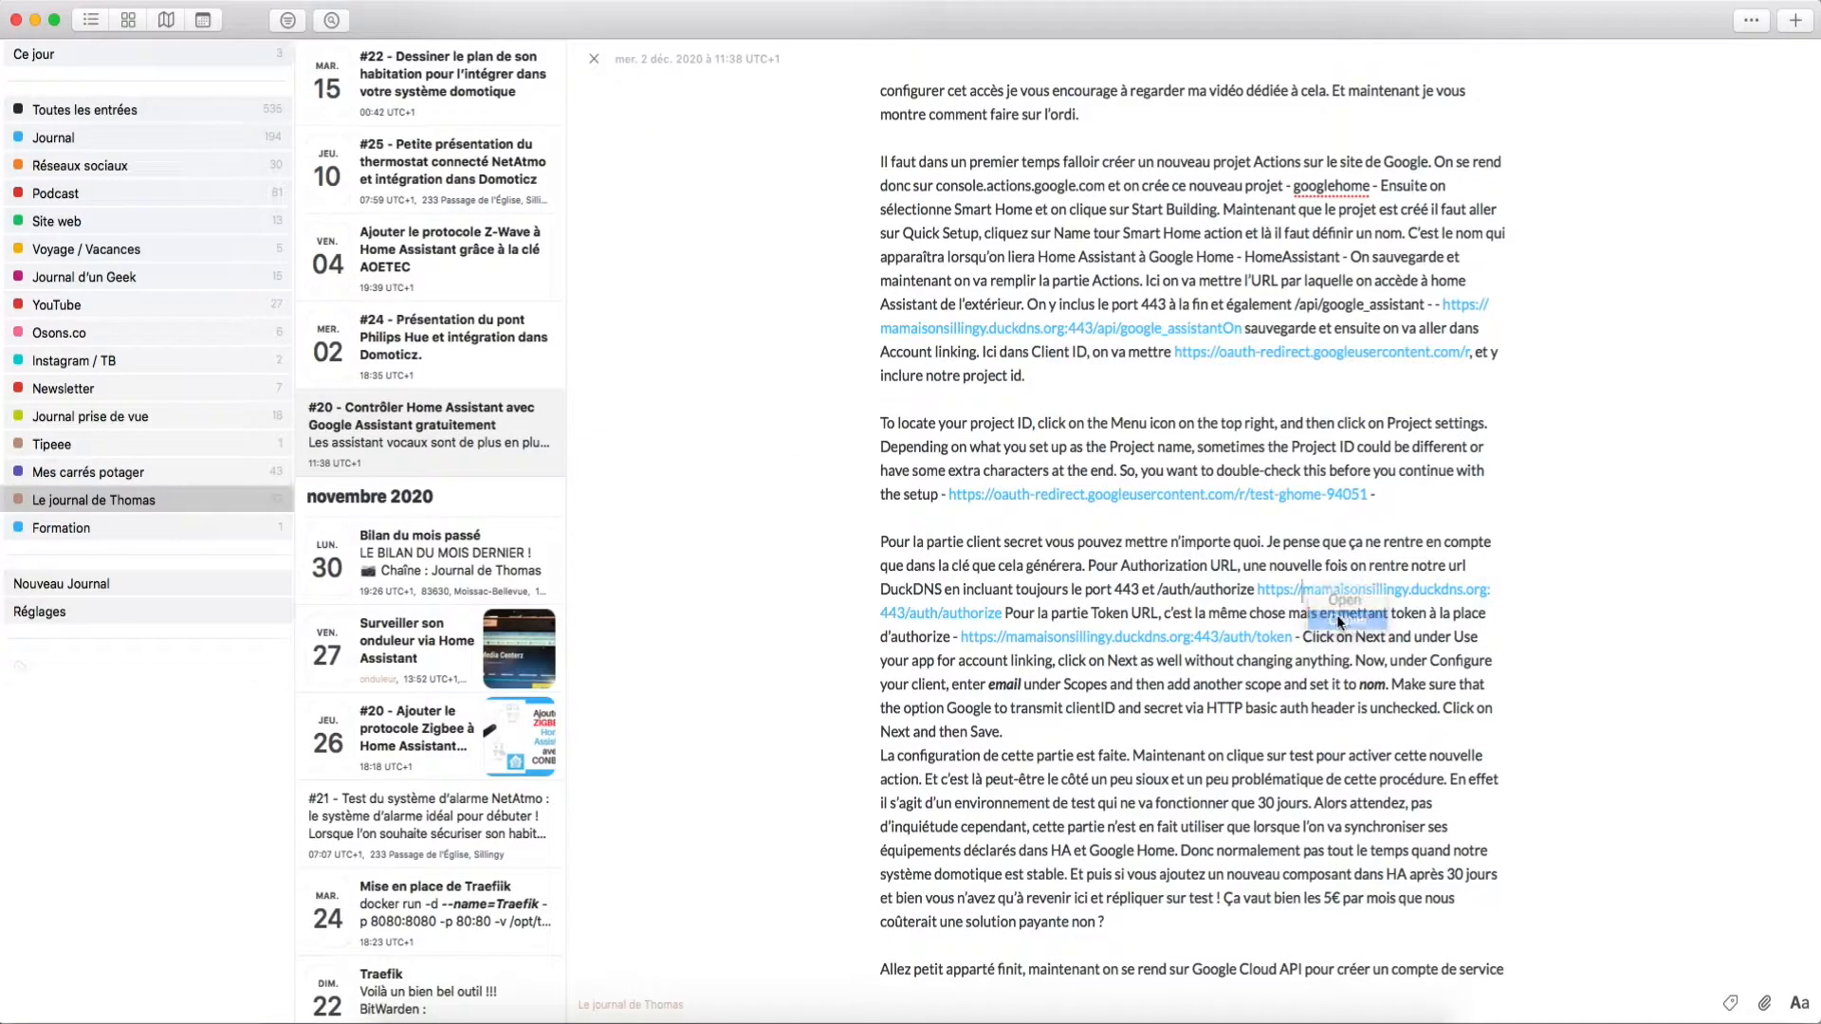
{"action": "key", "text": "super+Tab"}
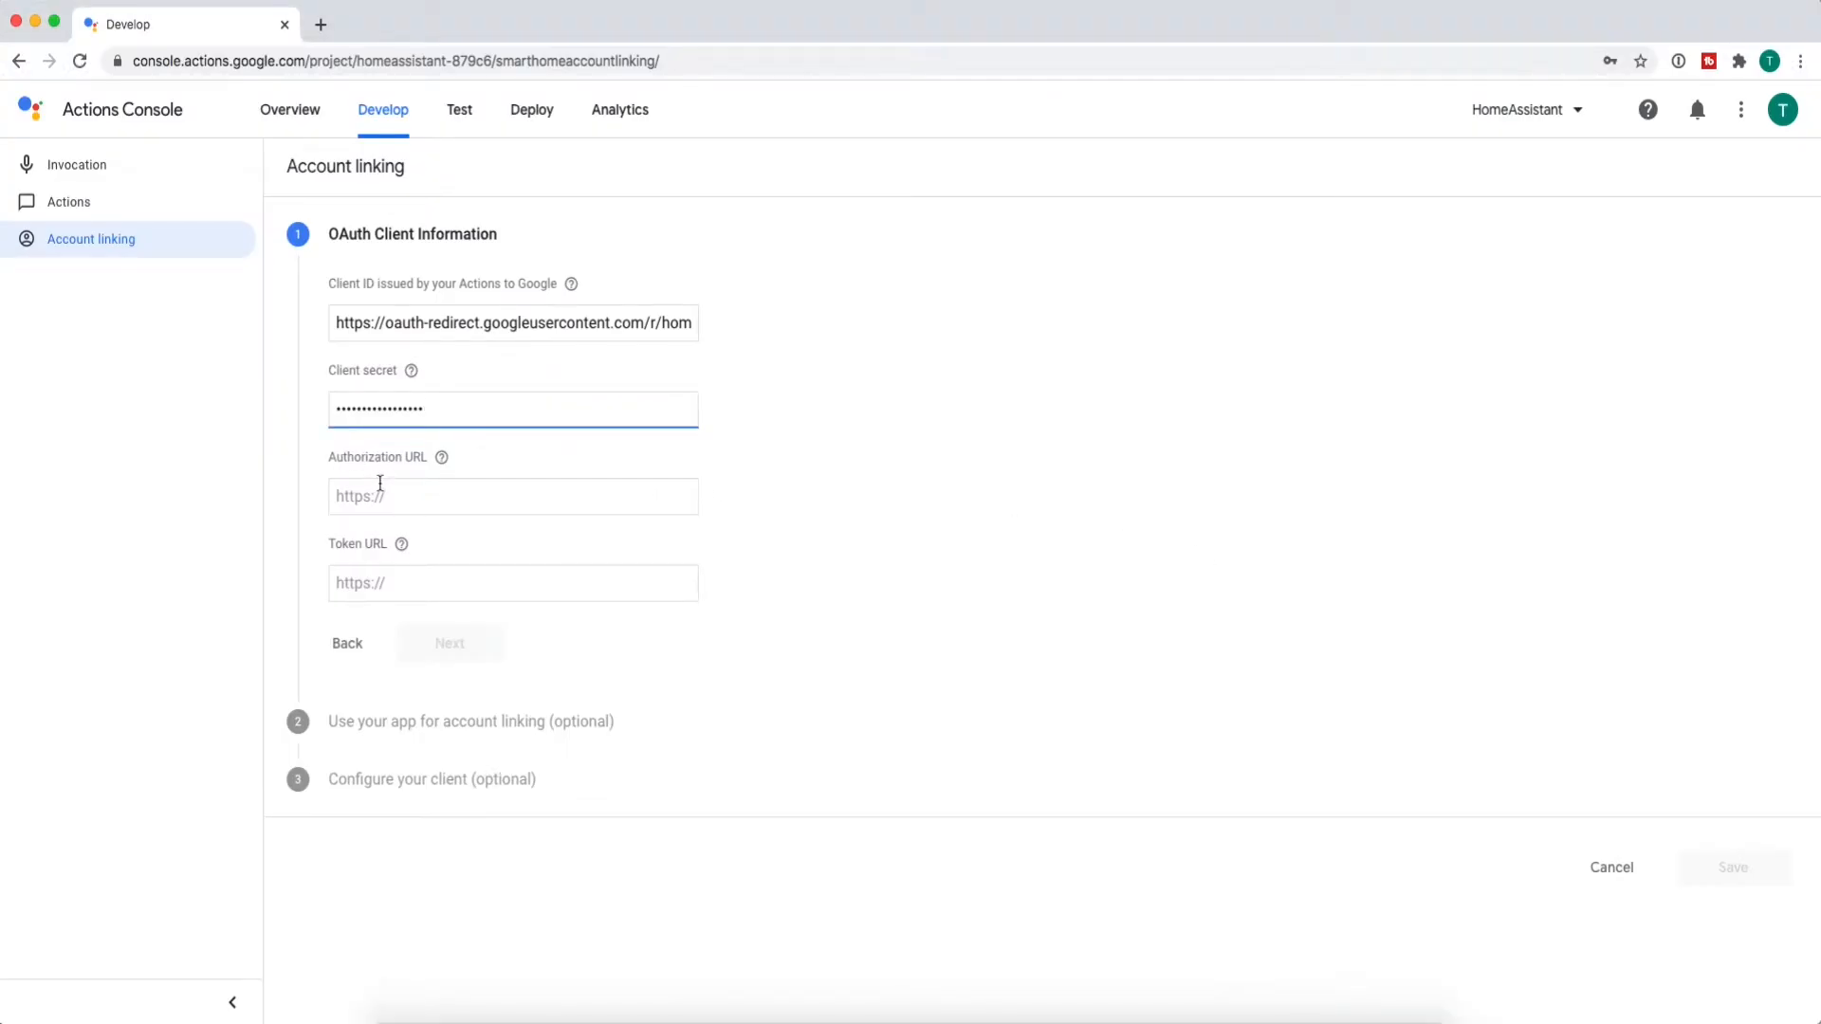
- Set the Authorization URL to the duckdns /auth/authorize address and the Token URL to /auth/token
{"action": "left_click", "coordinate": [384, 494]}
{"action": "type", "text": "https://mamaisonsillingy.duckdns.org:443/auth/authorize"}
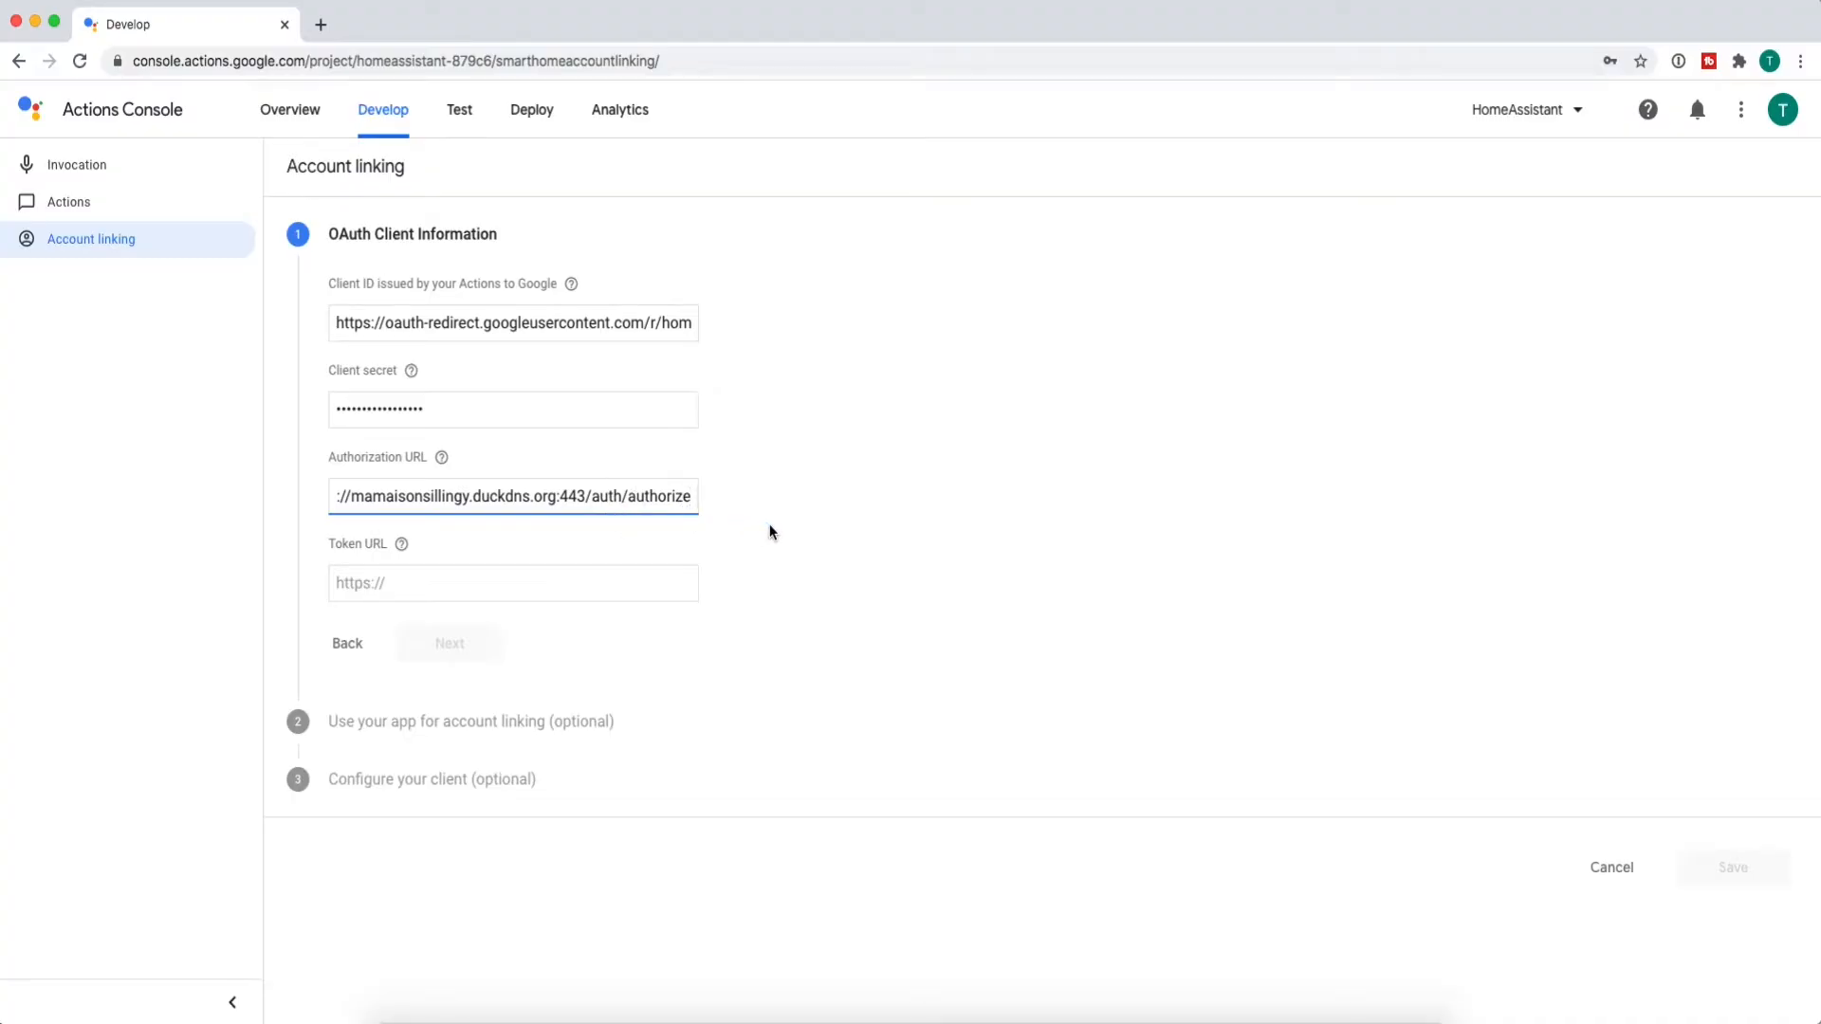
{"action": "left_click_drag", "start_coordinate": [351, 498], "coordinate": [661, 496]}
{"action": "key", "text": "ctrl+c"}
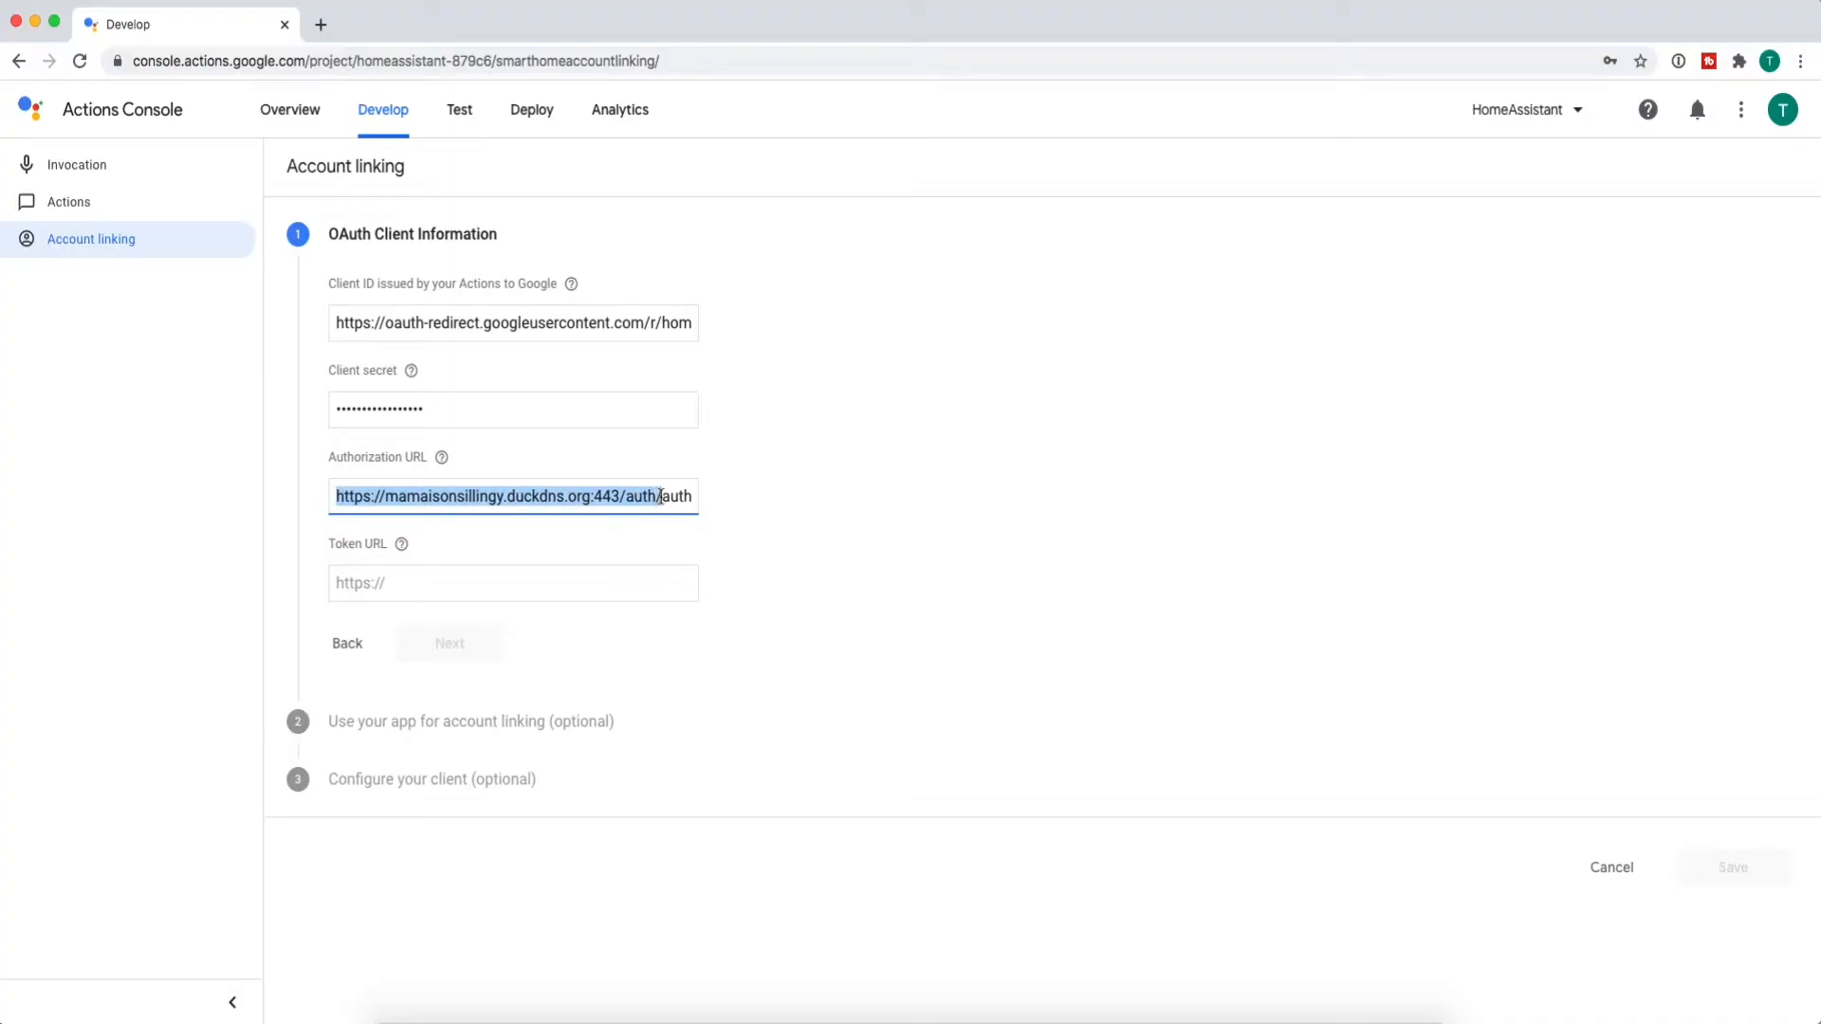
{"action": "left_click", "coordinate": [560, 589]}
{"action": "key", "text": "ctrl+v"}
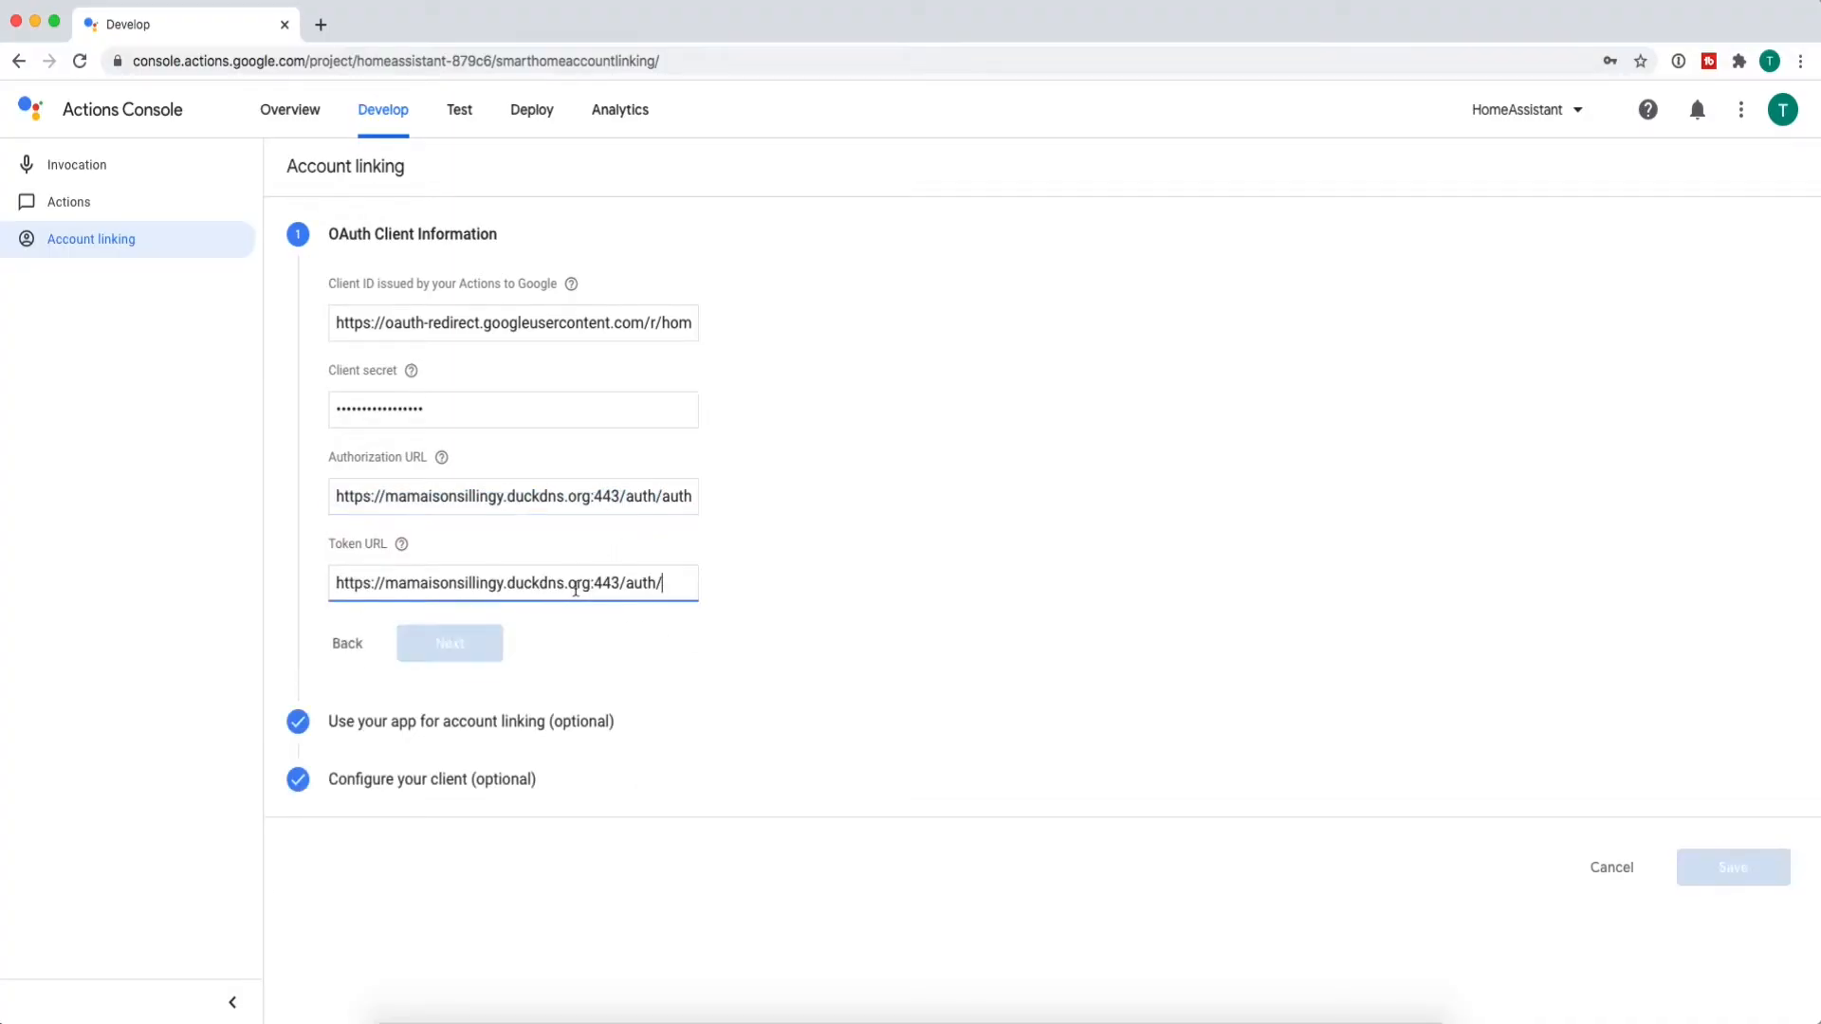
{"action": "type", "text": "to"}
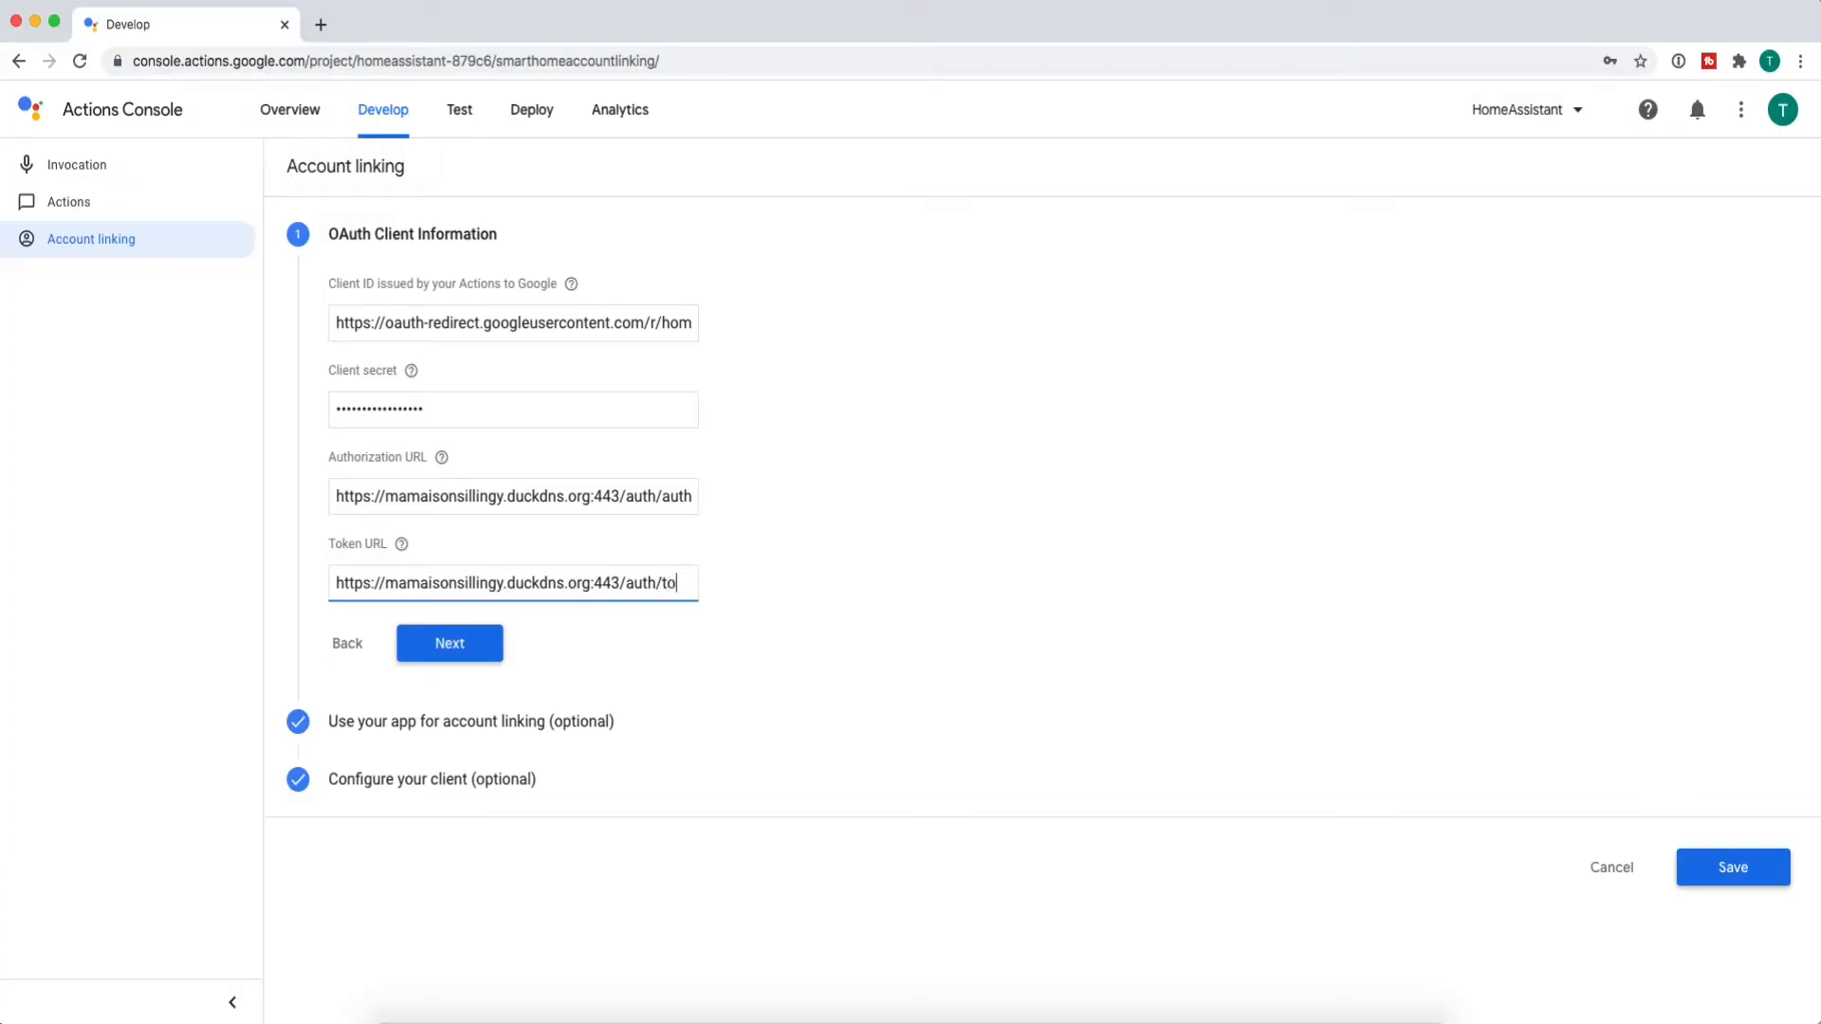
{"action": "type", "text": "ken"}
{"action": "left_click", "coordinate": [461, 648]}
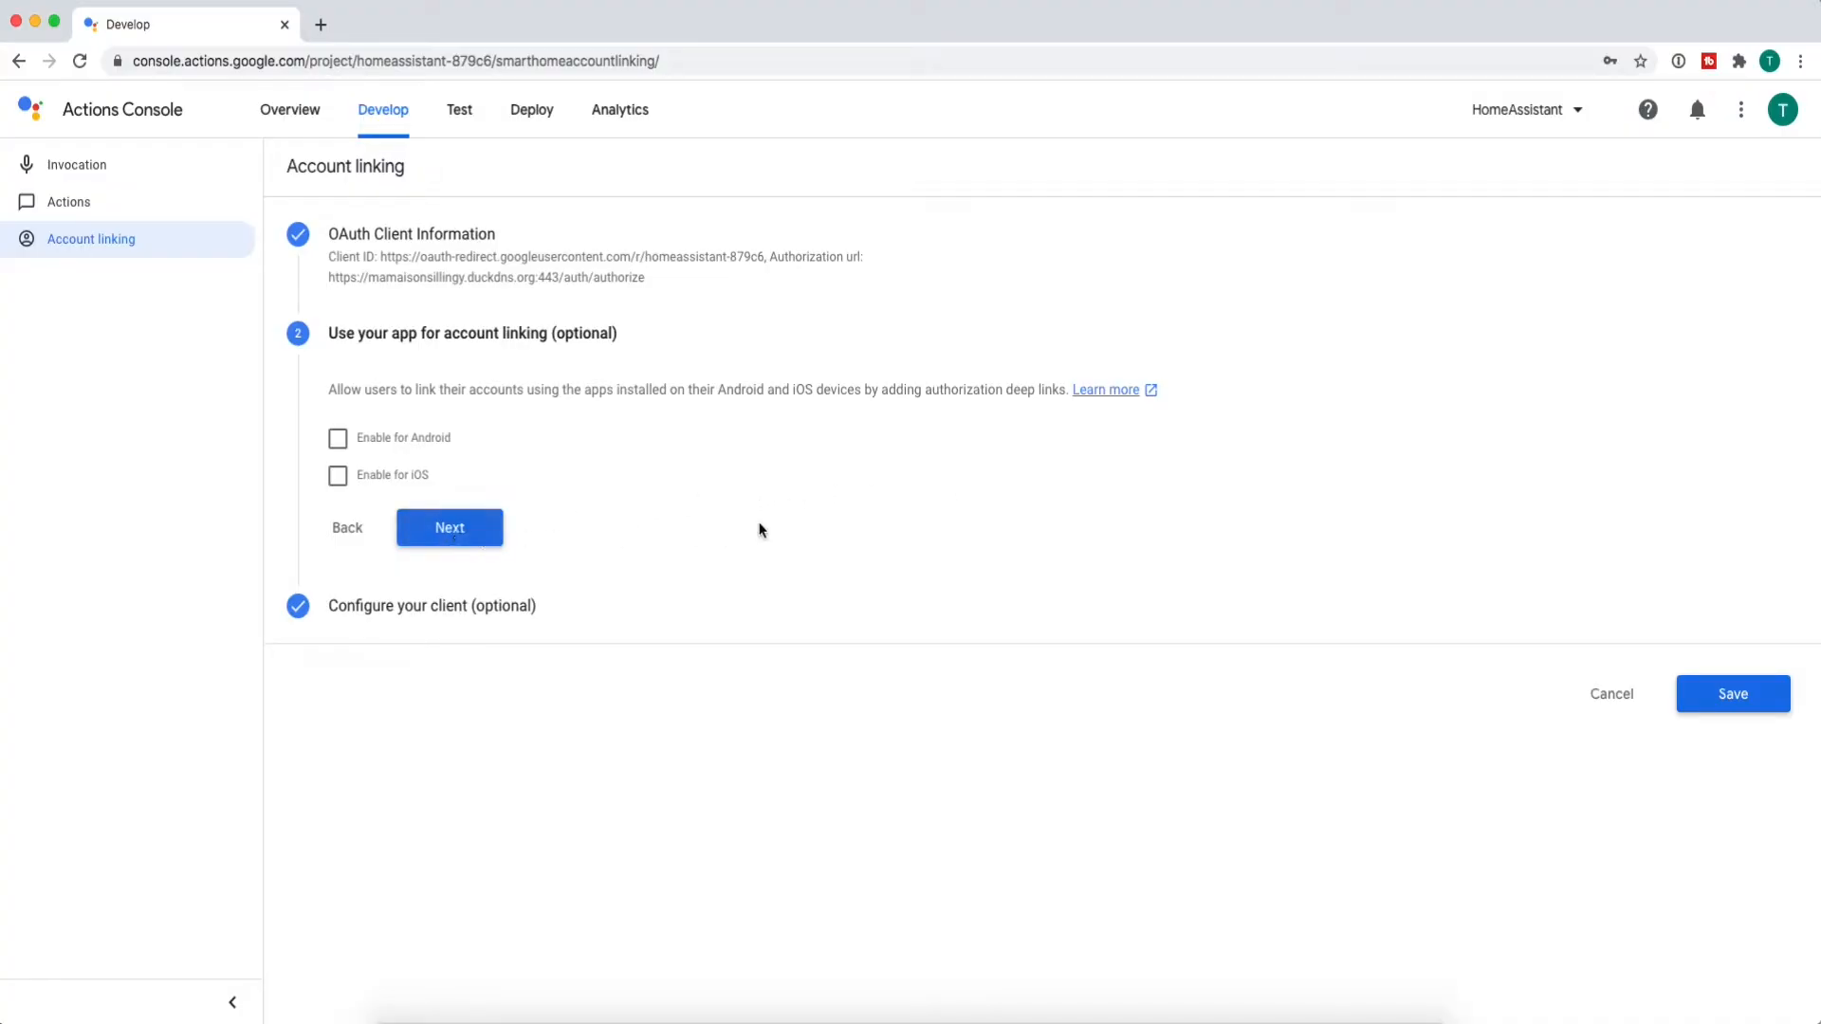
- Skip app-based account linking and add the scopes email and nom
{"action": "left_click", "coordinate": [441, 536]}
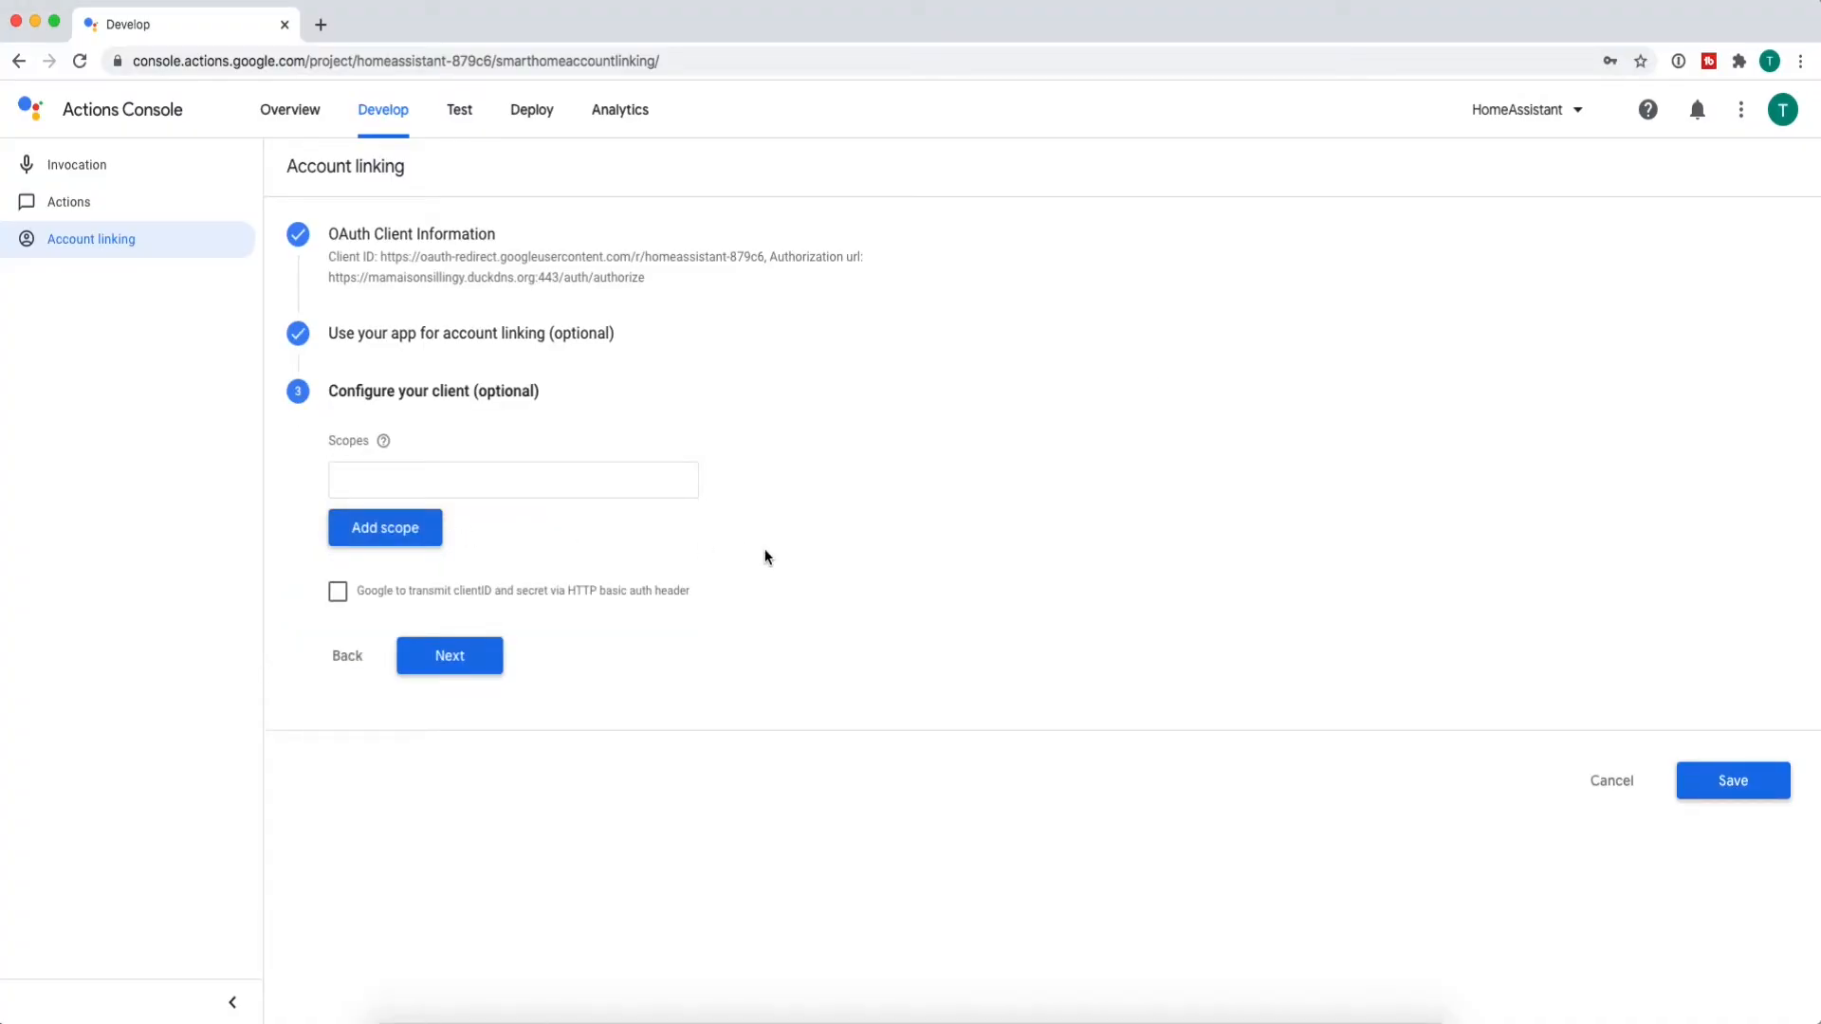
{"action": "left_click", "coordinate": [373, 482]}
{"action": "type", "text": "email"}
{"action": "left_click", "coordinate": [403, 529]}
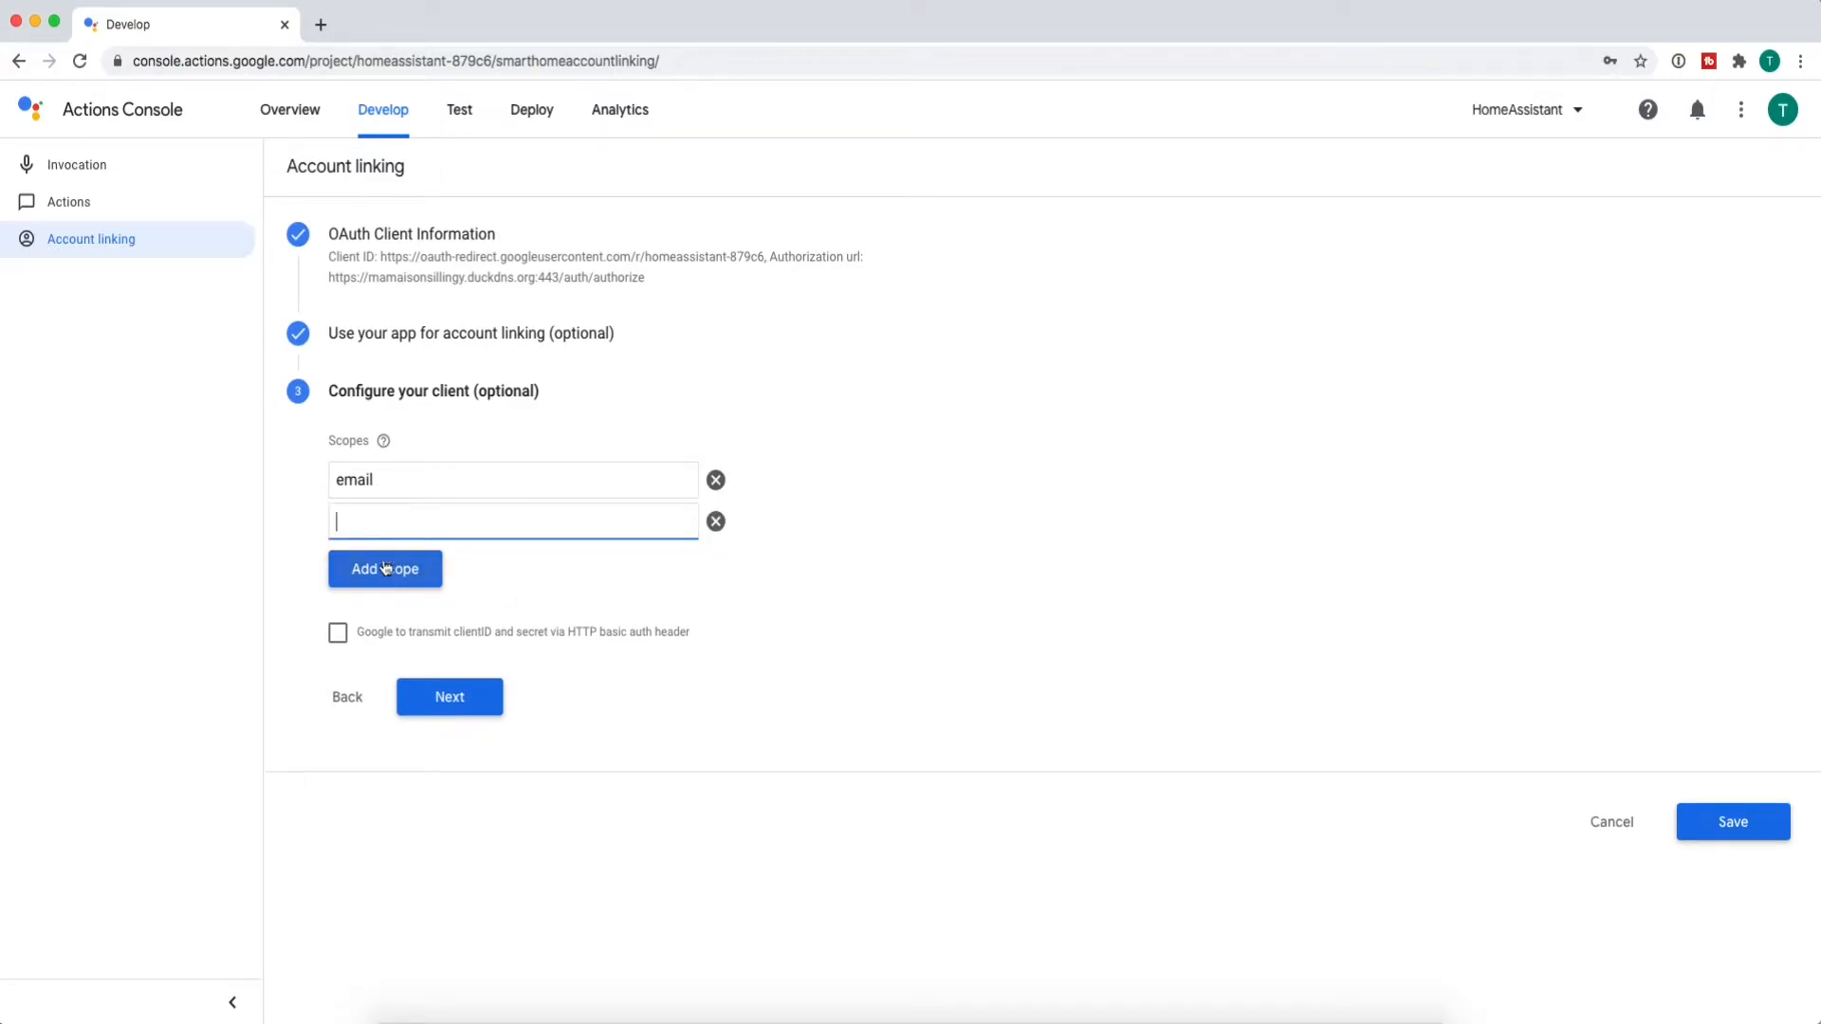
{"action": "type", "text": "nom"}
{"action": "left_click", "coordinate": [406, 571]}
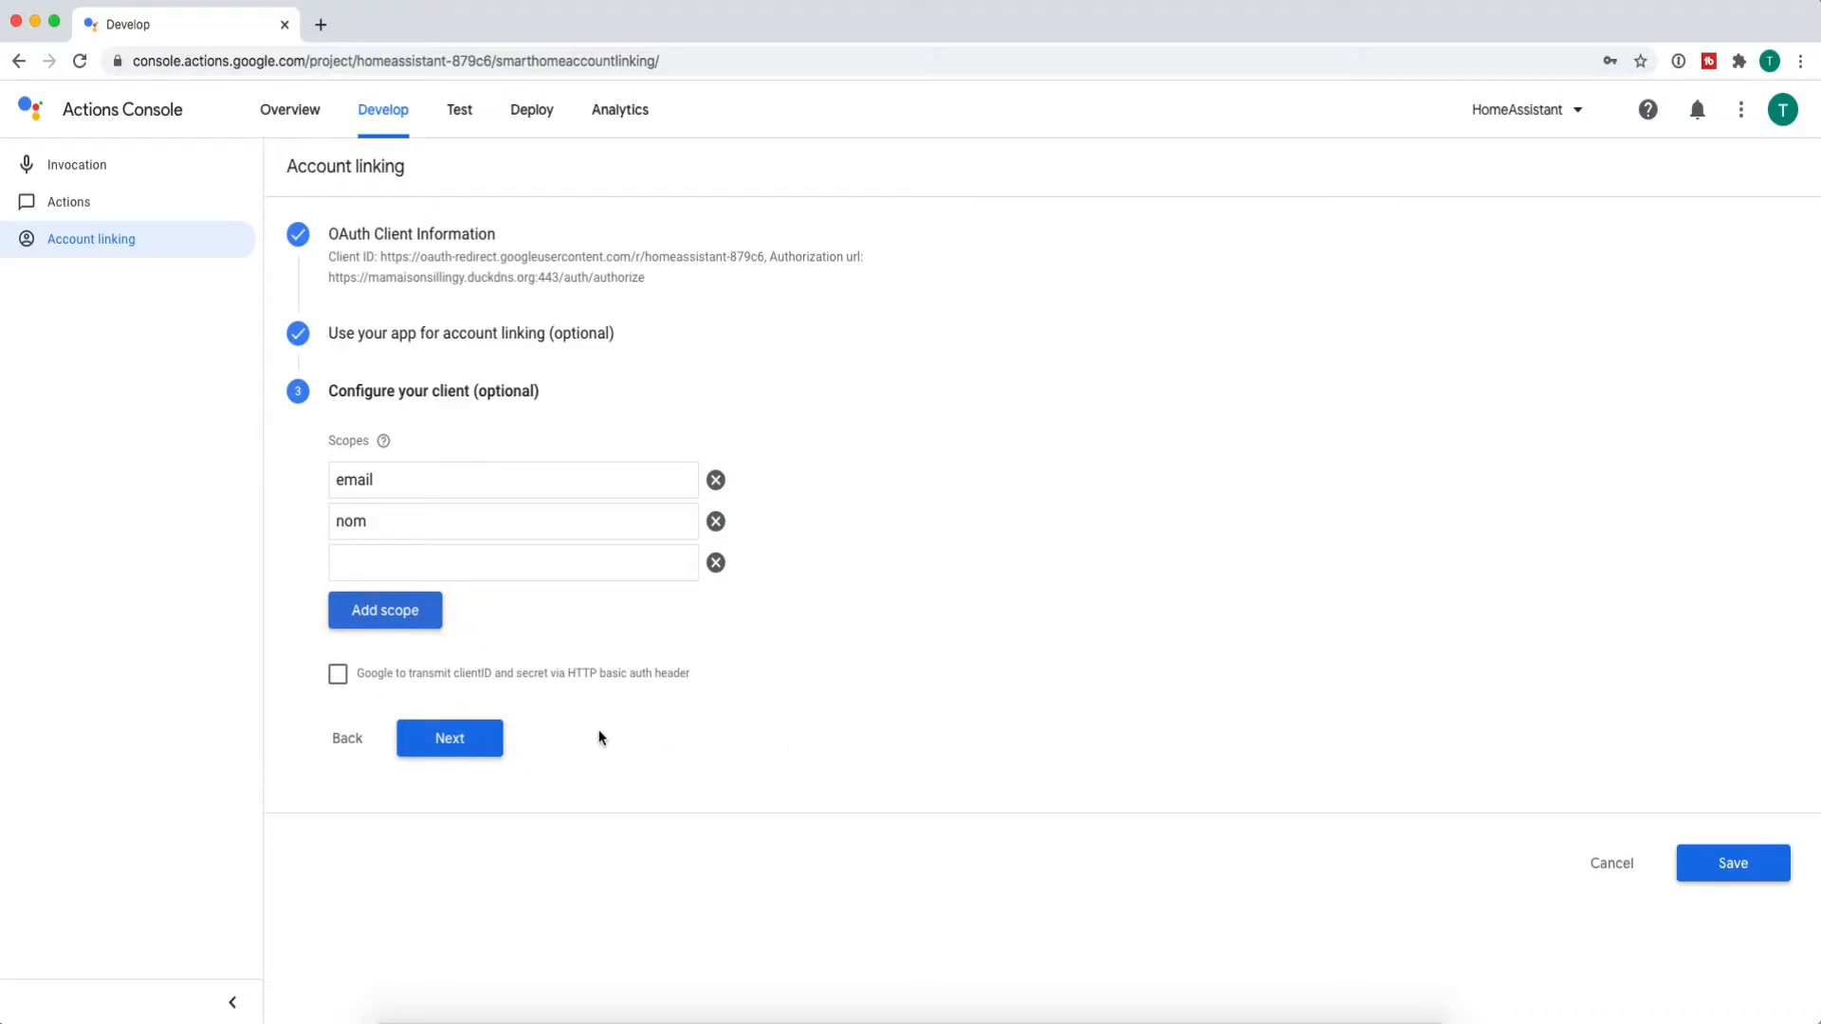
{"action": "left_click", "coordinate": [455, 743]}
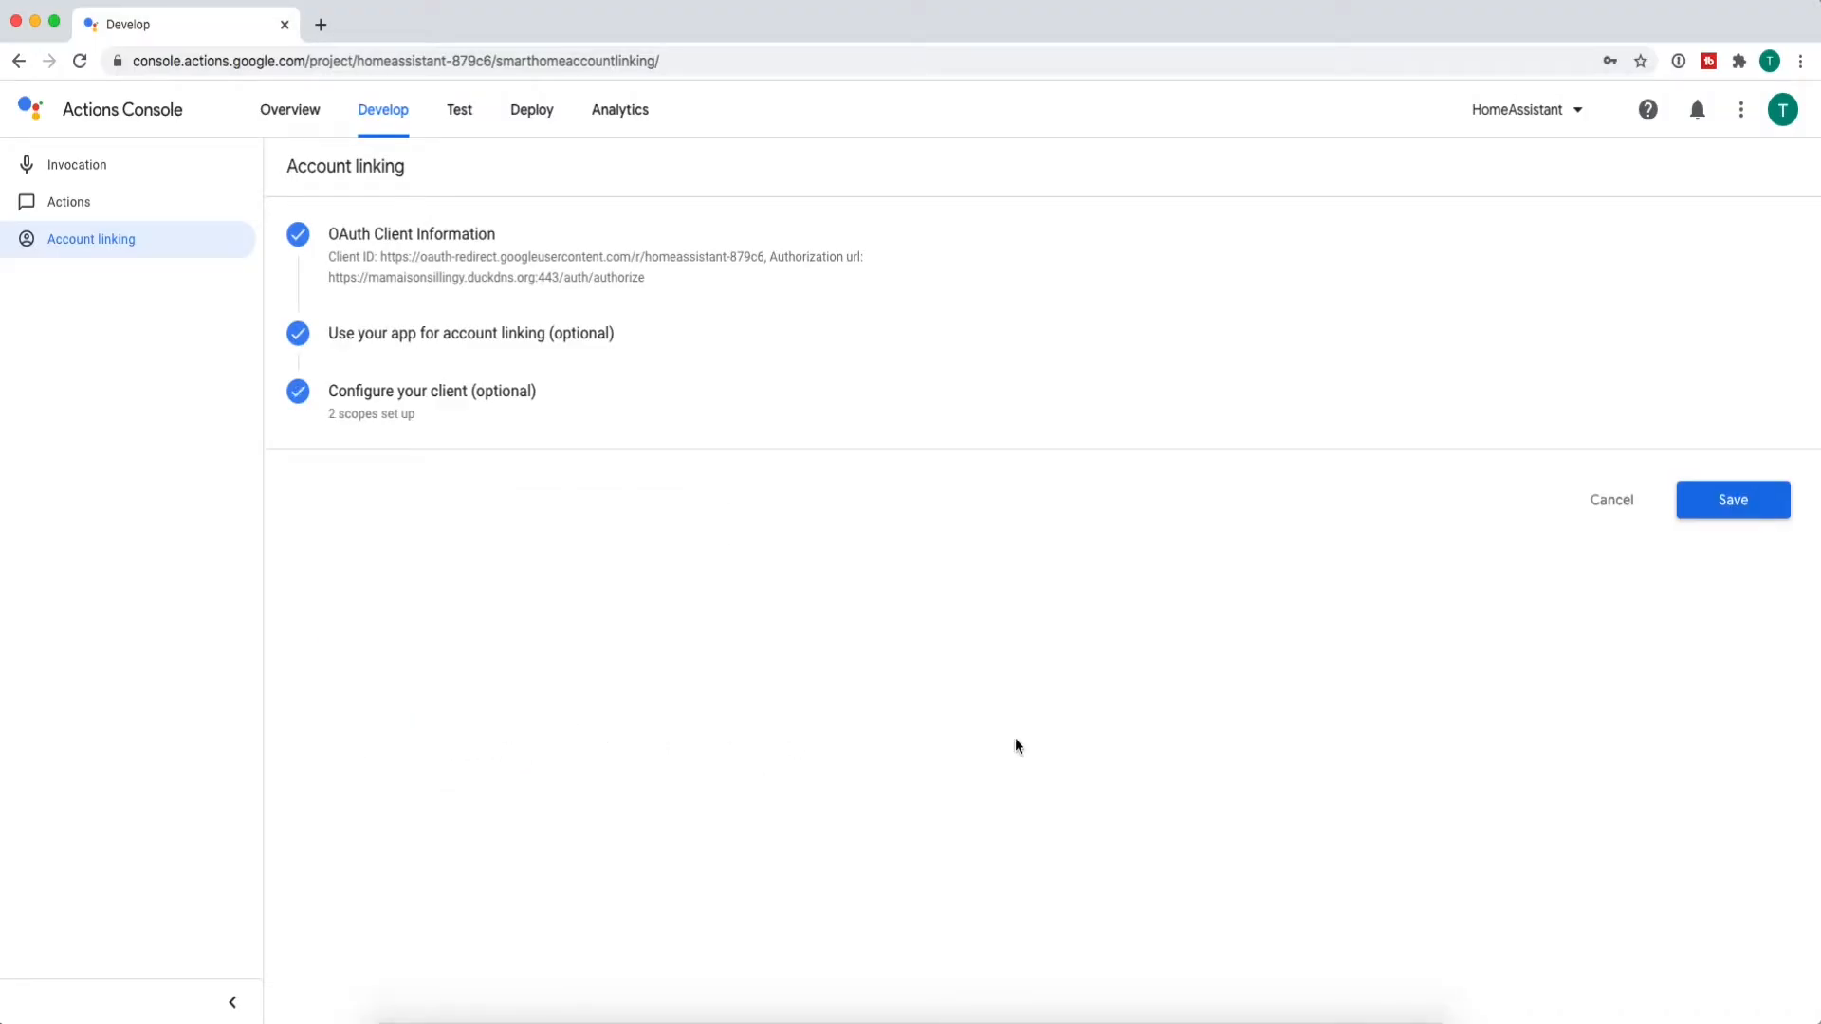
- Save the account linking settings, decline Chrome's password prompt, and open the Test simulator
{"action": "left_click", "coordinate": [1735, 503]}
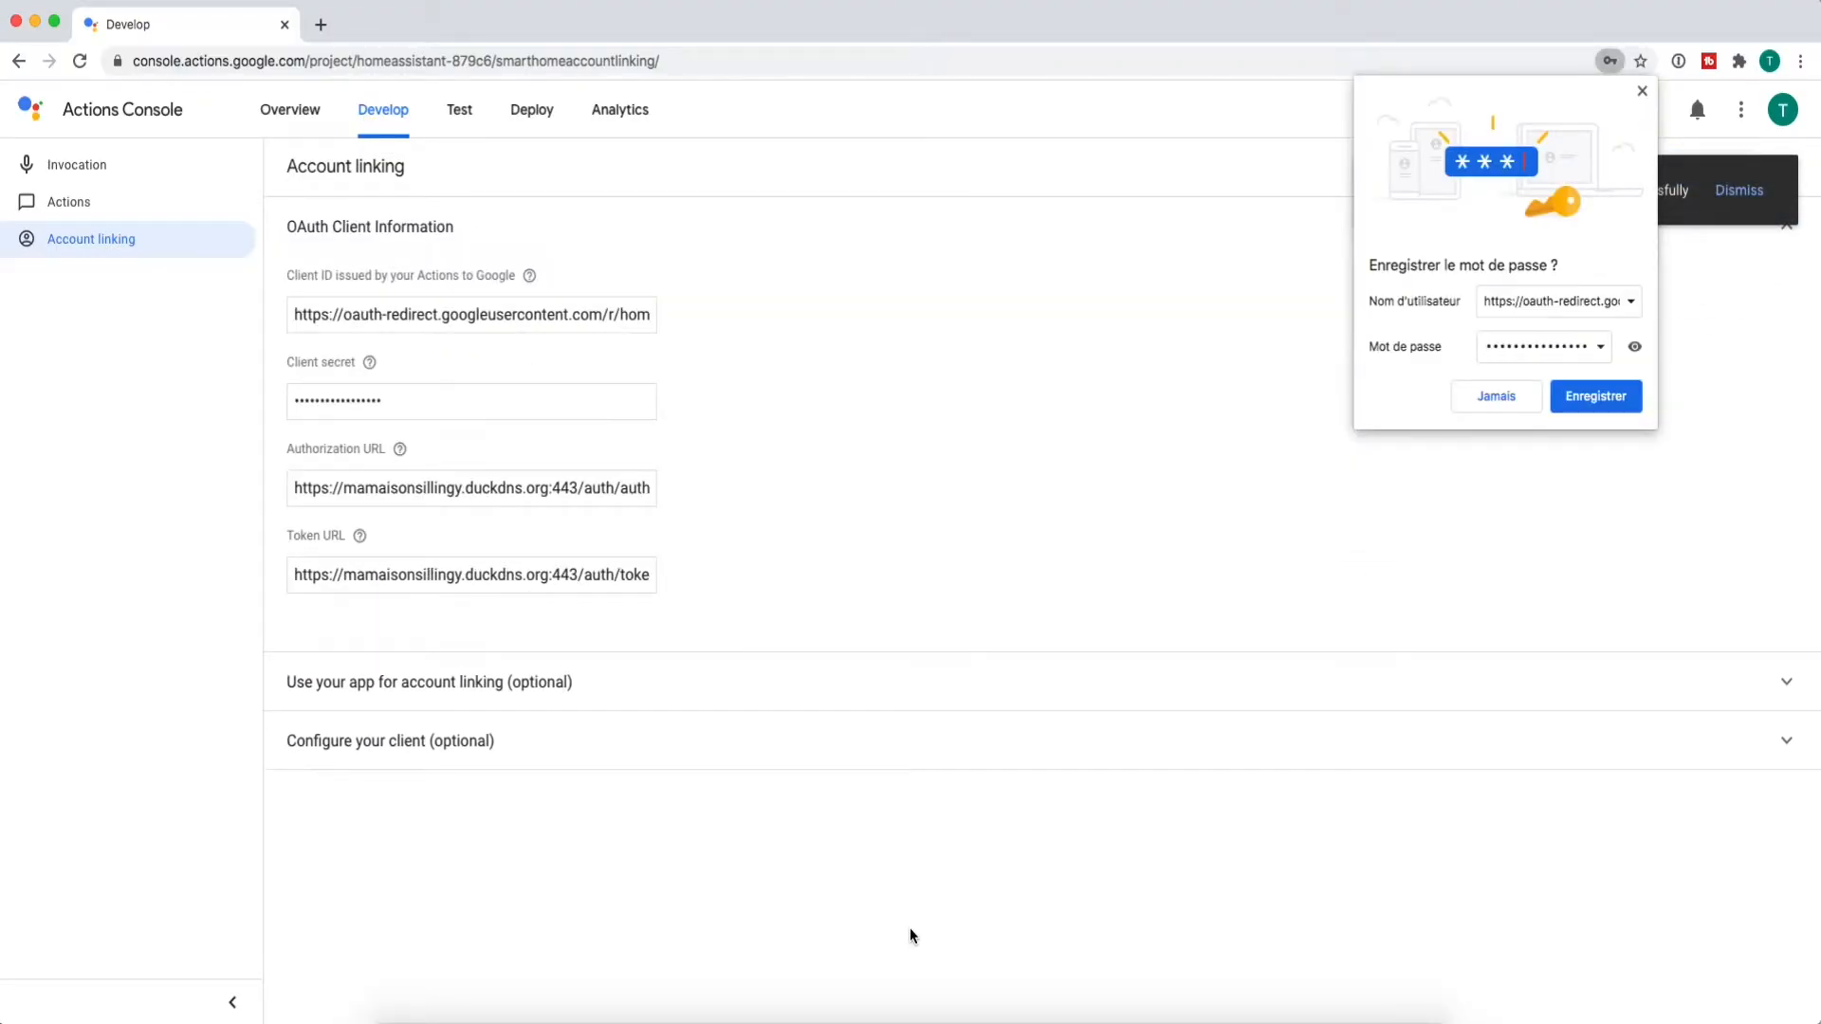
{"action": "left_click", "coordinate": [1477, 397]}
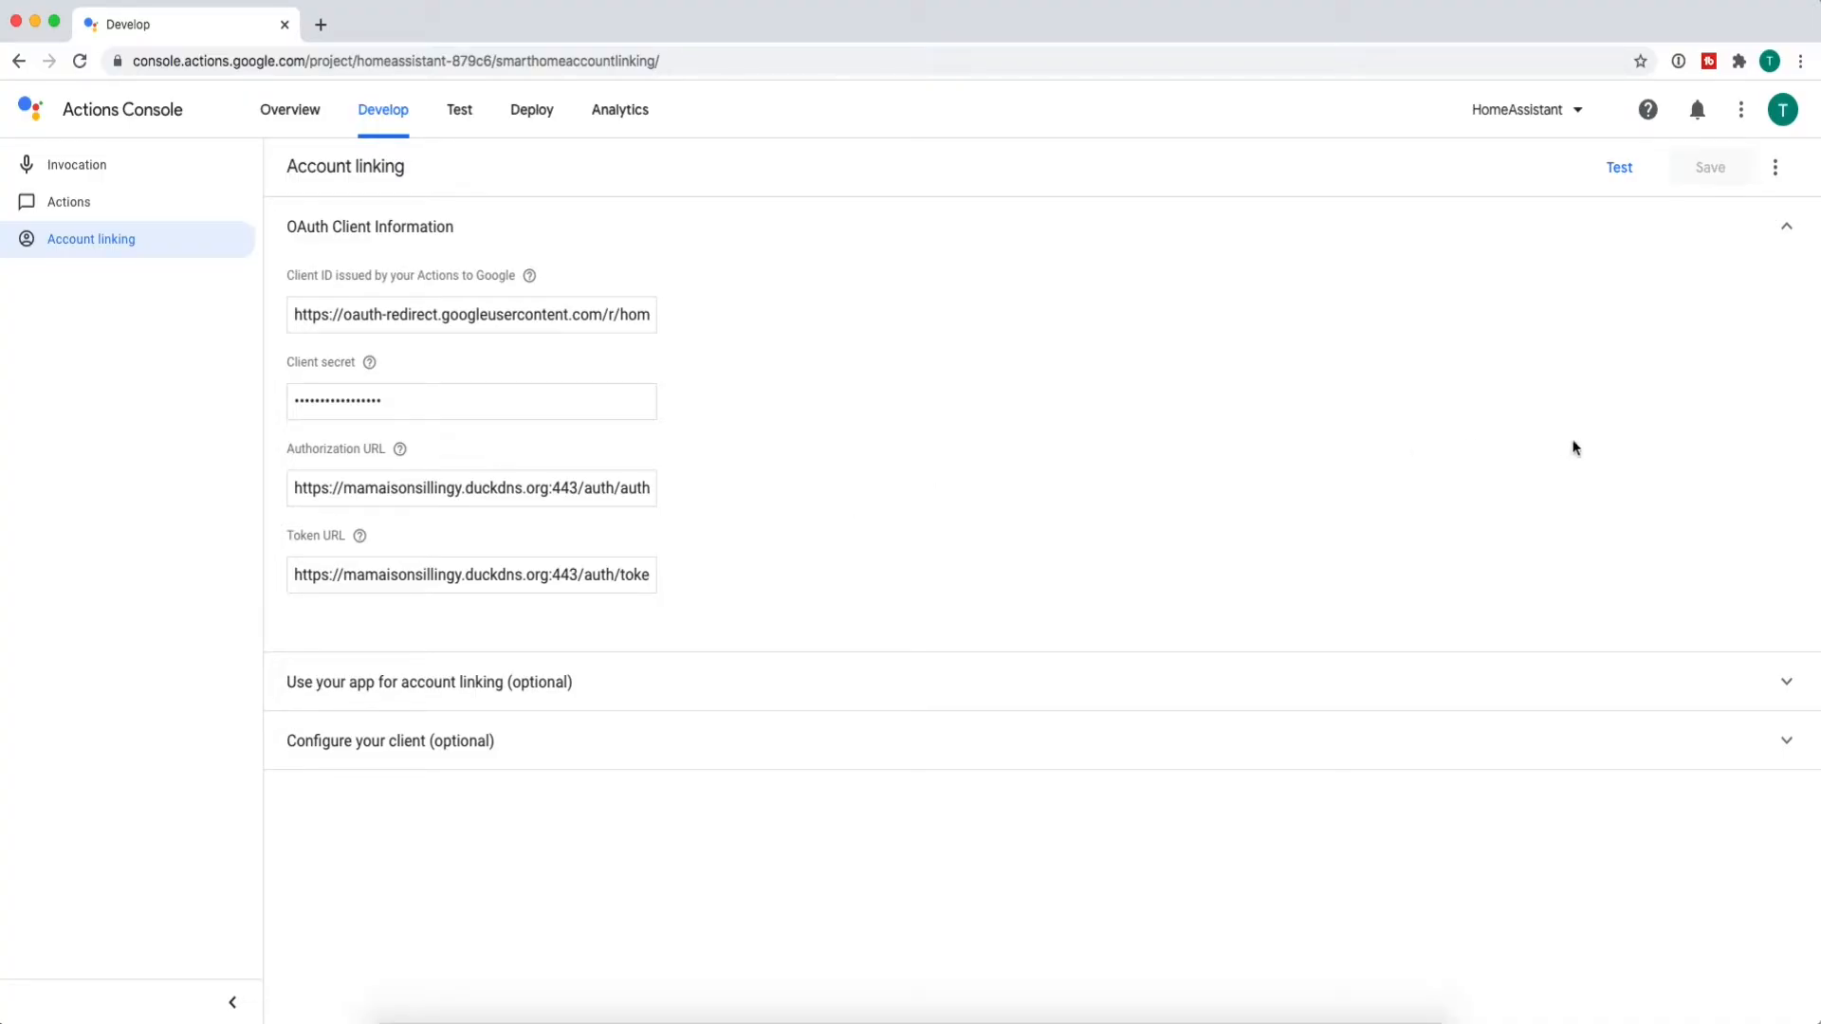
{"action": "left_click", "coordinate": [1619, 168]}
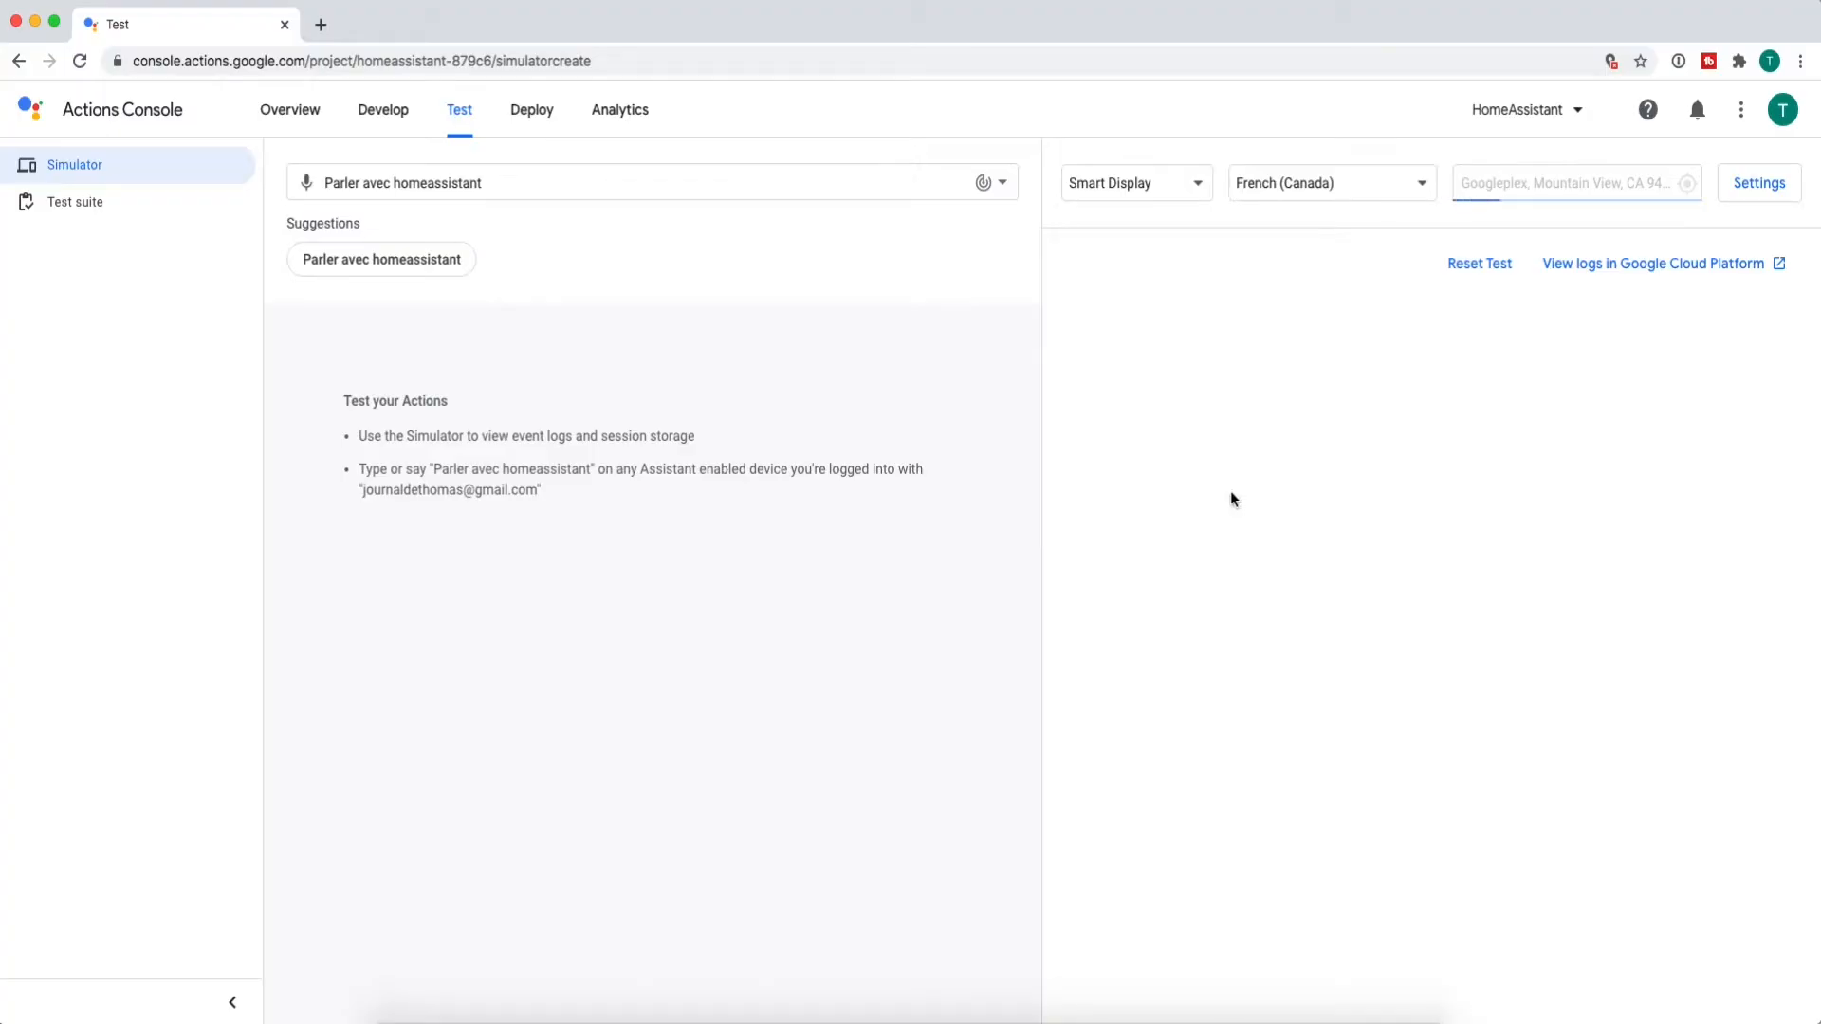
{"action": "left_click", "coordinate": [321, 24]}
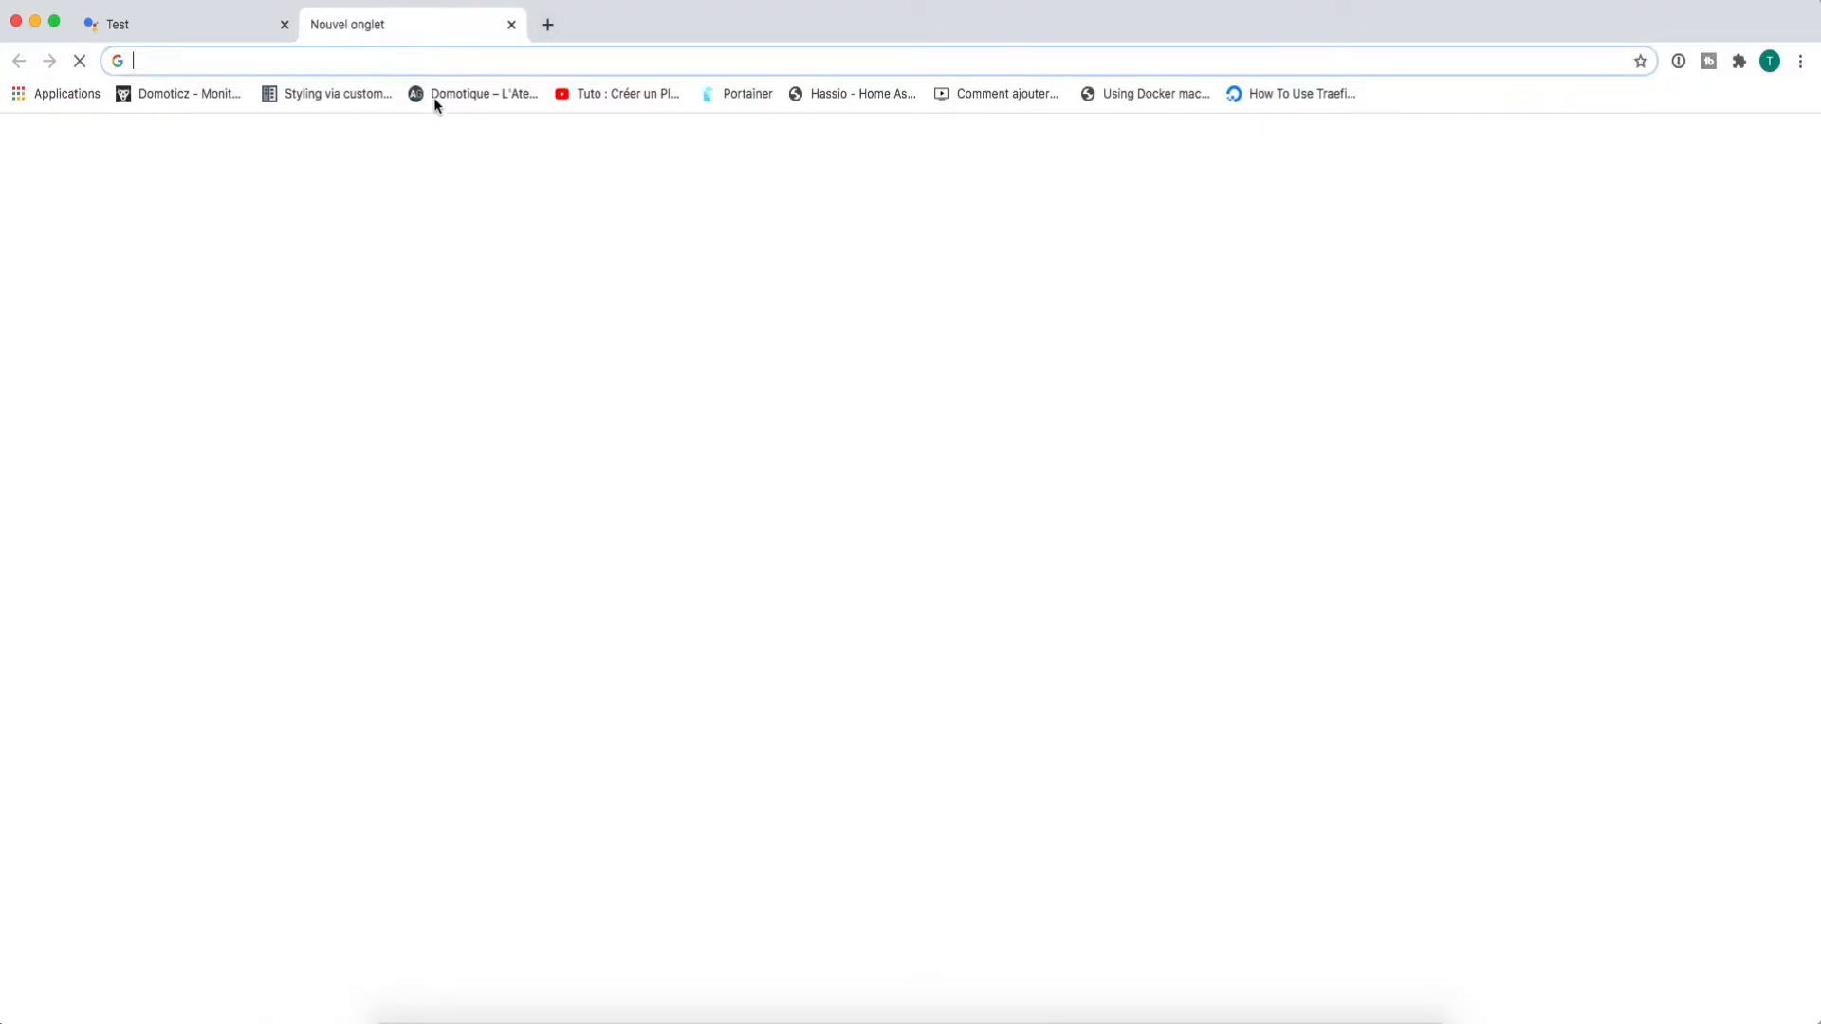
{"action": "type", "text": "https://console.cloud.google.com/apis"}
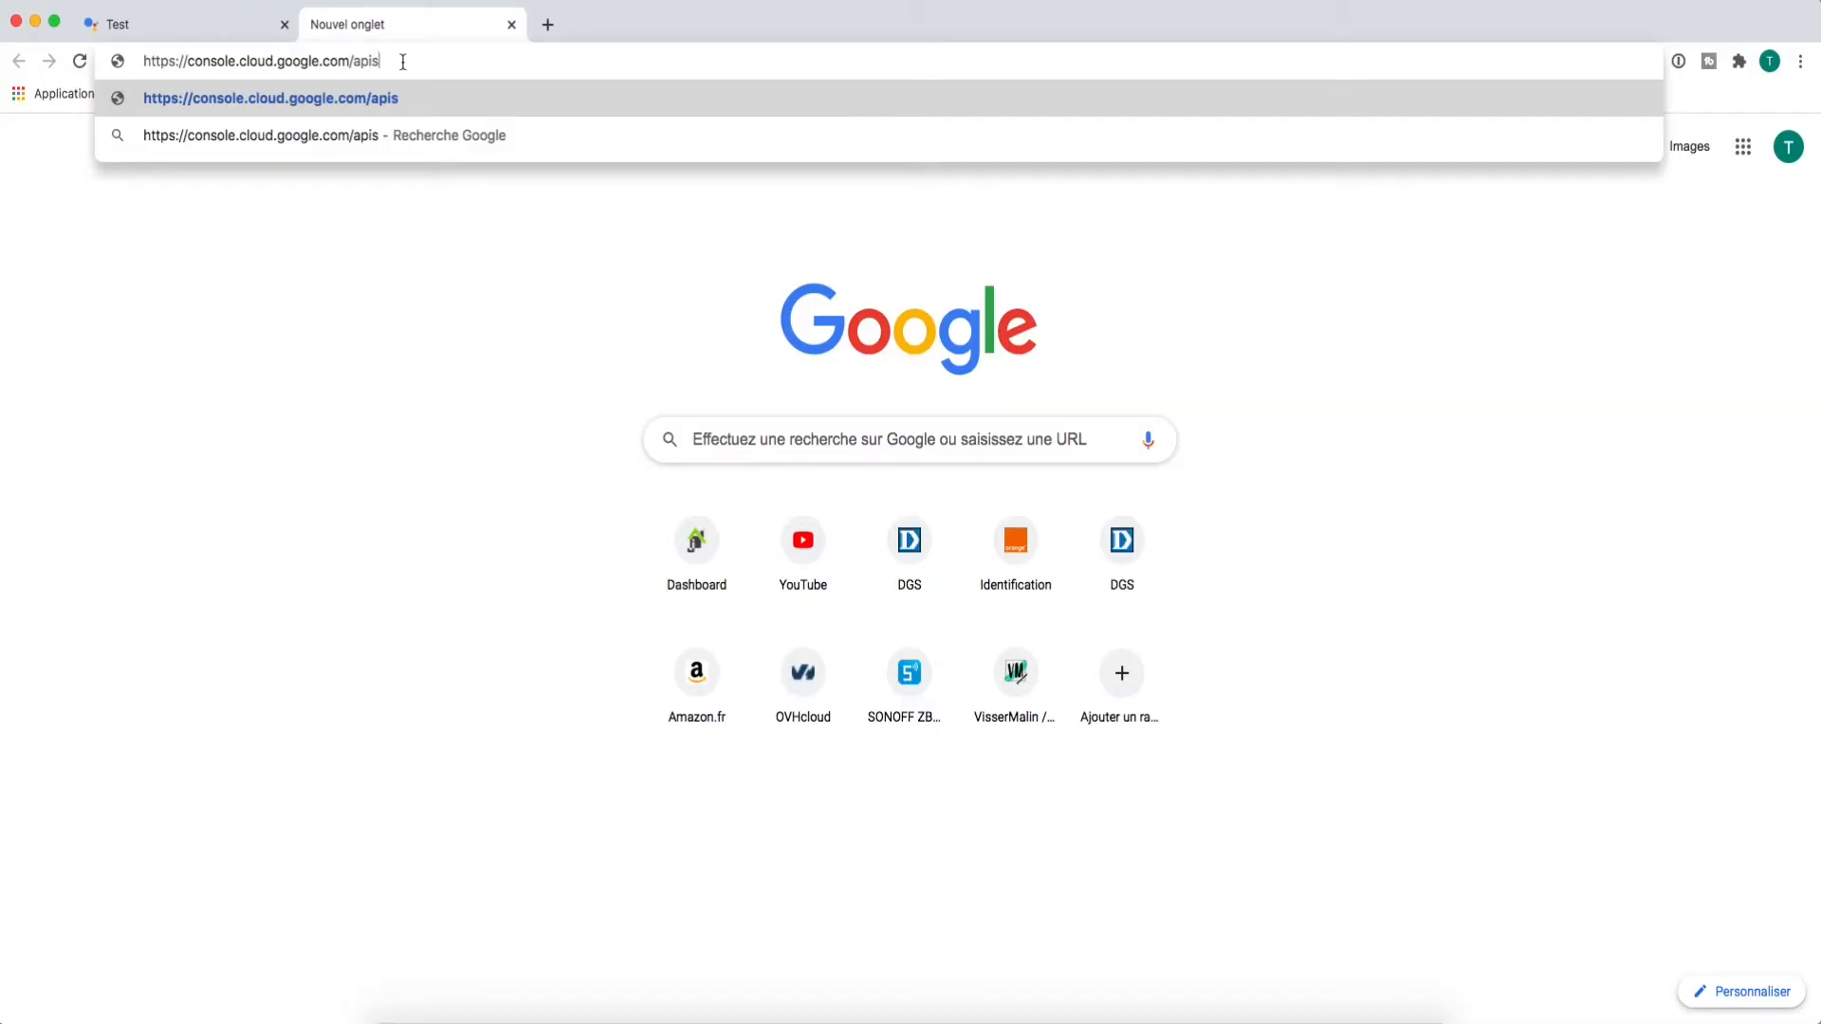
{"action": "key", "text": "Return"}
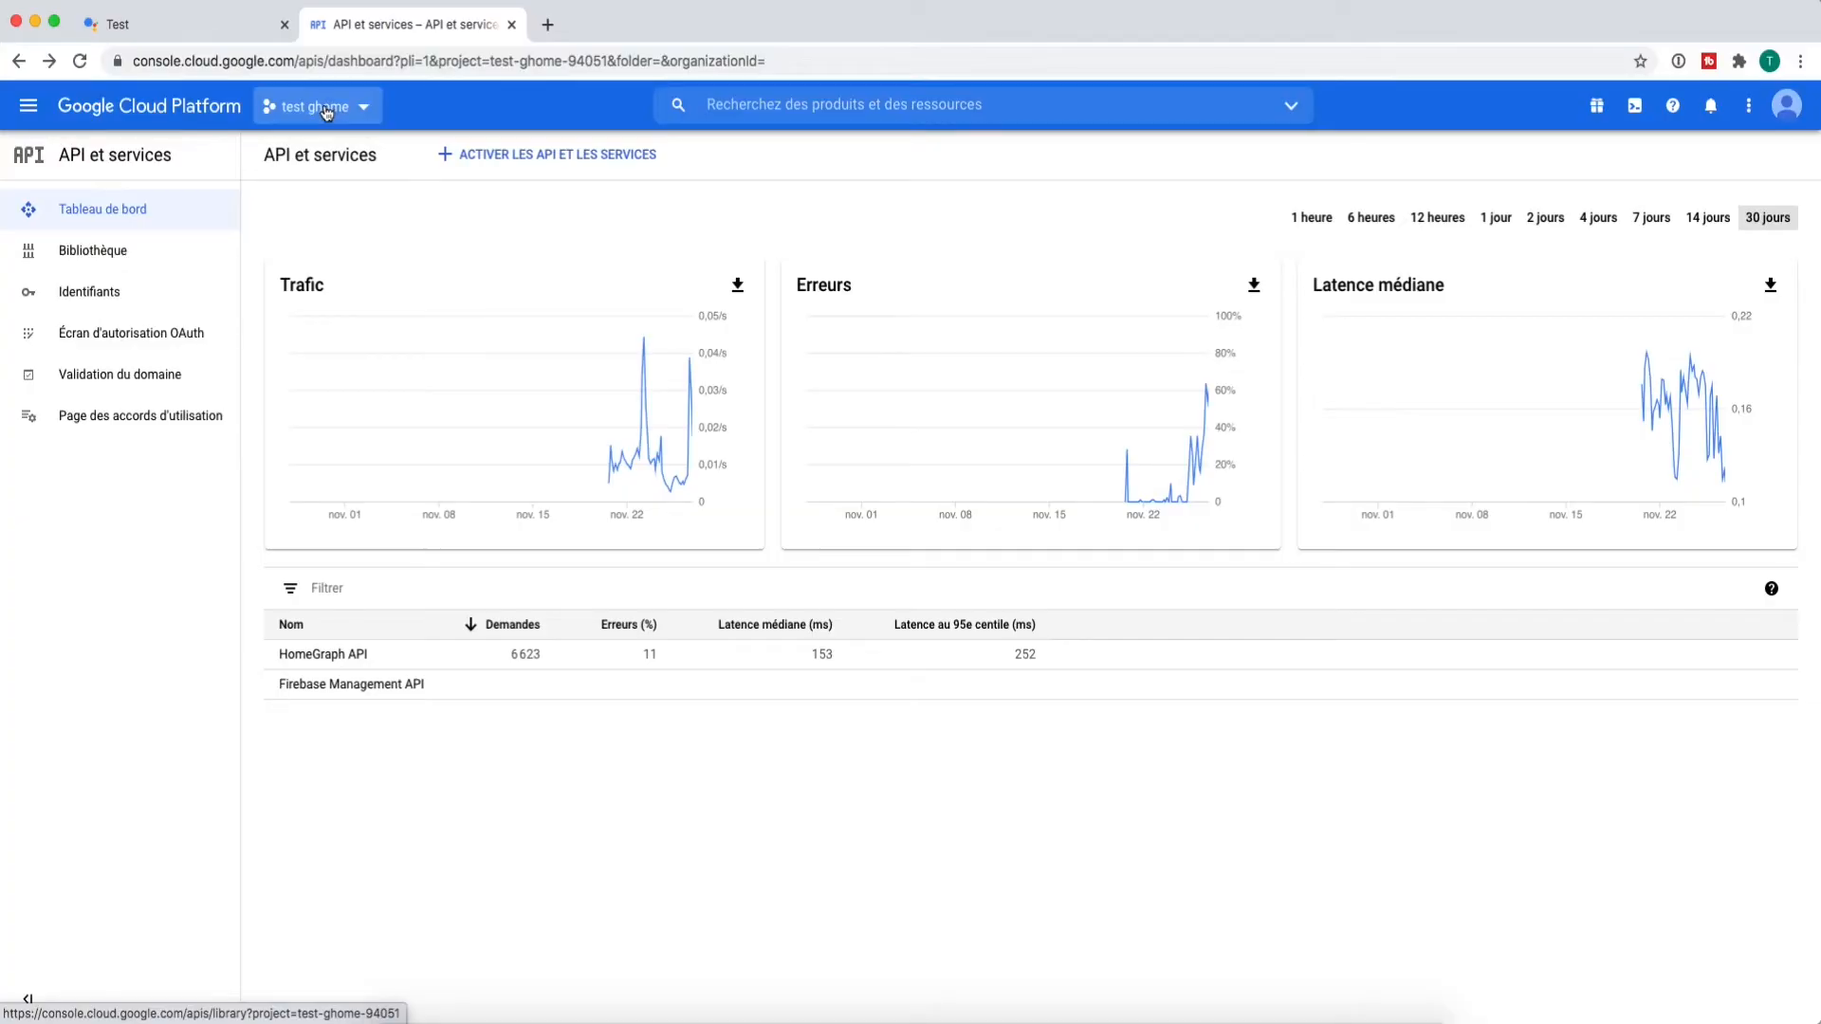
- Switch the Google Cloud console to the HomeAssistant project
{"action": "left_click", "coordinate": [361, 110]}
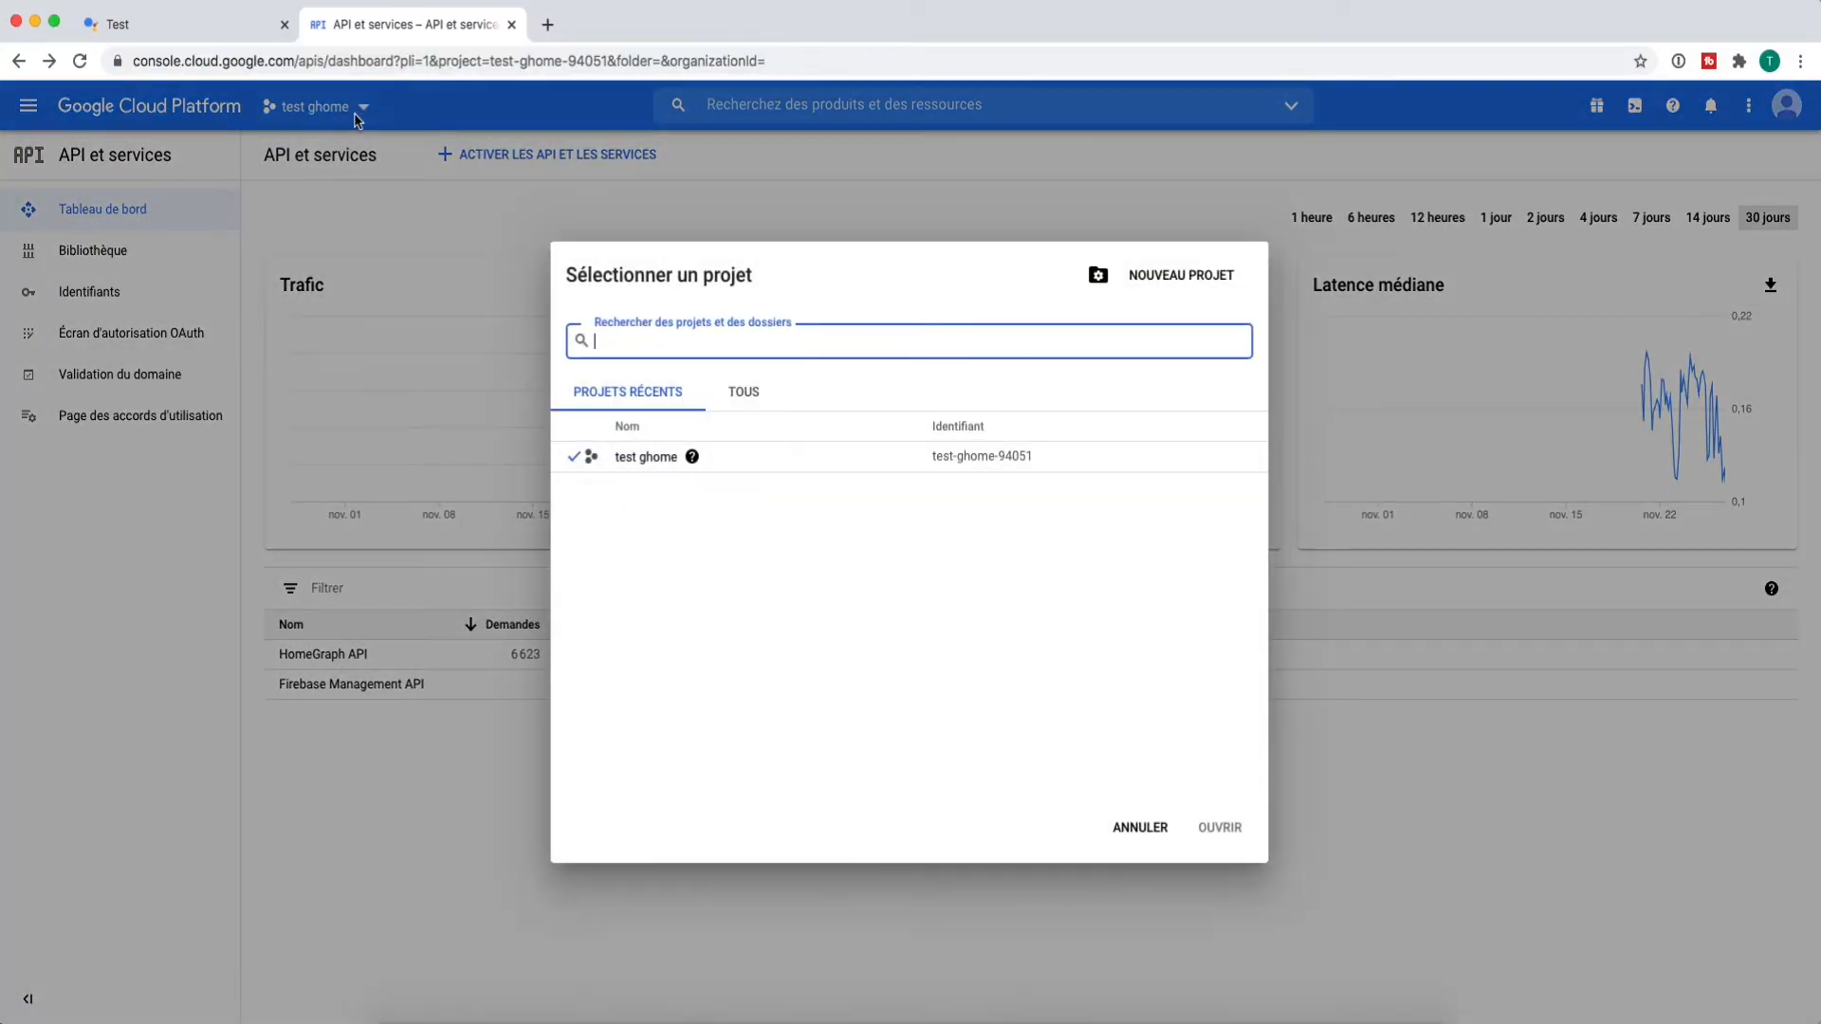
{"action": "left_click", "coordinate": [746, 394]}
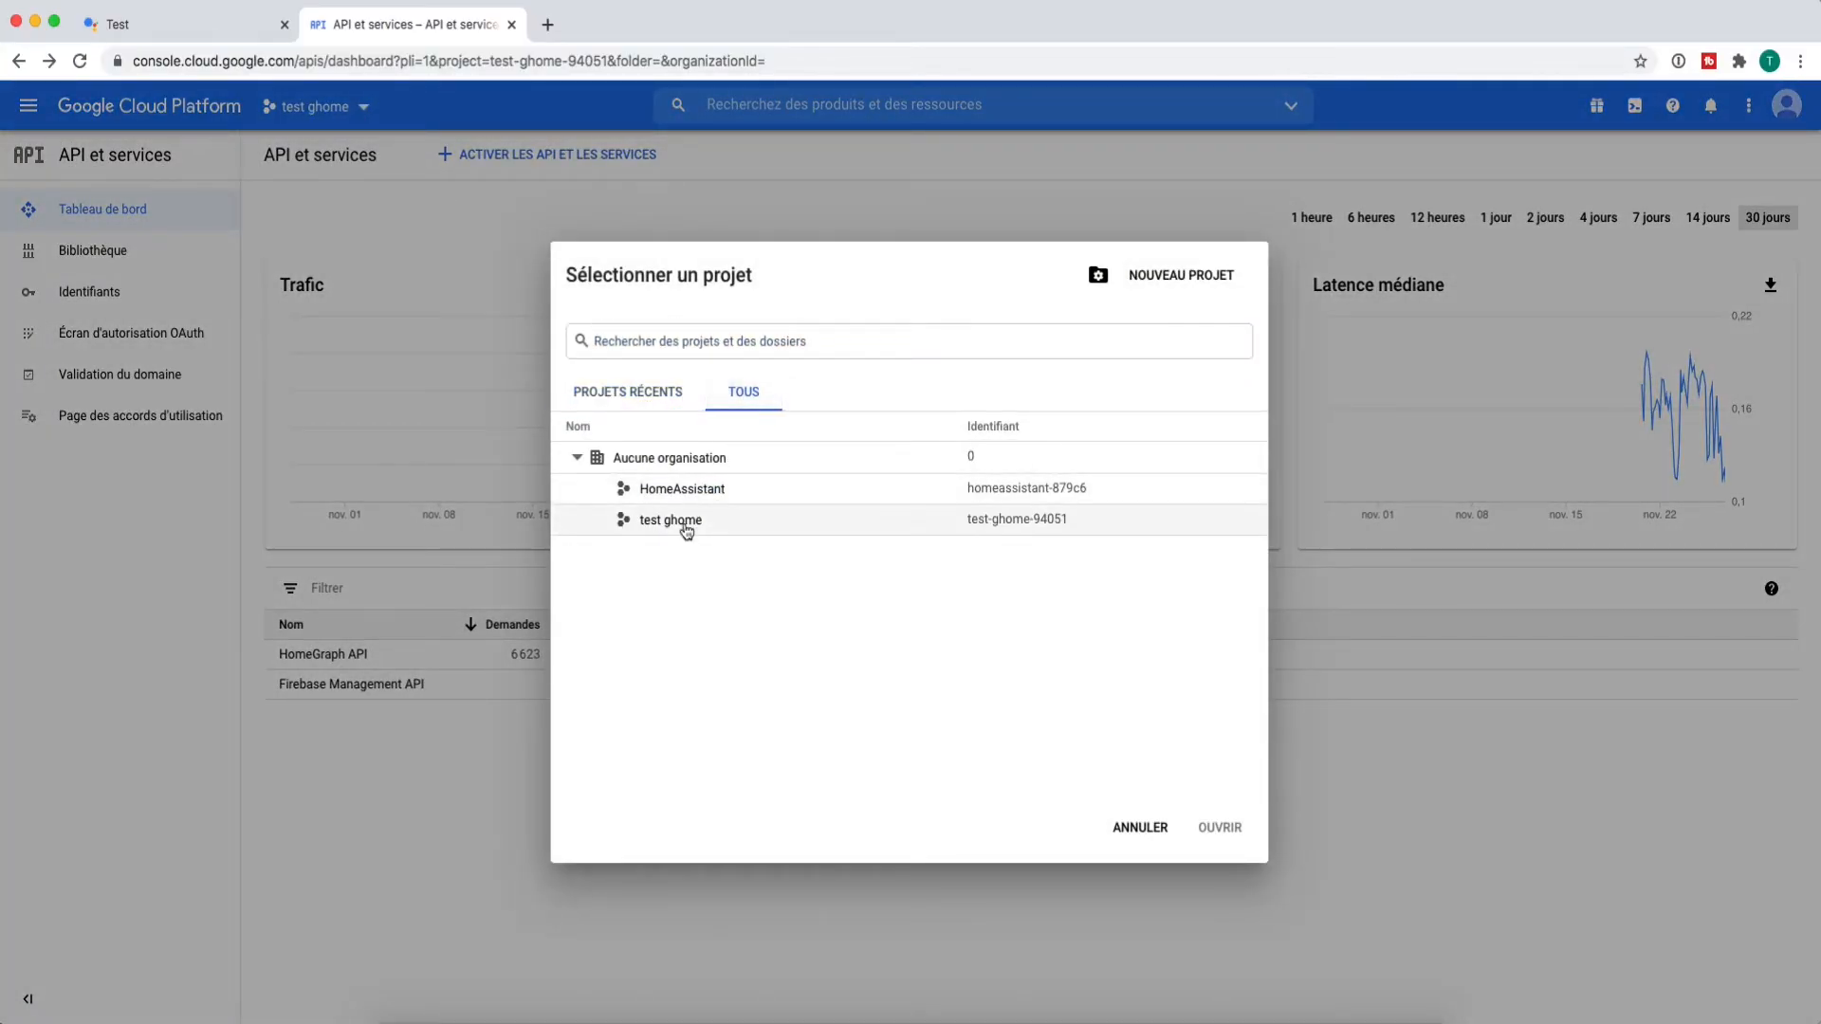
{"action": "left_click", "coordinate": [693, 490]}
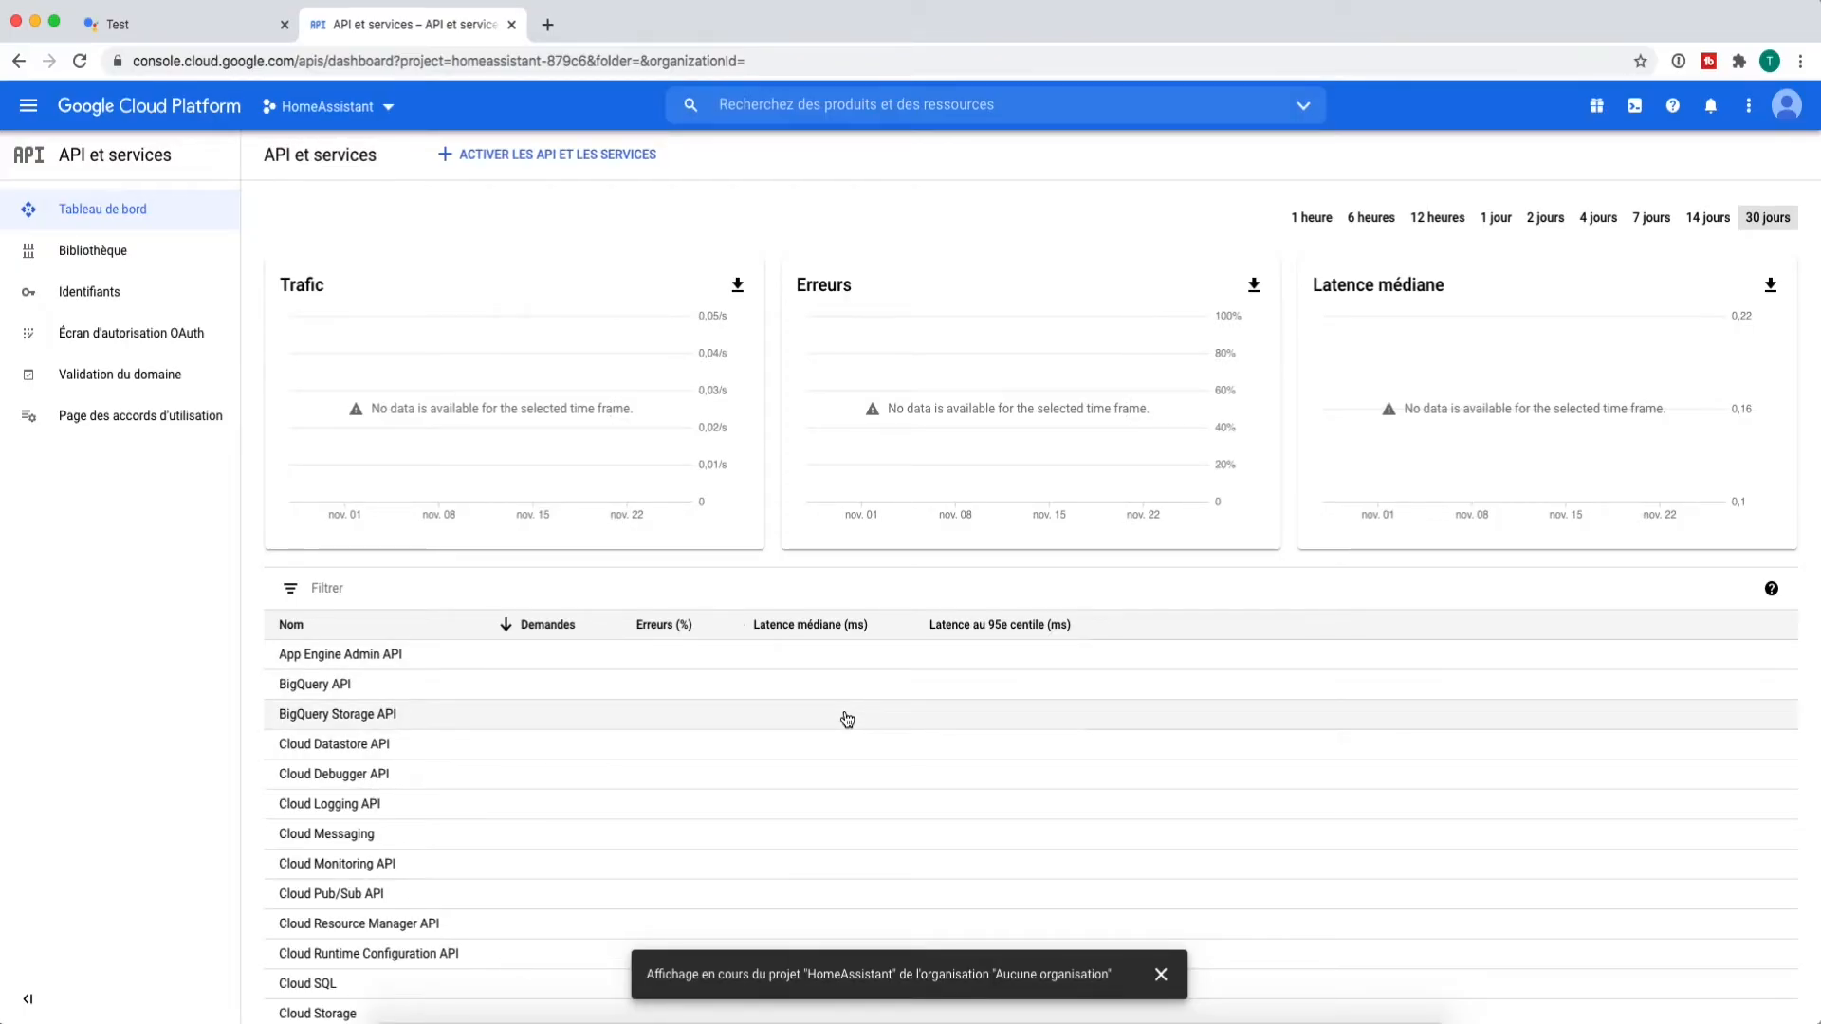
- On the Identifiants page, create credentials of type Compte de service and focus the name field
{"action": "left_click", "coordinate": [131, 311]}
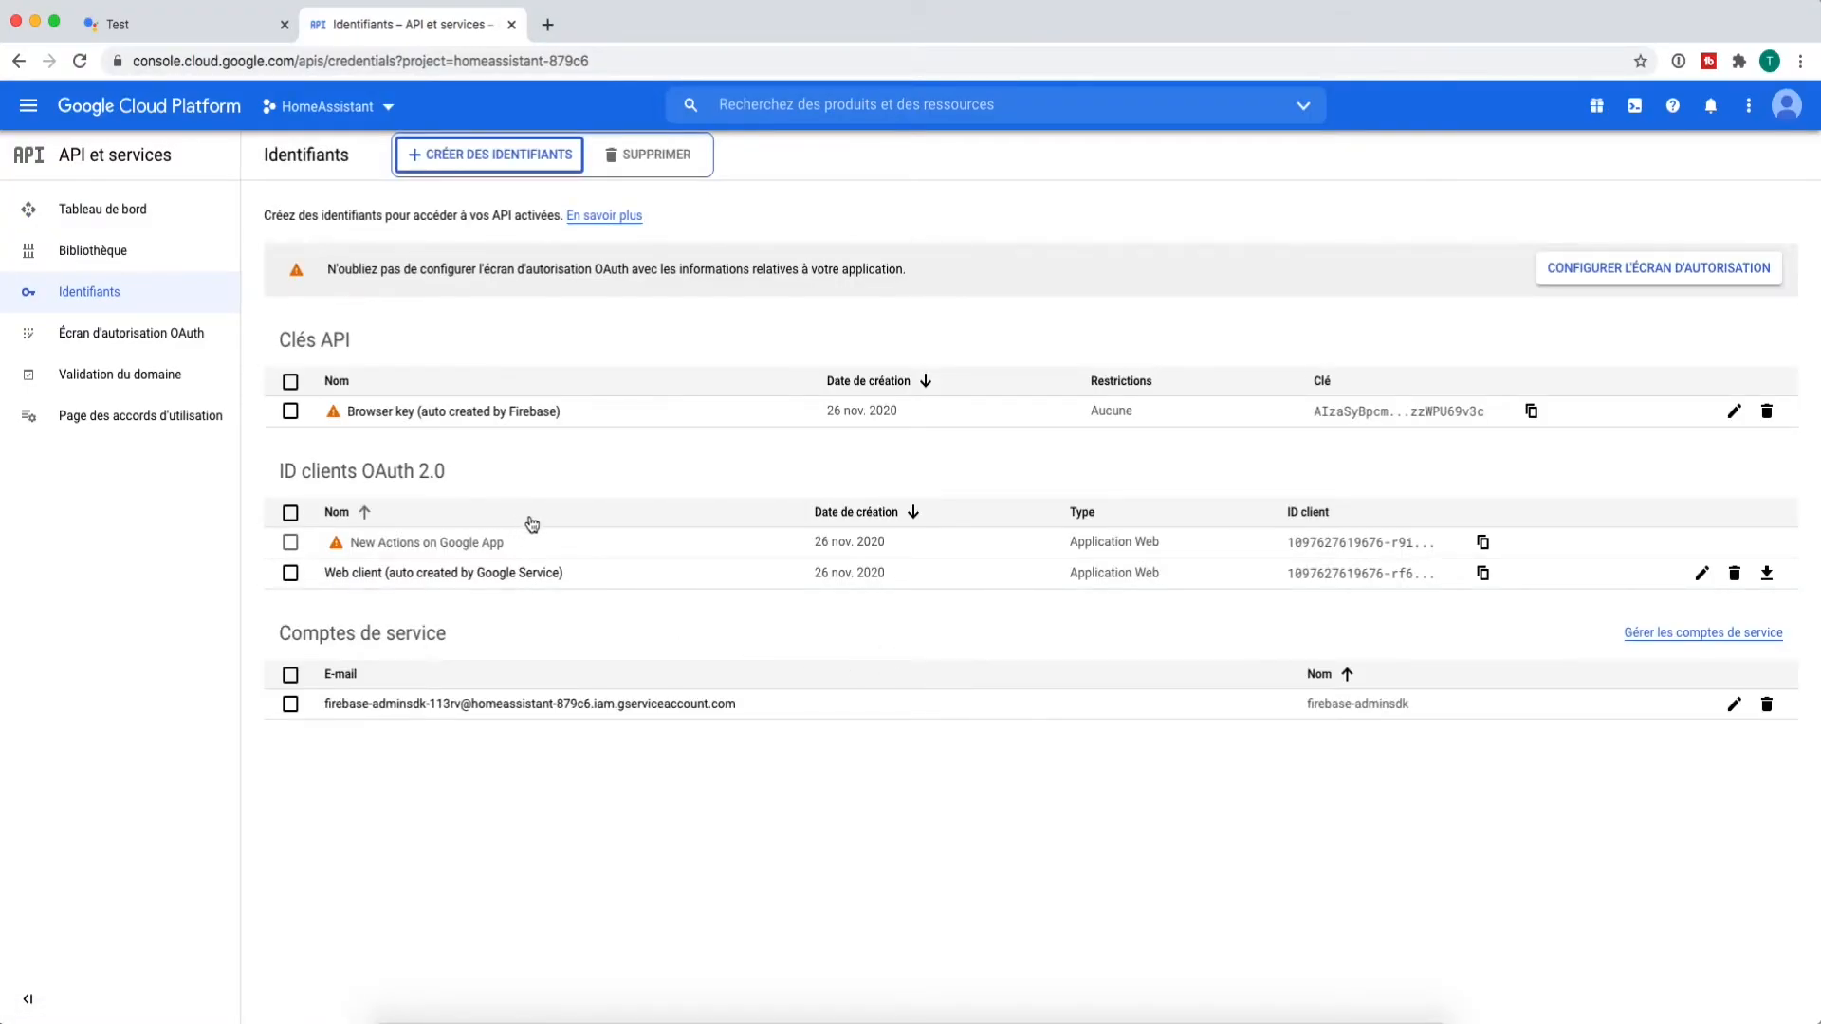
{"action": "left_click", "coordinate": [472, 169]}
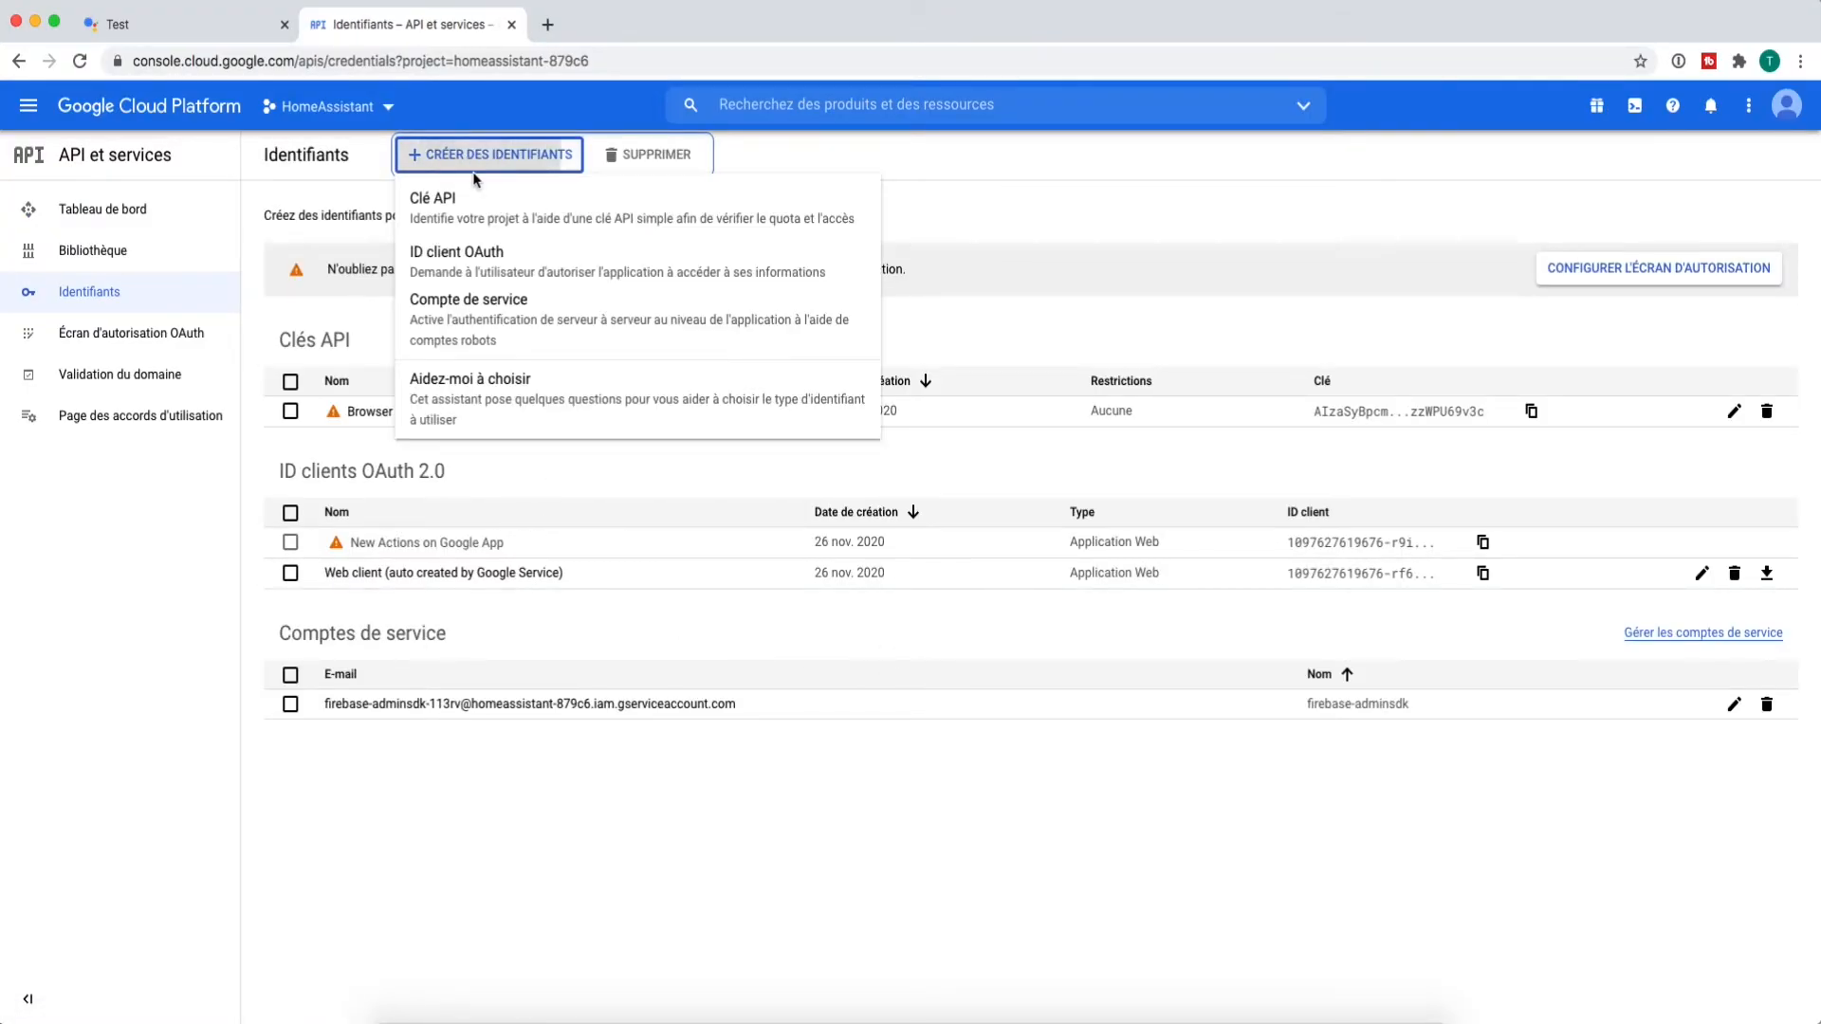
{"action": "left_click", "coordinate": [491, 318]}
{"action": "left_click", "coordinate": [597, 270]}
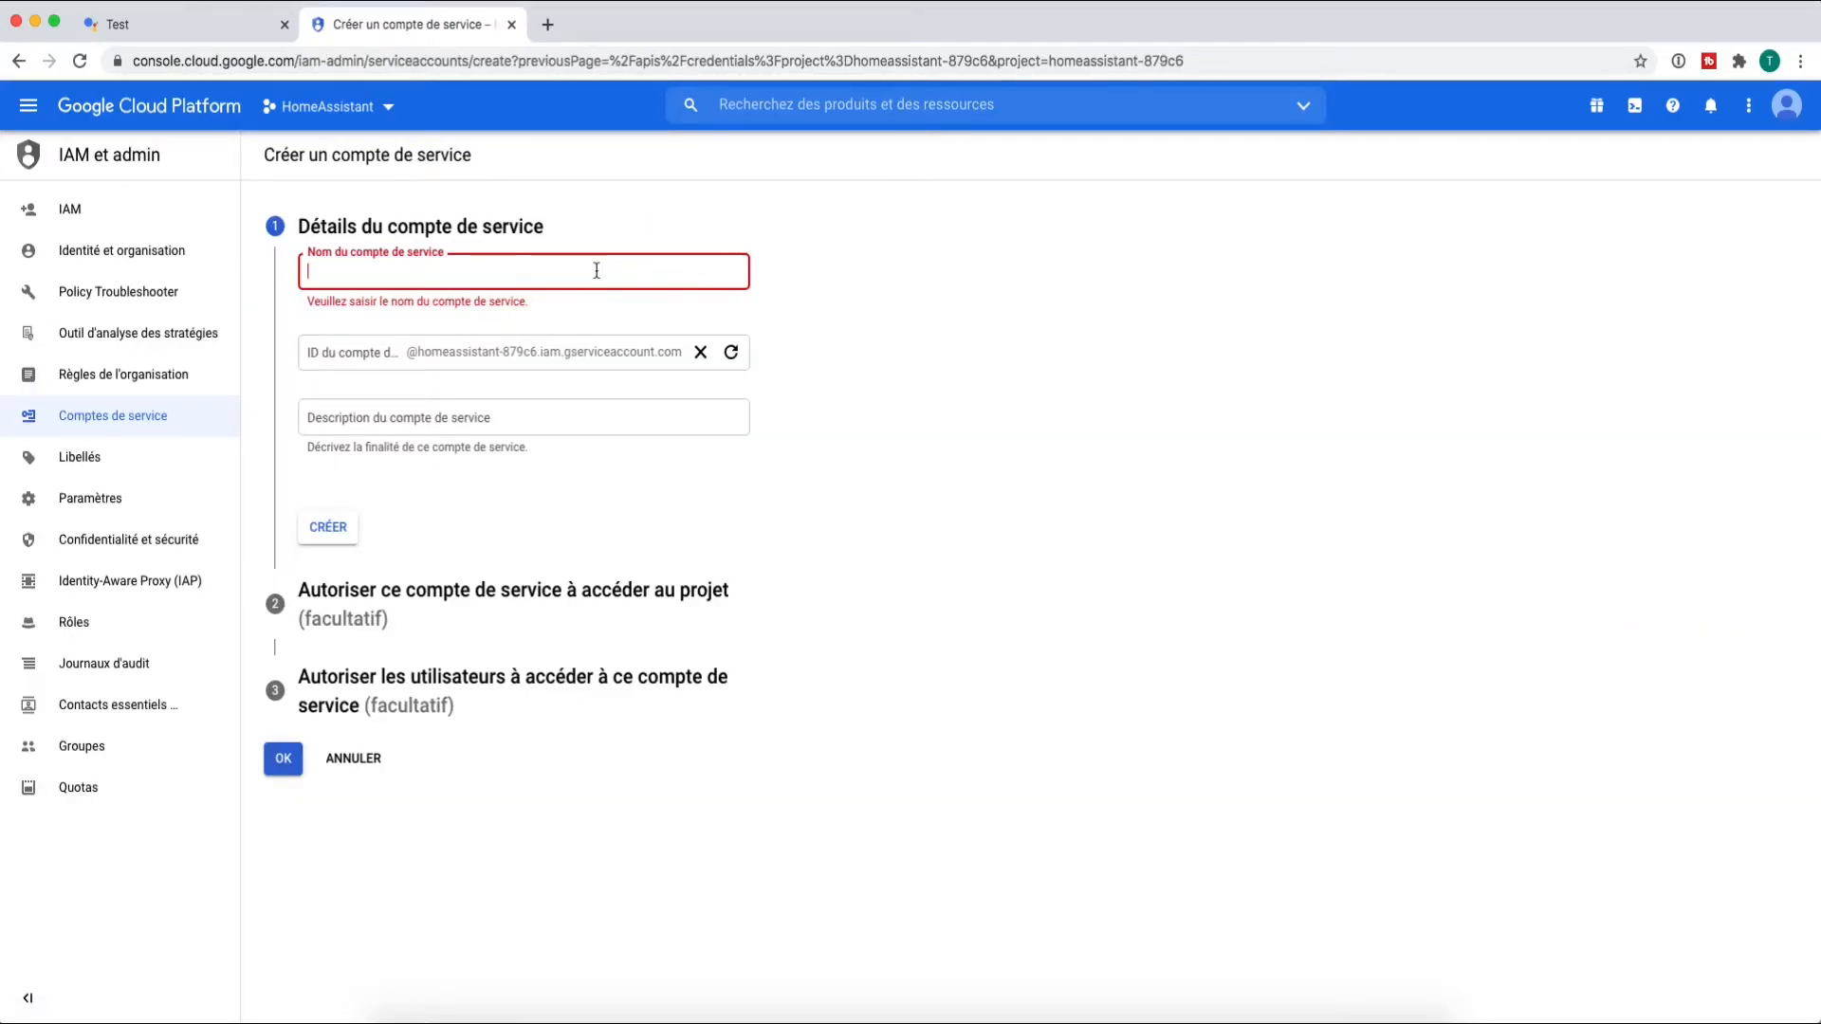
- Name the new service account HomeAssistant and create it
{"action": "type", "text": "HomeAssistant"}
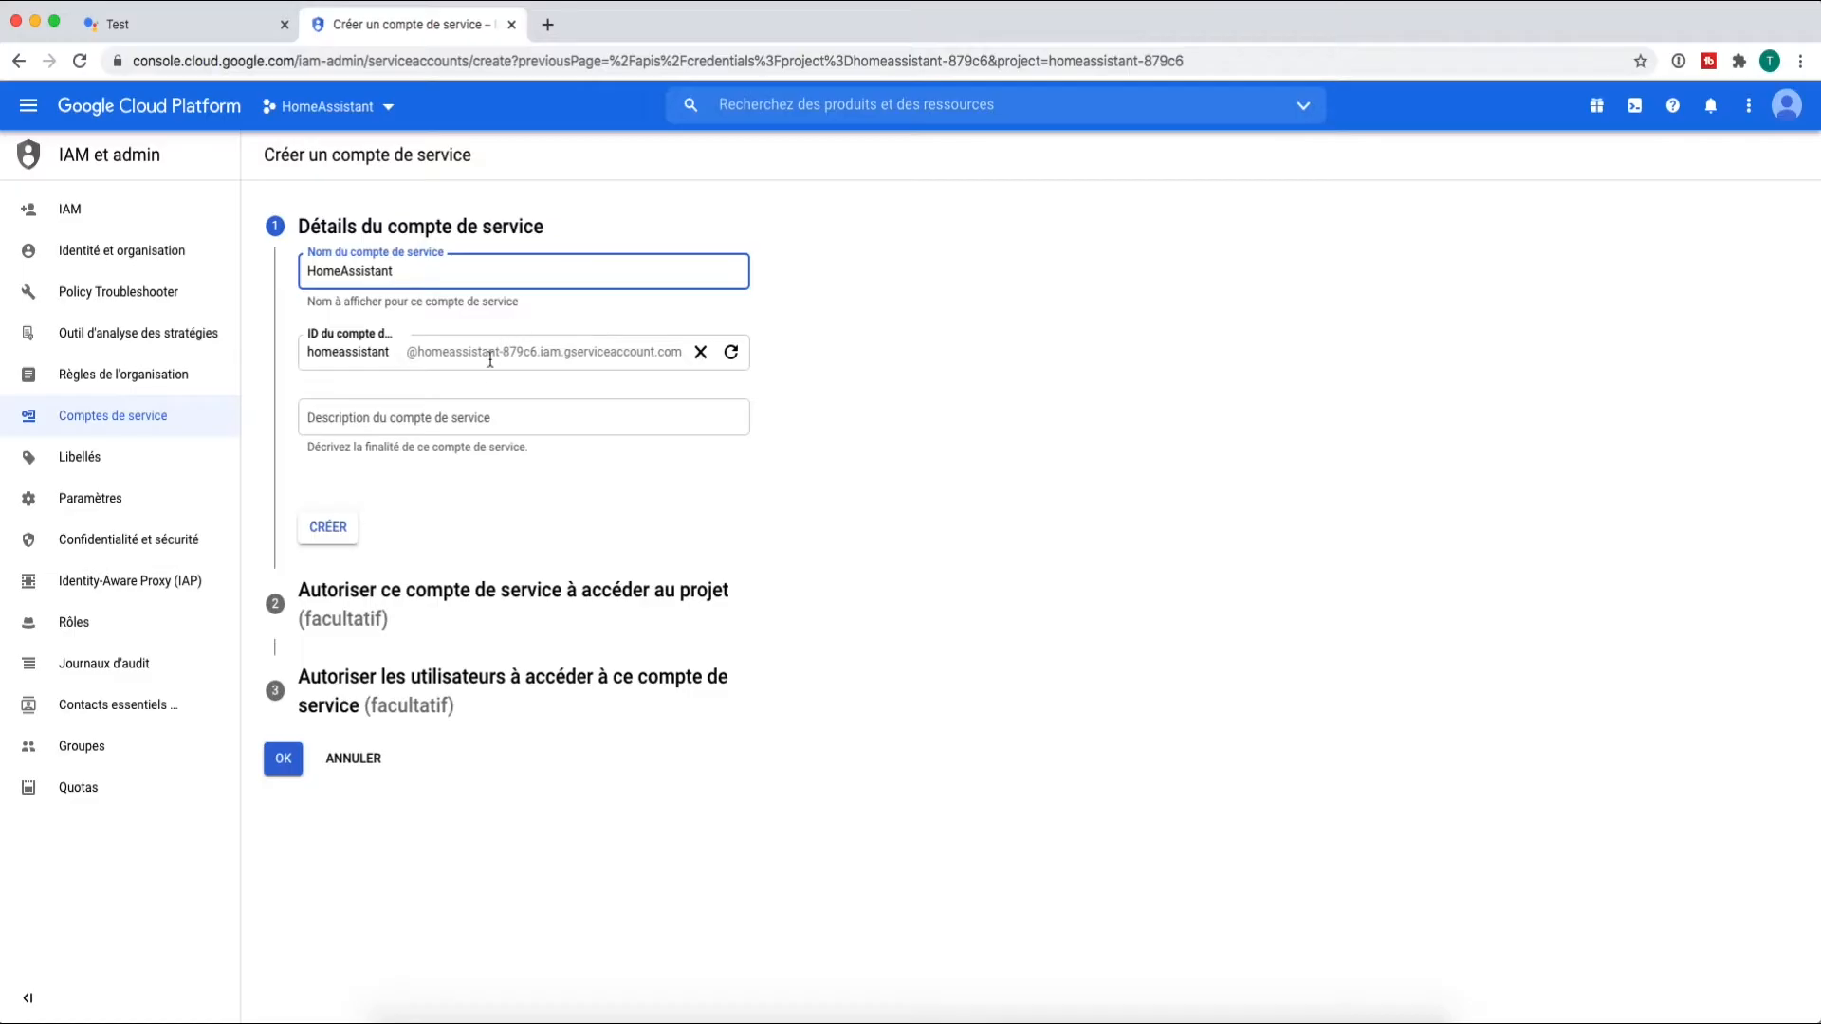
{"action": "left_click", "coordinate": [474, 422]}
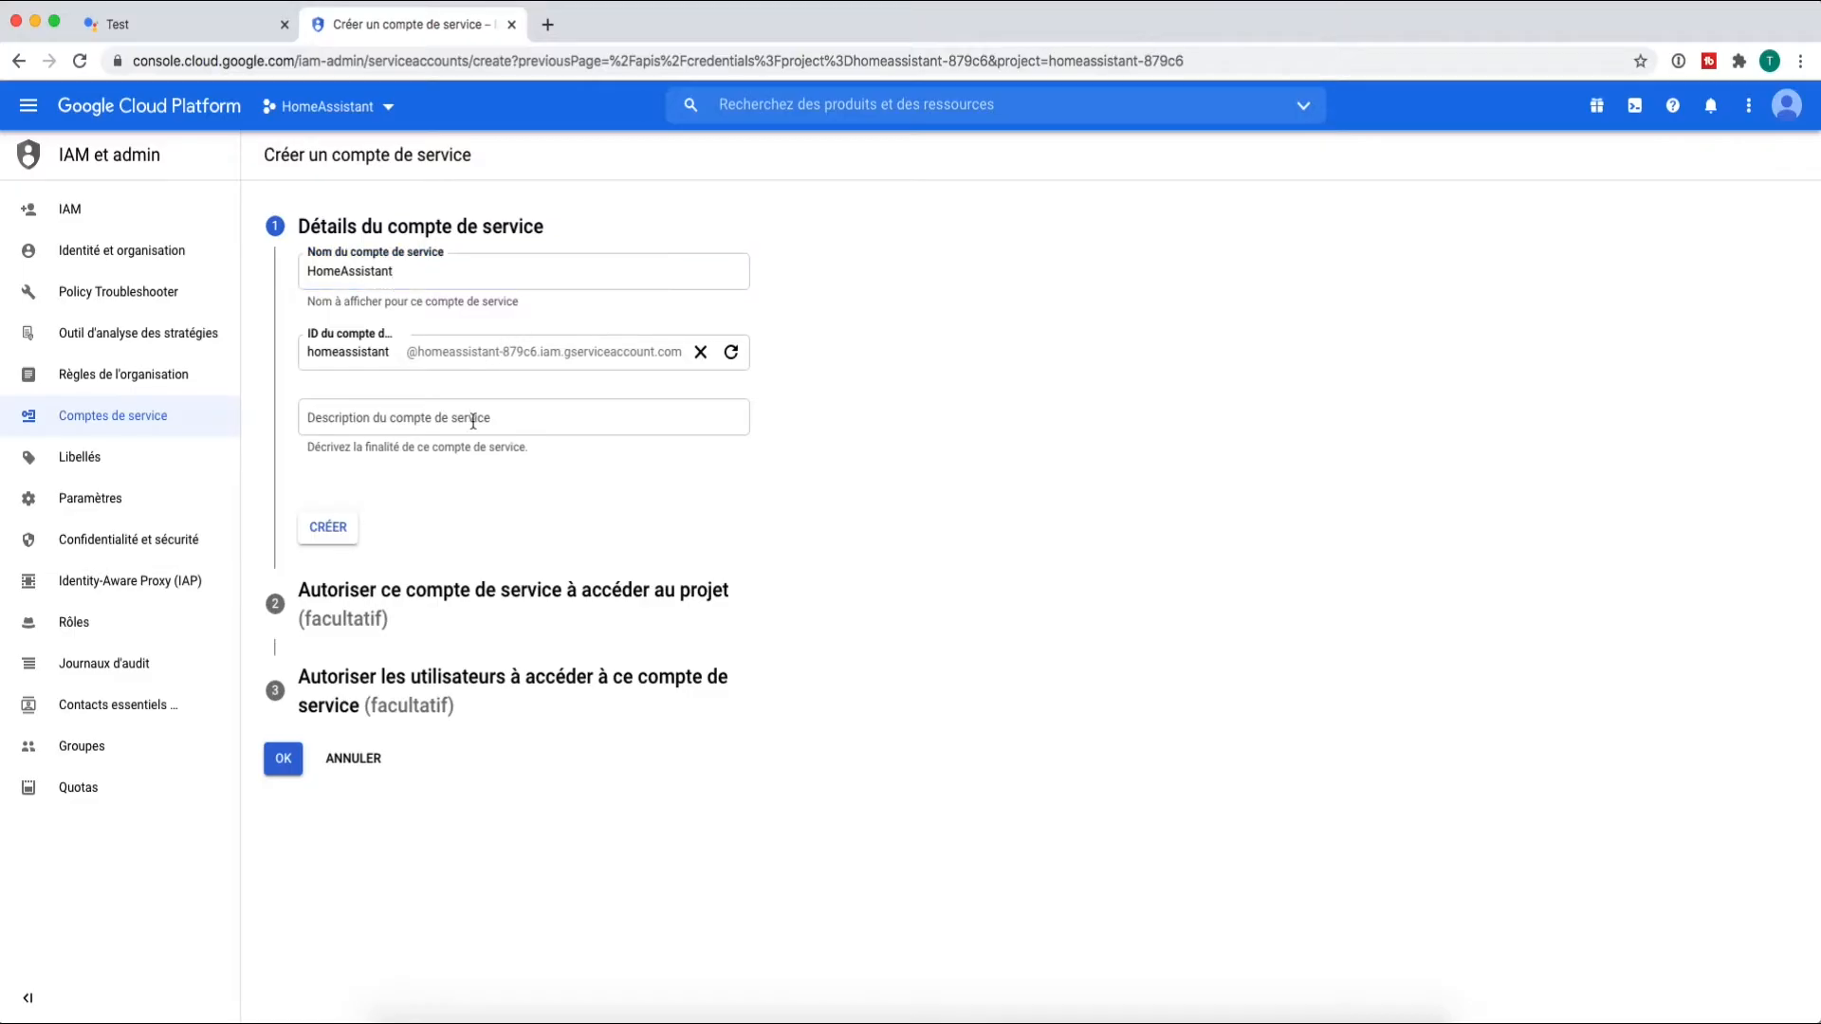
{"action": "left_click", "coordinate": [337, 537]}
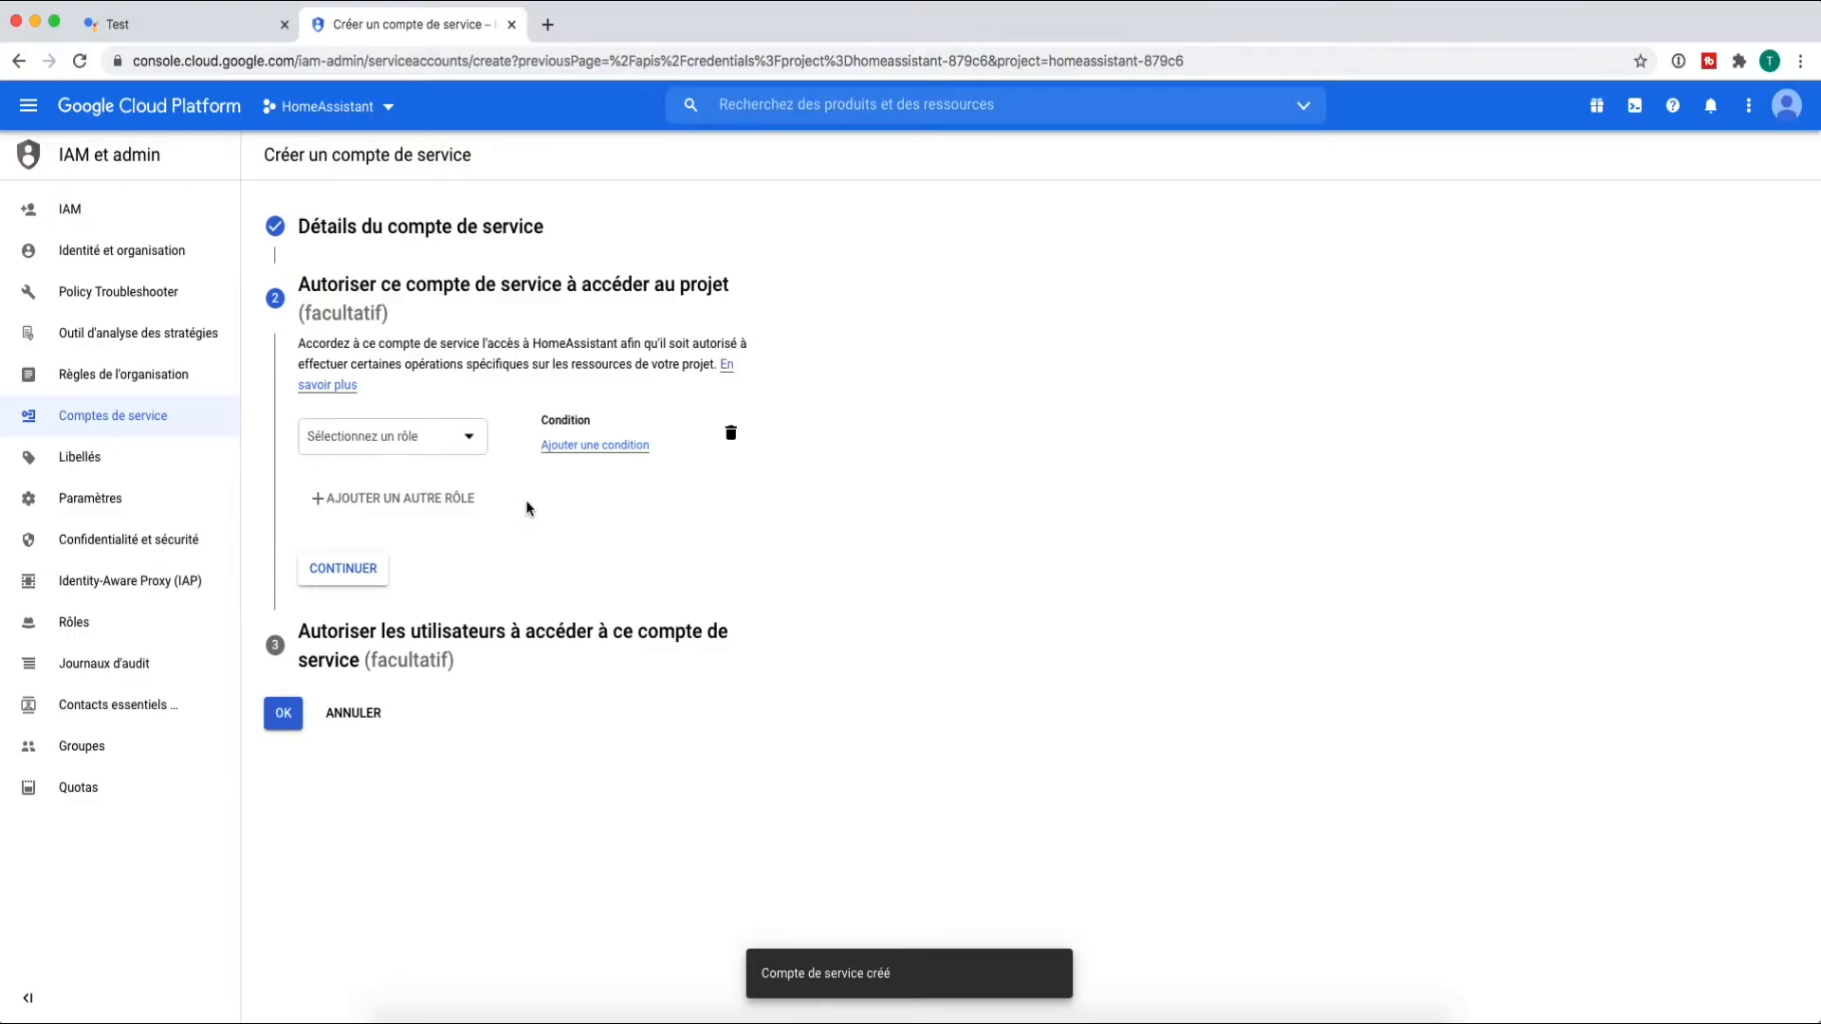
- Grant it the Créateur de jetons du compte de service role and finish creating the account
{"action": "left_click", "coordinate": [469, 439]}
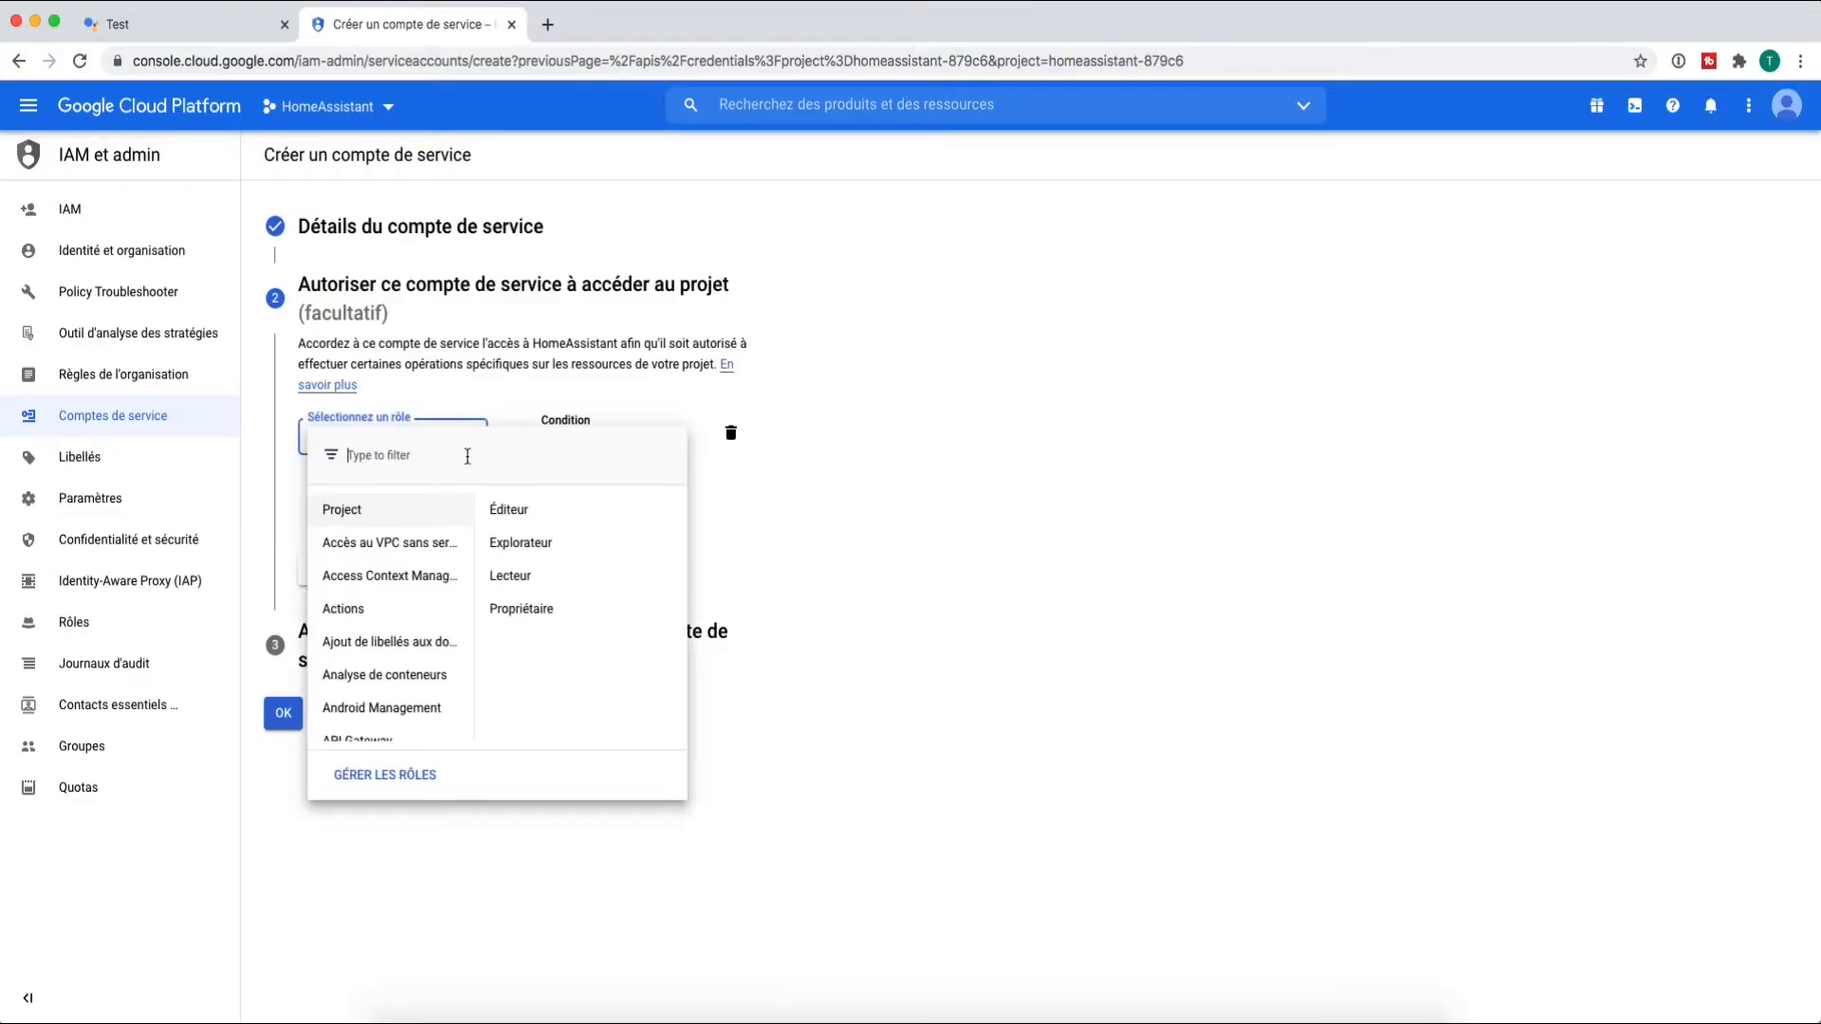
{"action": "scroll", "coordinate": [439, 674], "scroll_direction": "down", "scroll_amount": 5}
{"action": "scroll", "coordinate": [439, 672], "scroll_direction": "down", "scroll_amount": 15}
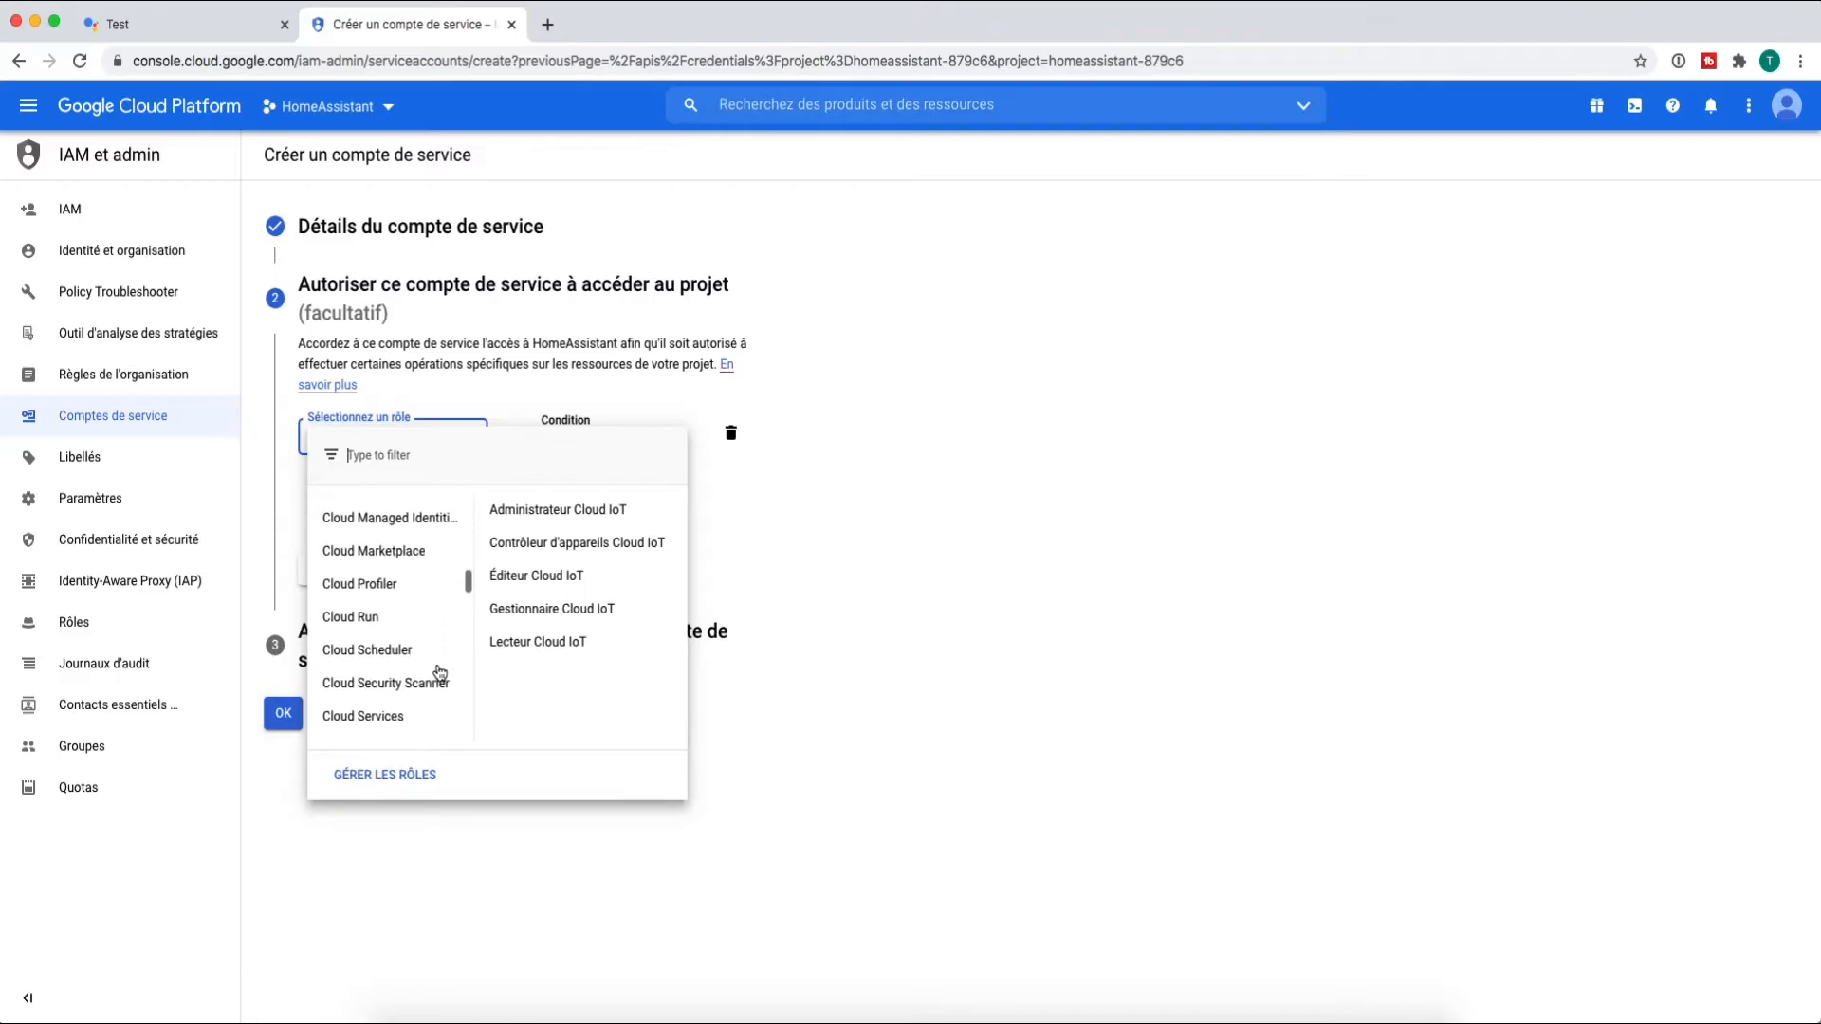
{"action": "scroll", "coordinate": [439, 672], "scroll_direction": "down", "scroll_amount": 20}
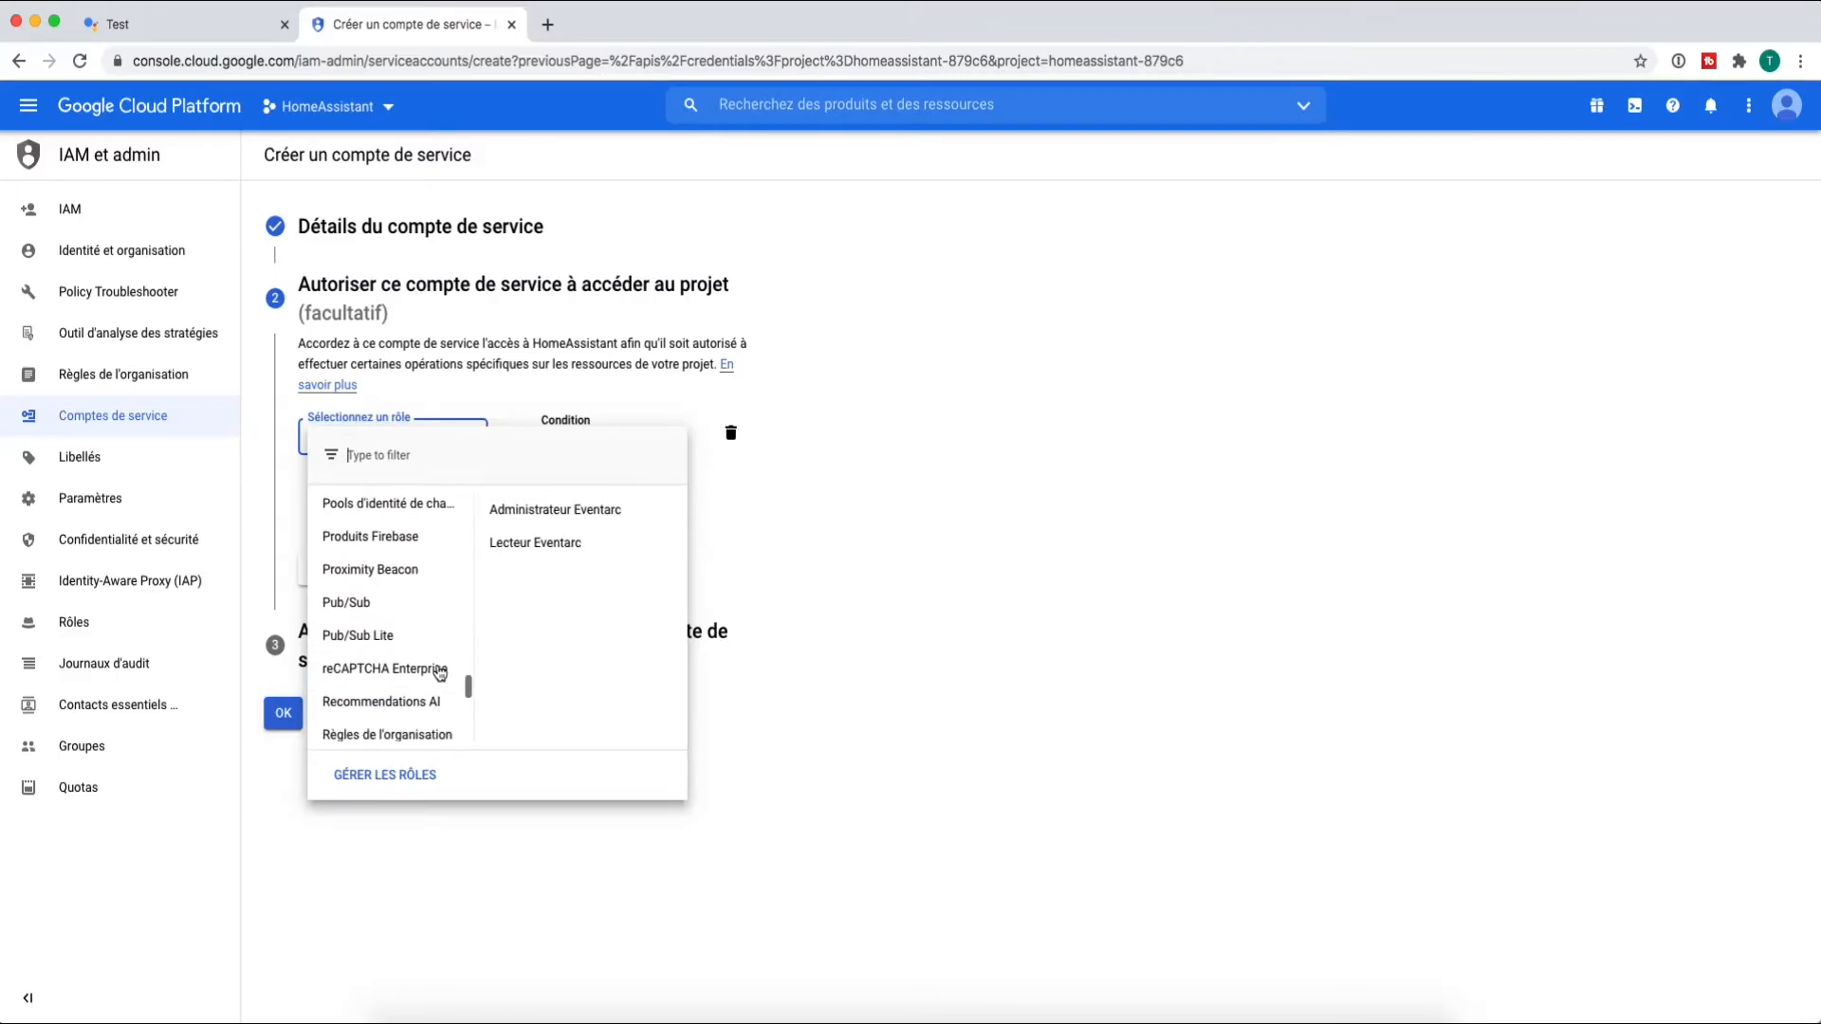
{"action": "mouse_move", "coordinate": [419, 592]}
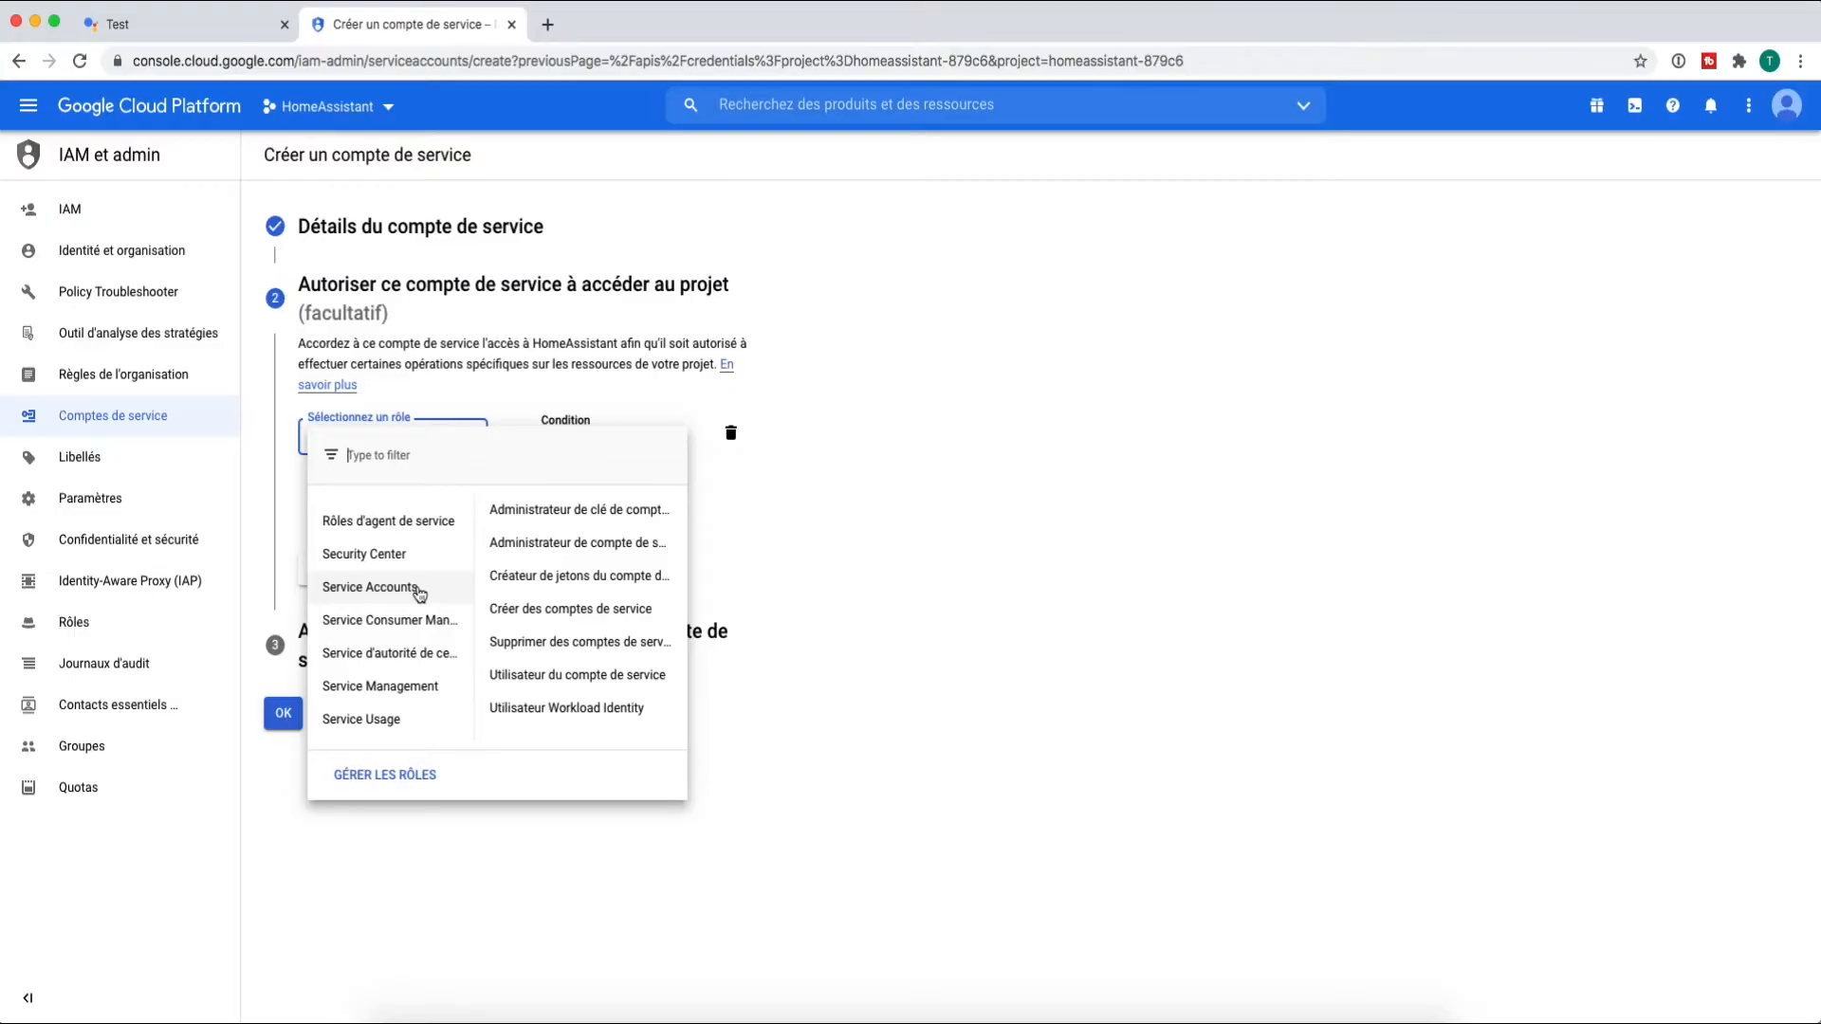
{"action": "mouse_move", "coordinate": [610, 579]}
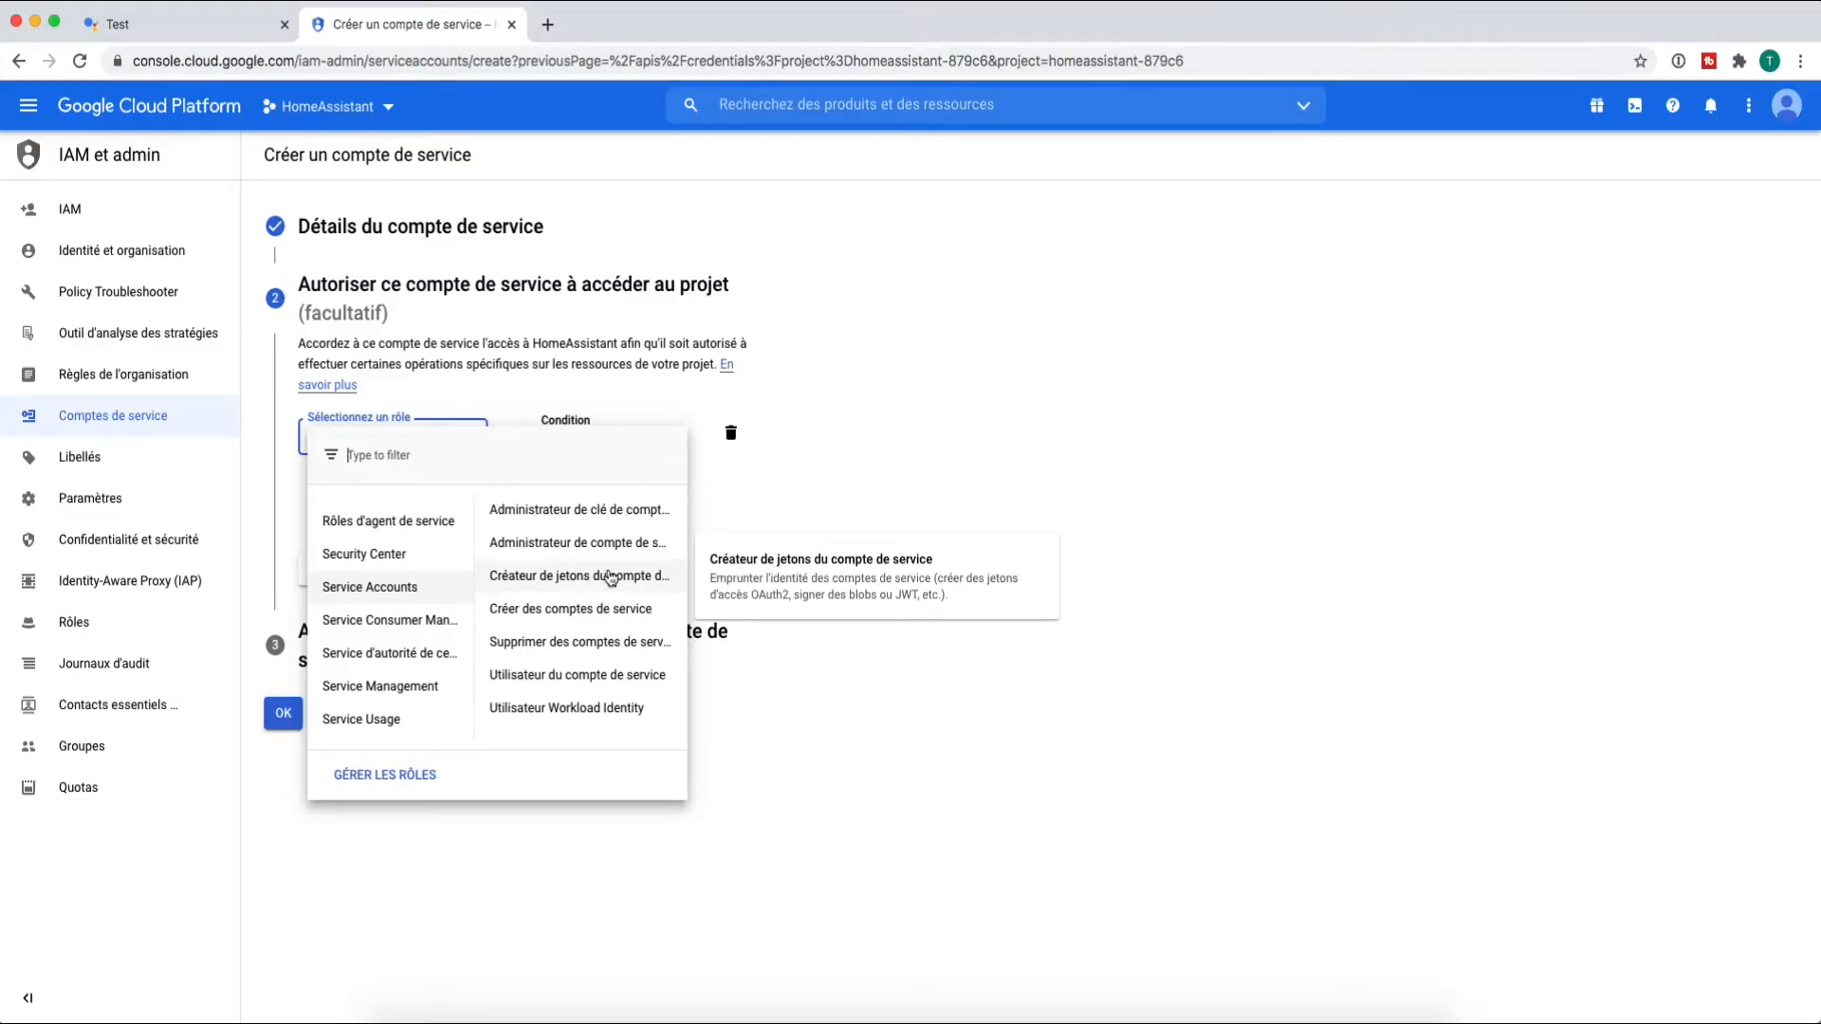
{"action": "left_click", "coordinate": [611, 578]}
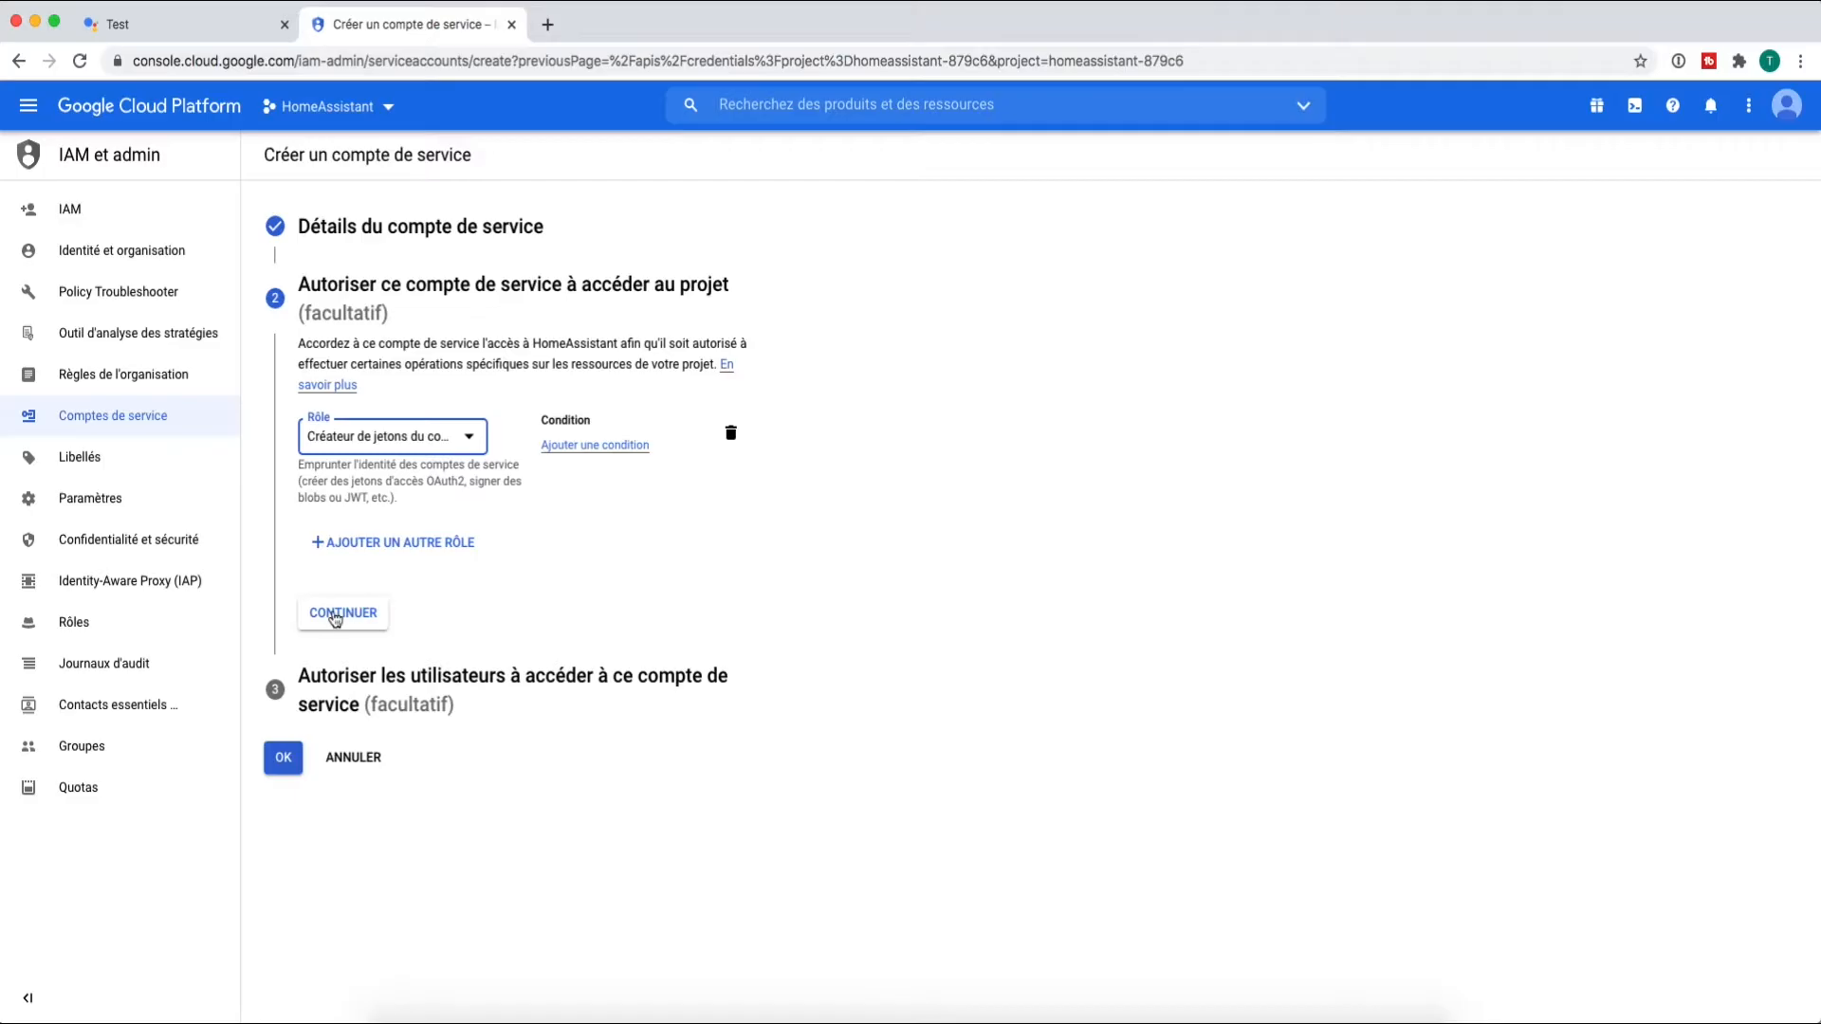
{"action": "left_click", "coordinate": [343, 613]}
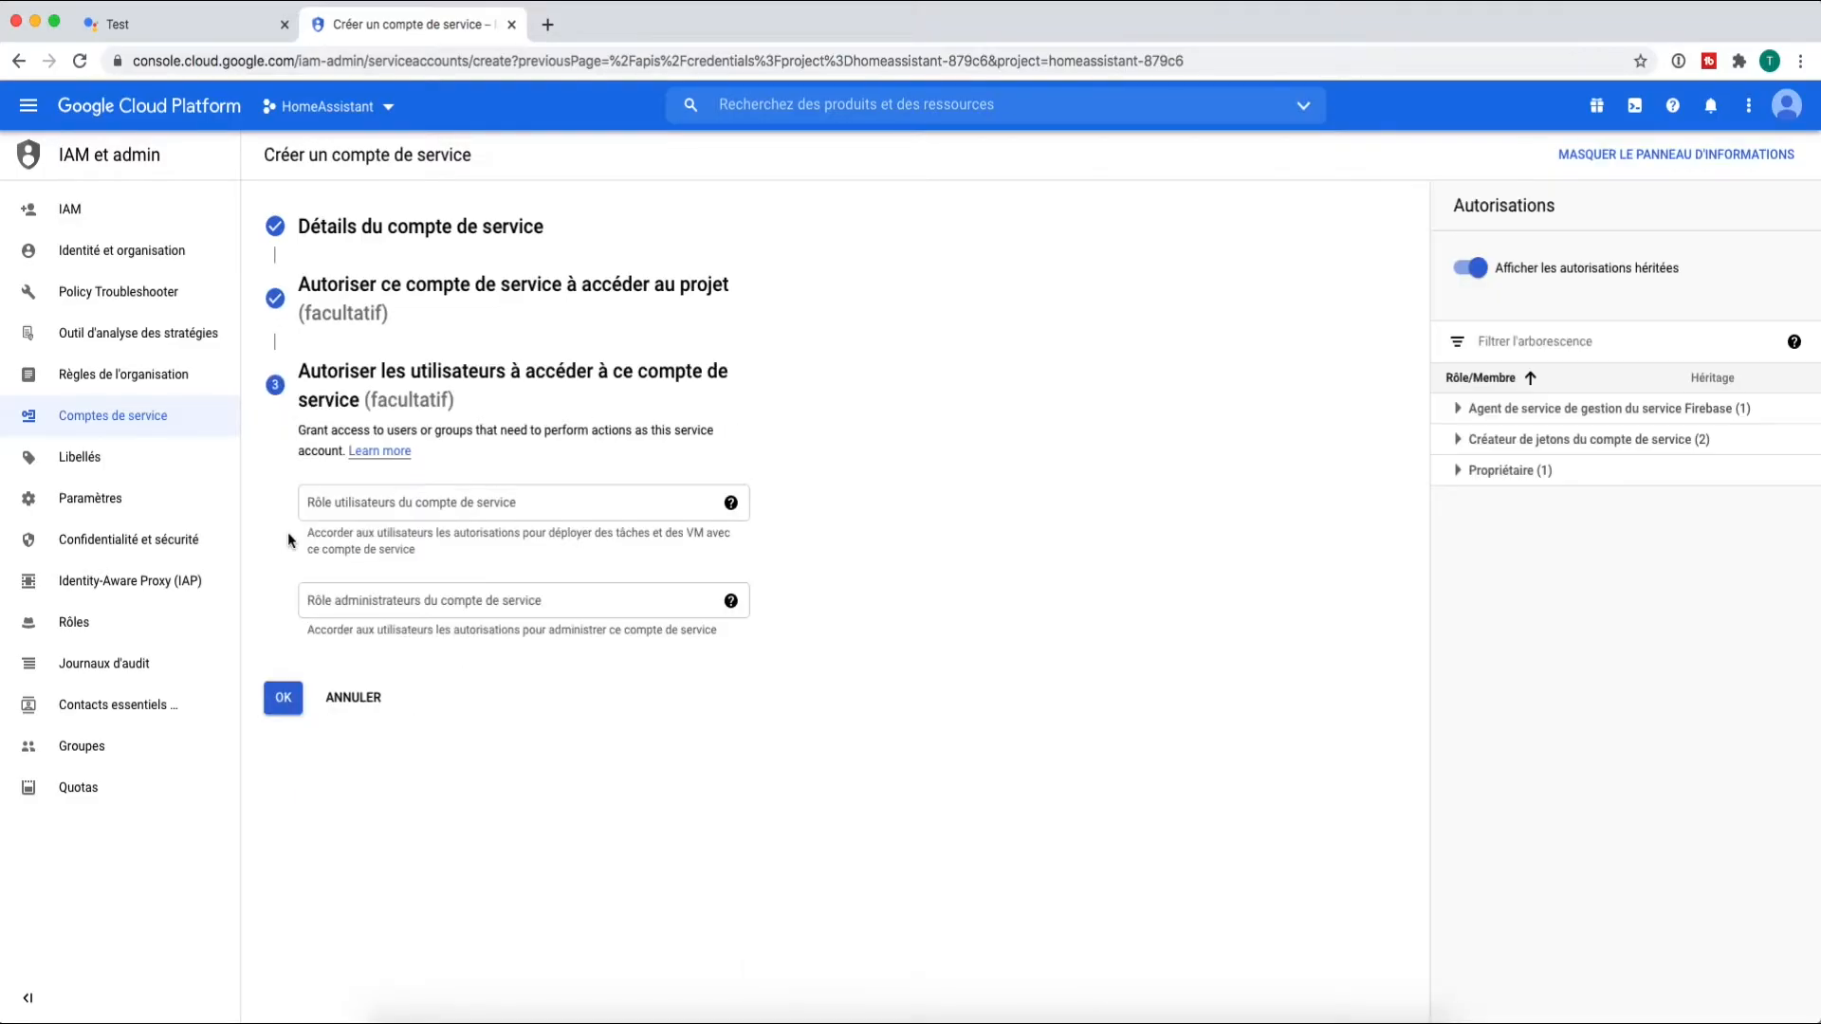
{"action": "left_click", "coordinate": [283, 699]}
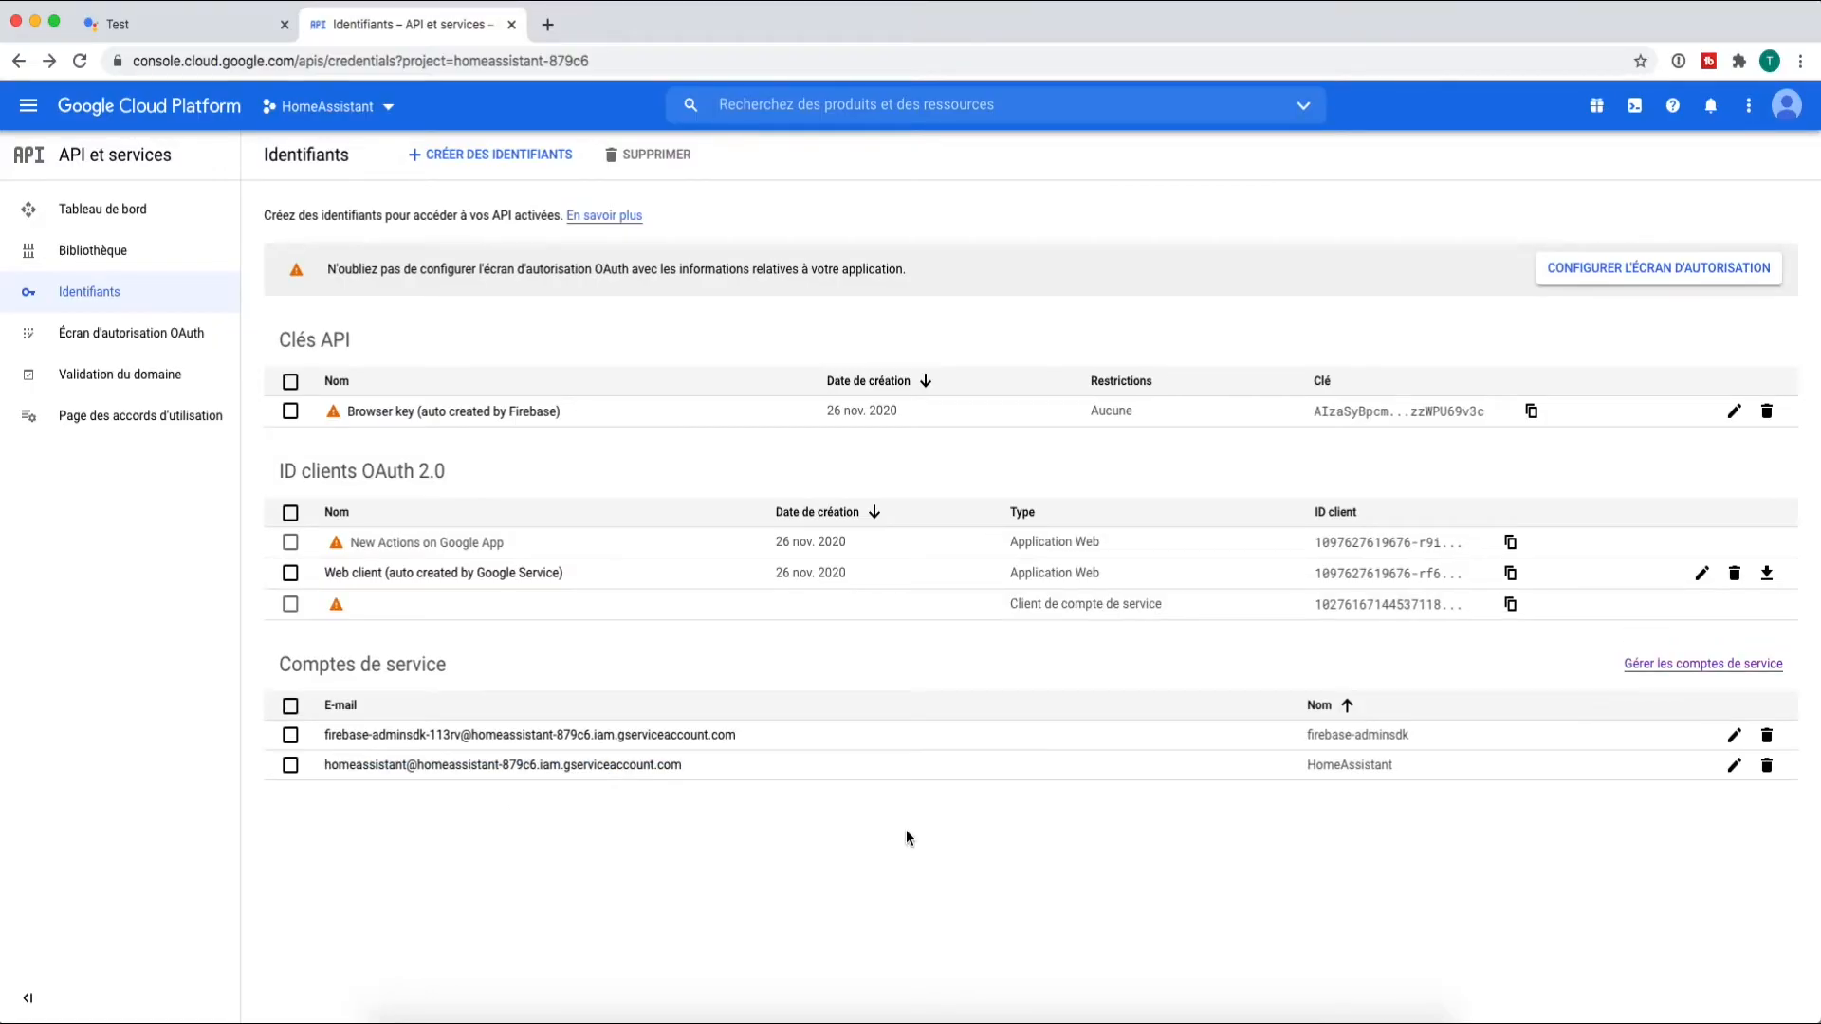
- Create a JSON private key for the HomeAssistant service account and download it
{"action": "left_click", "coordinate": [1682, 667]}
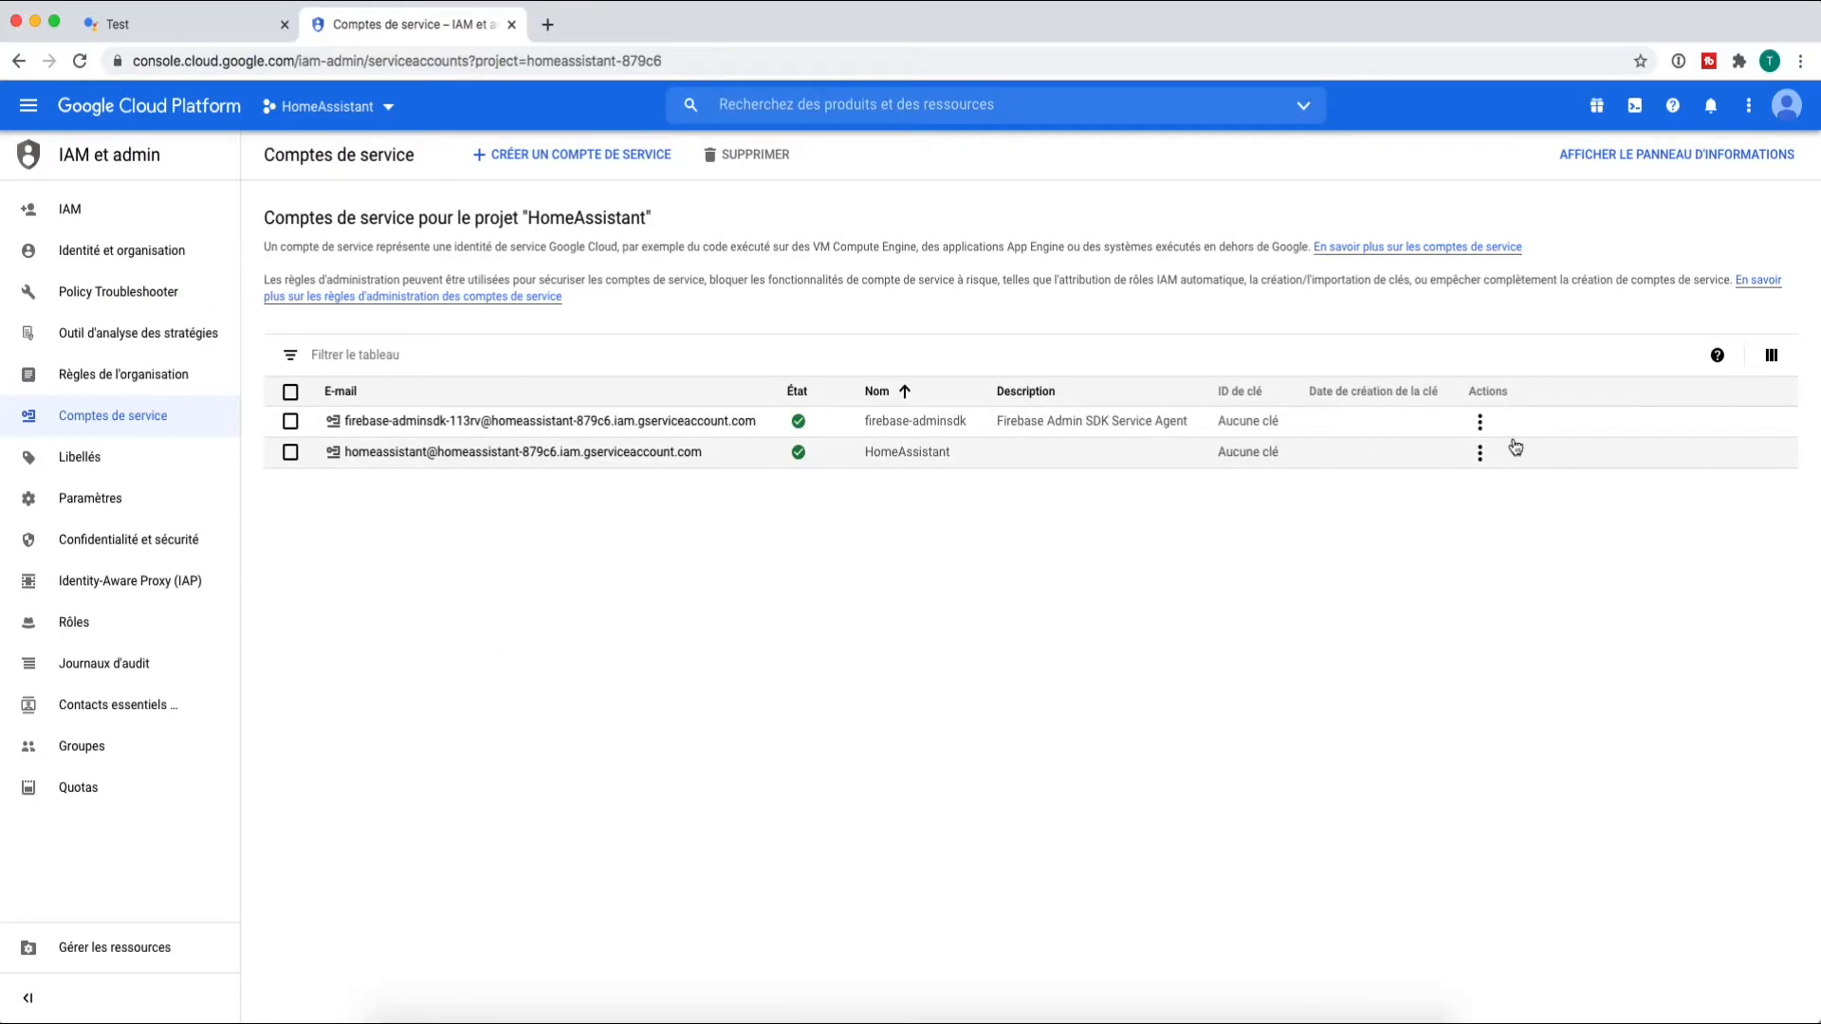
{"action": "left_click", "coordinate": [1479, 453]}
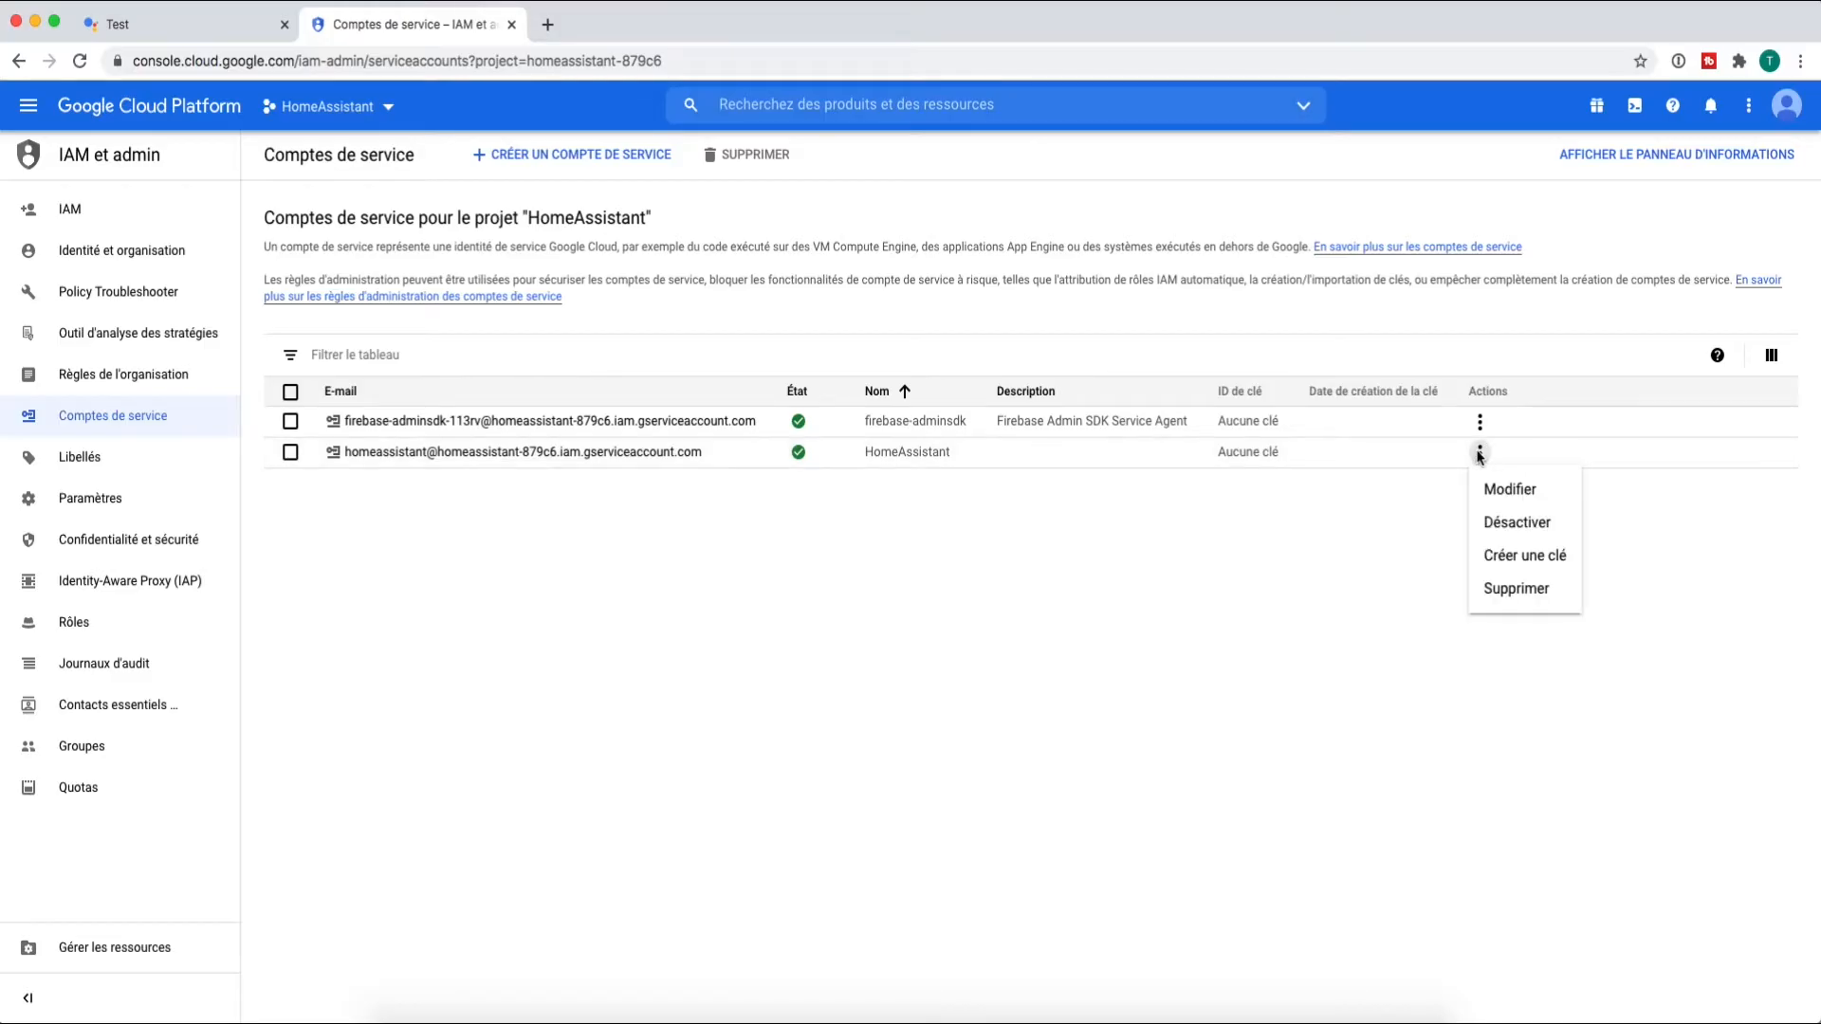
{"action": "left_click", "coordinate": [1510, 554]}
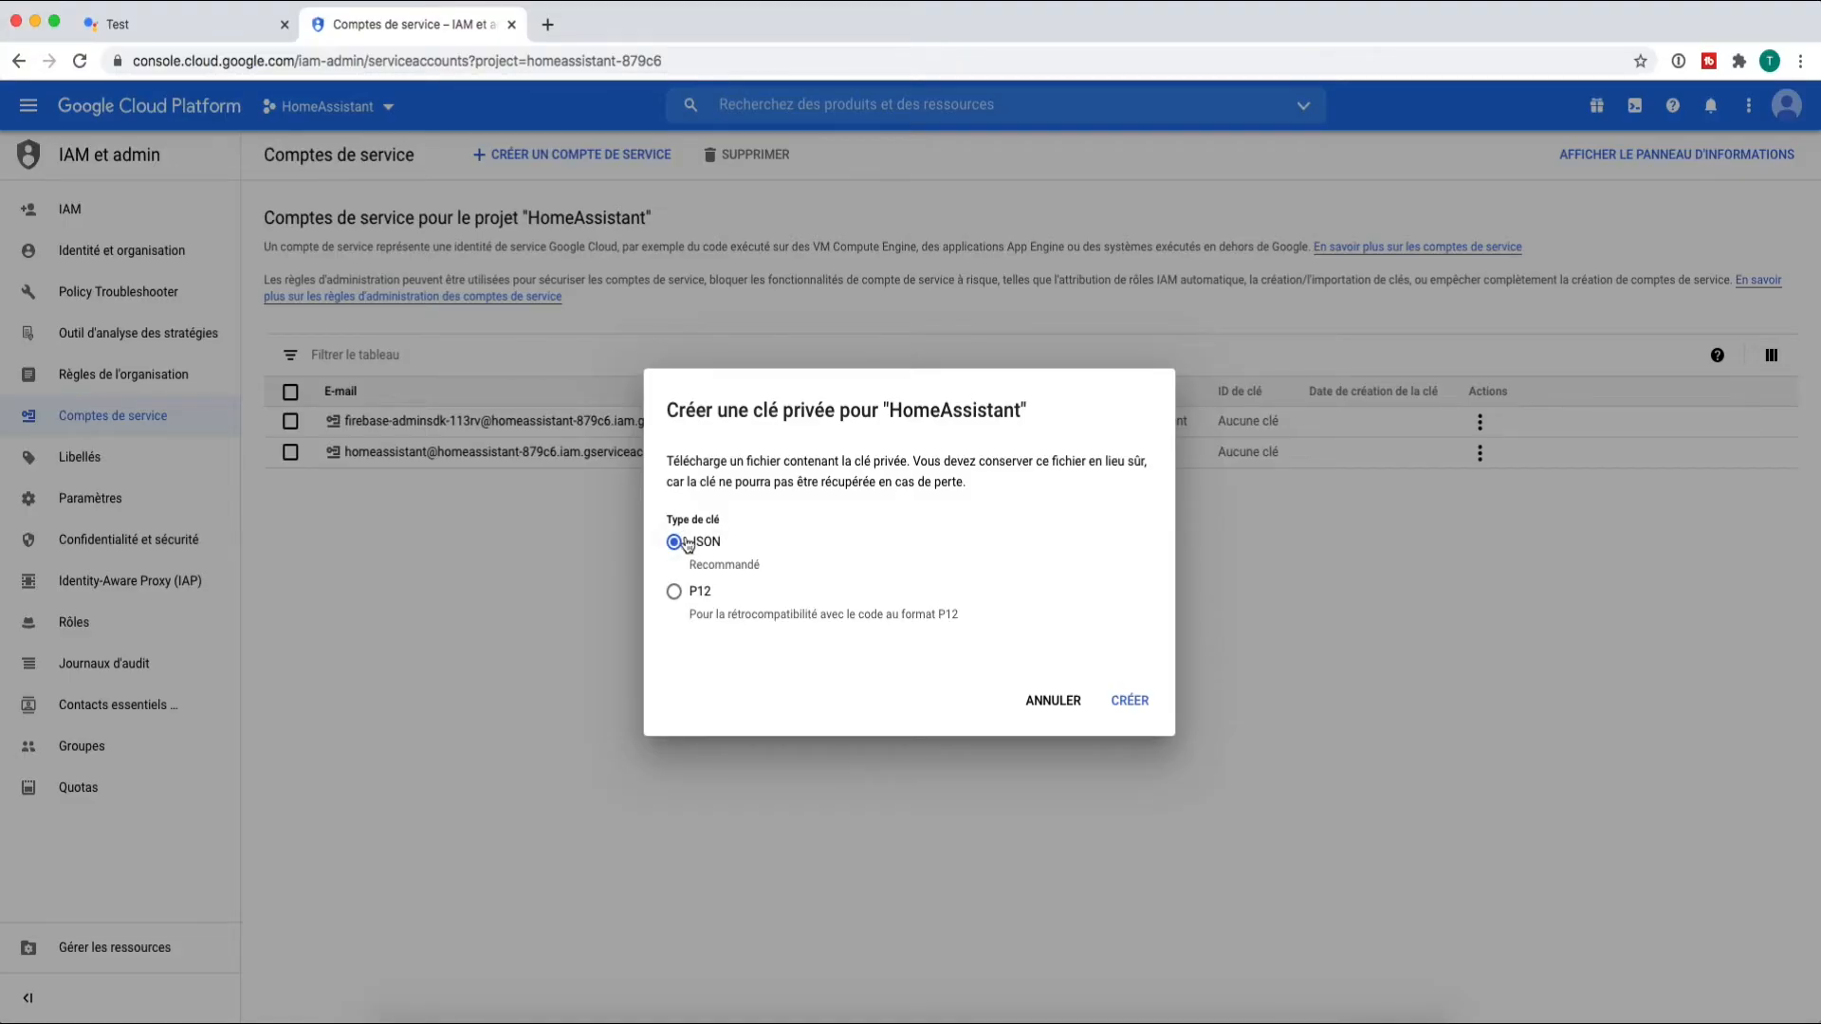
{"action": "left_click", "coordinate": [1126, 702]}
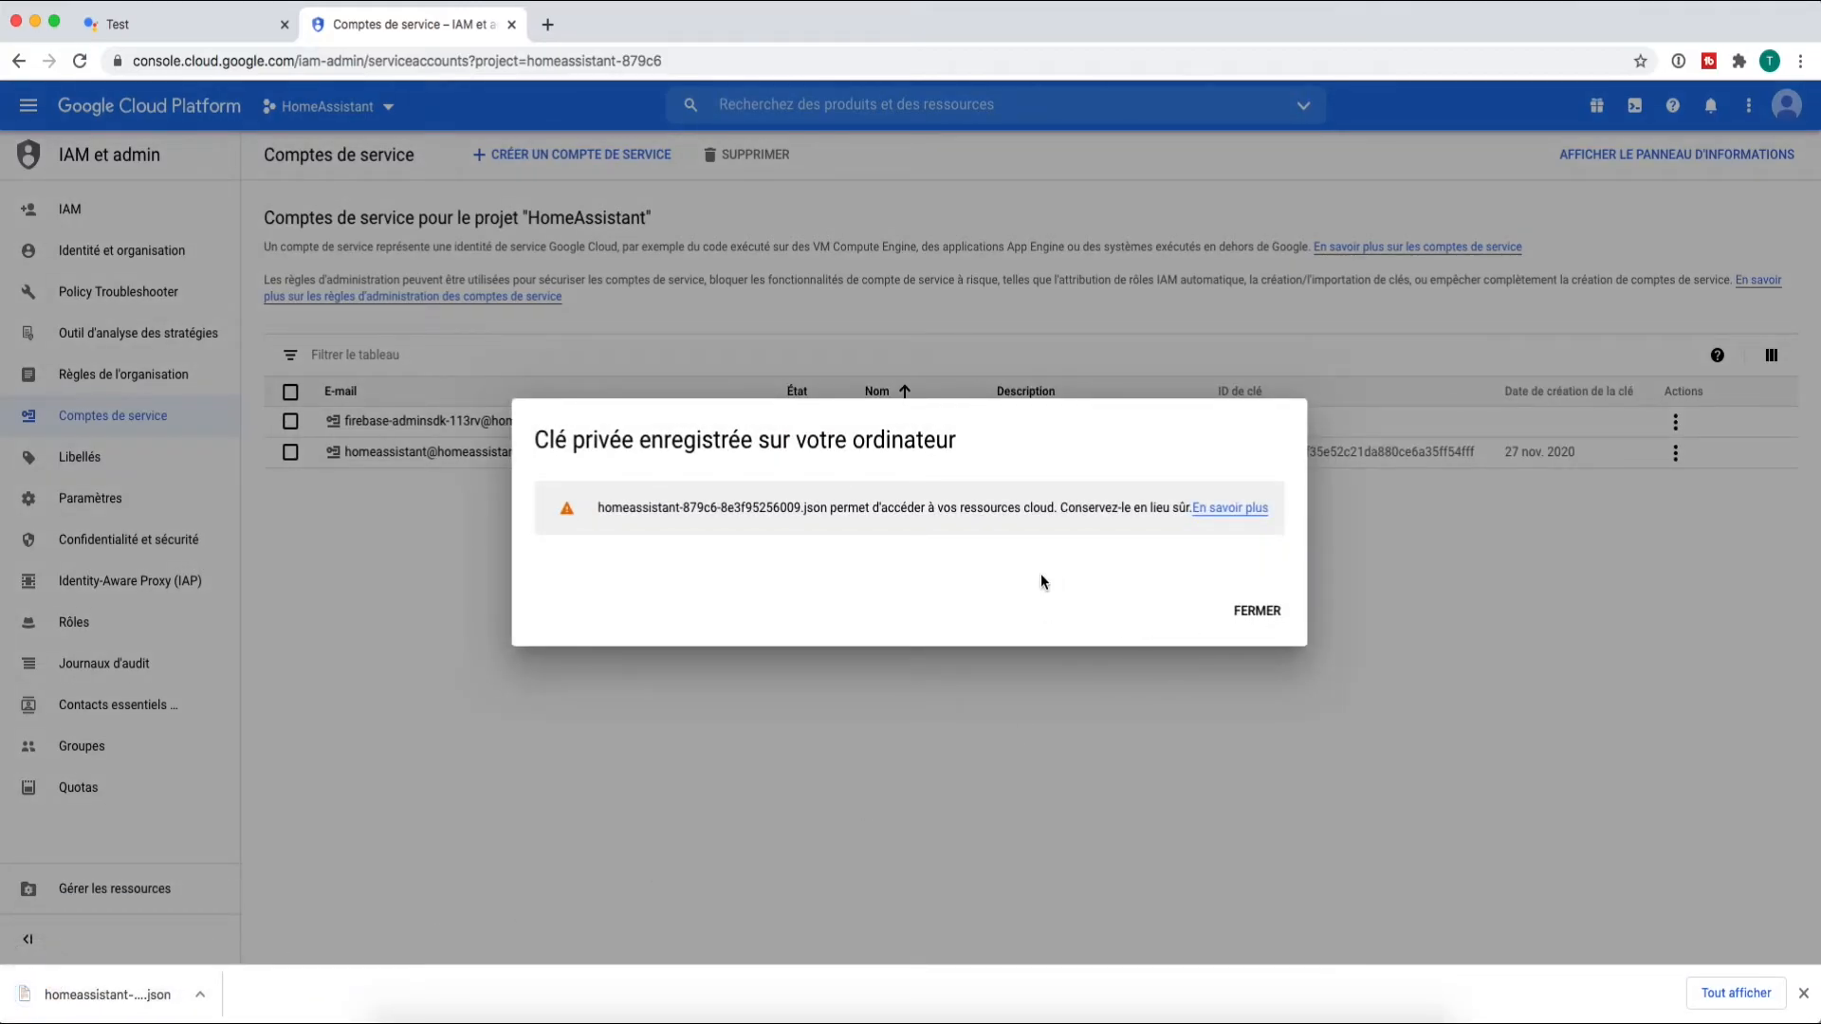
{"action": "left_click", "coordinate": [1241, 618]}
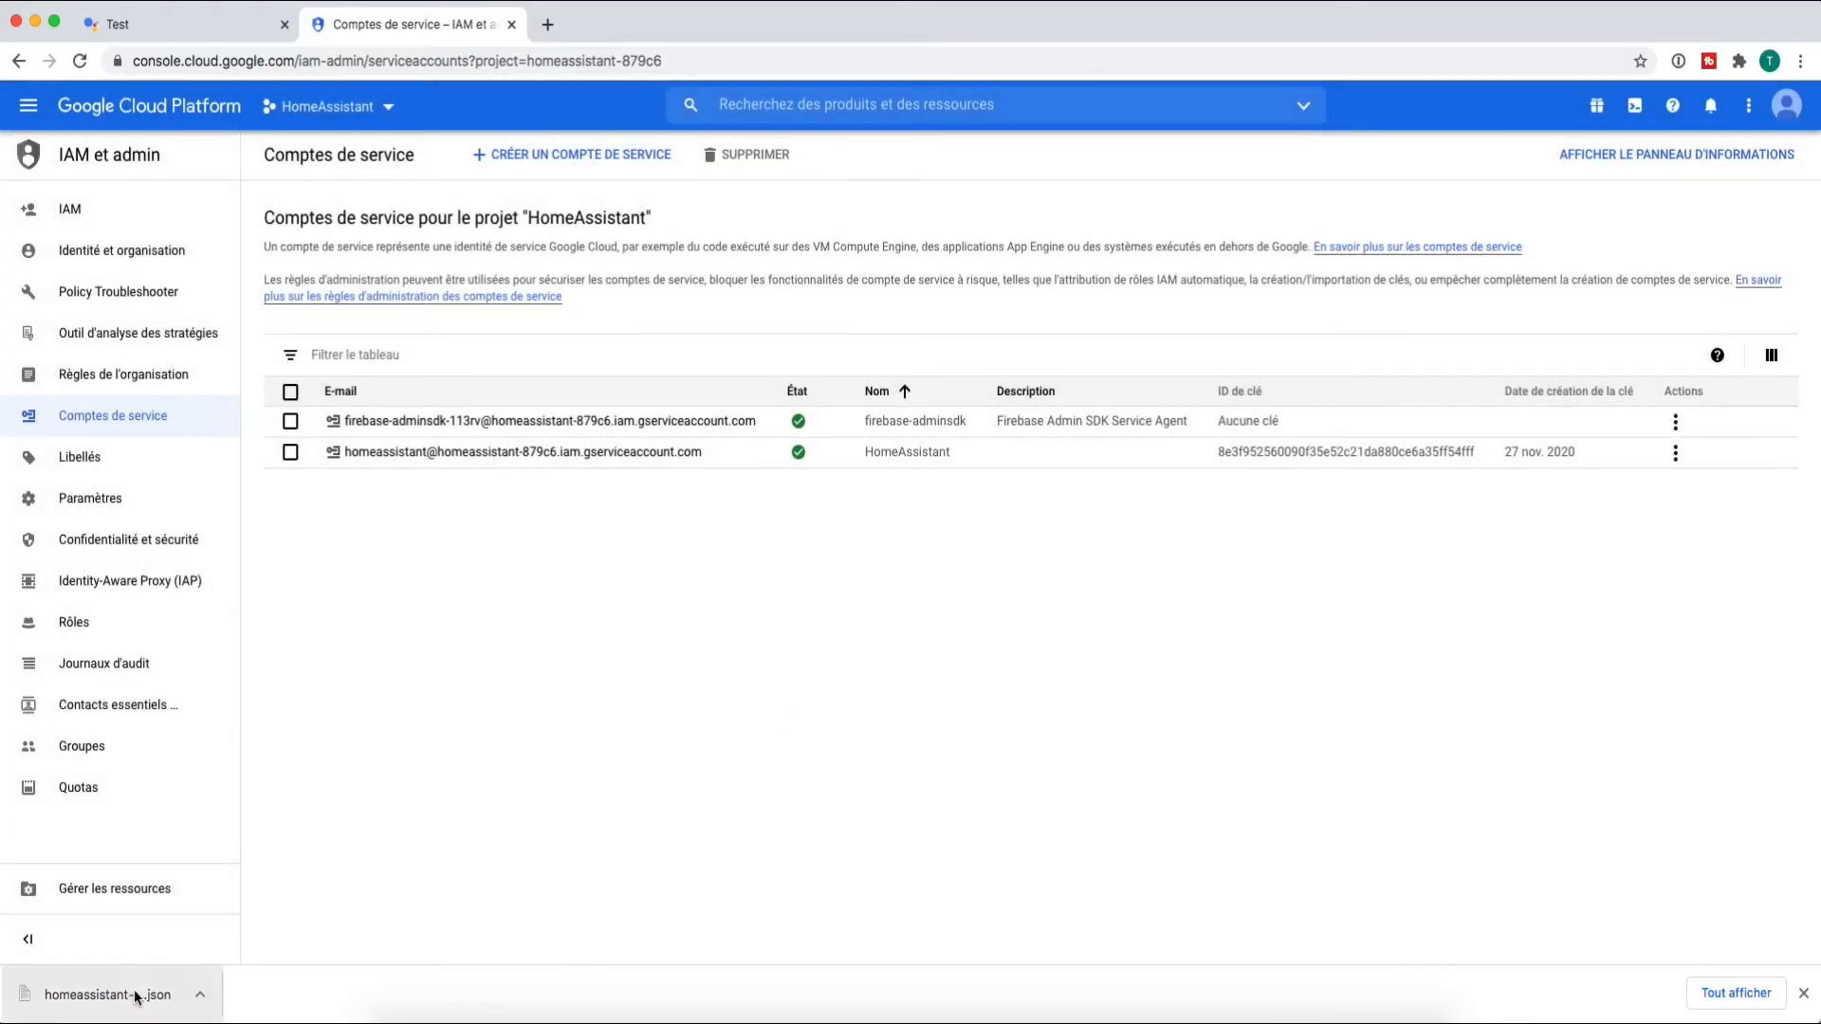
{"action": "left_click", "coordinate": [194, 998]}
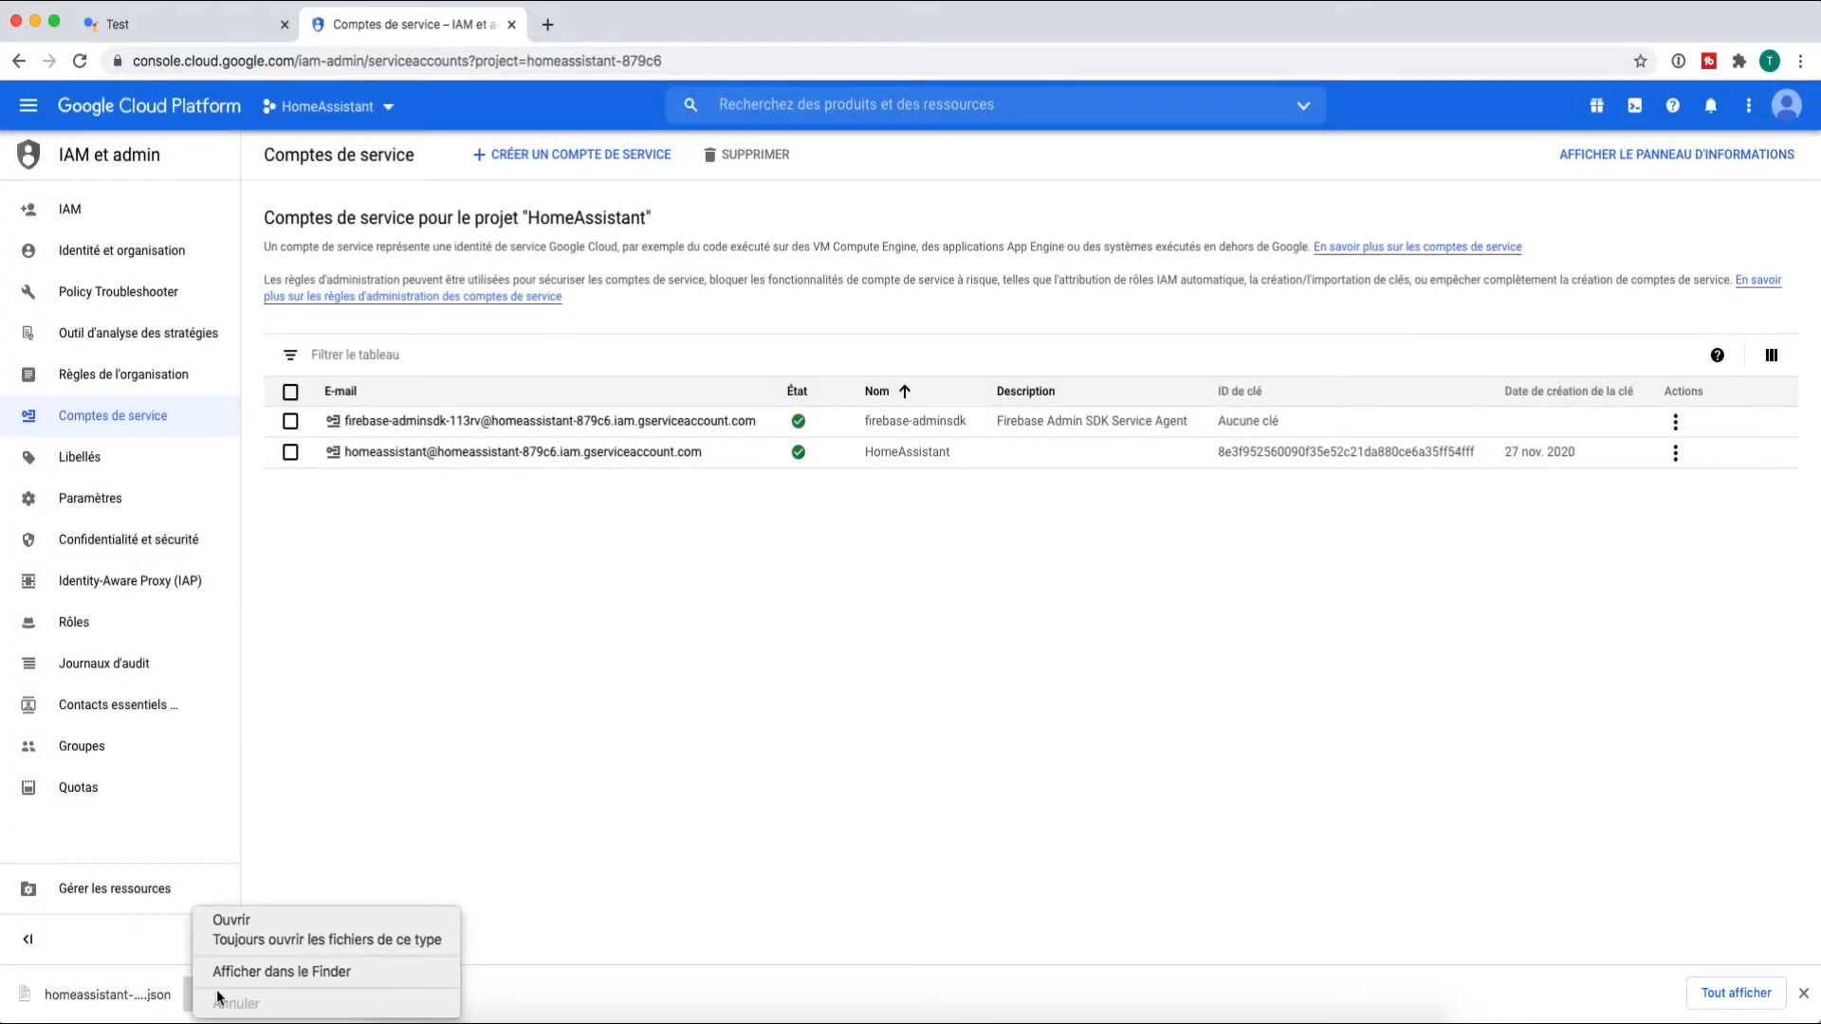
{"action": "left_click", "coordinate": [253, 924]}
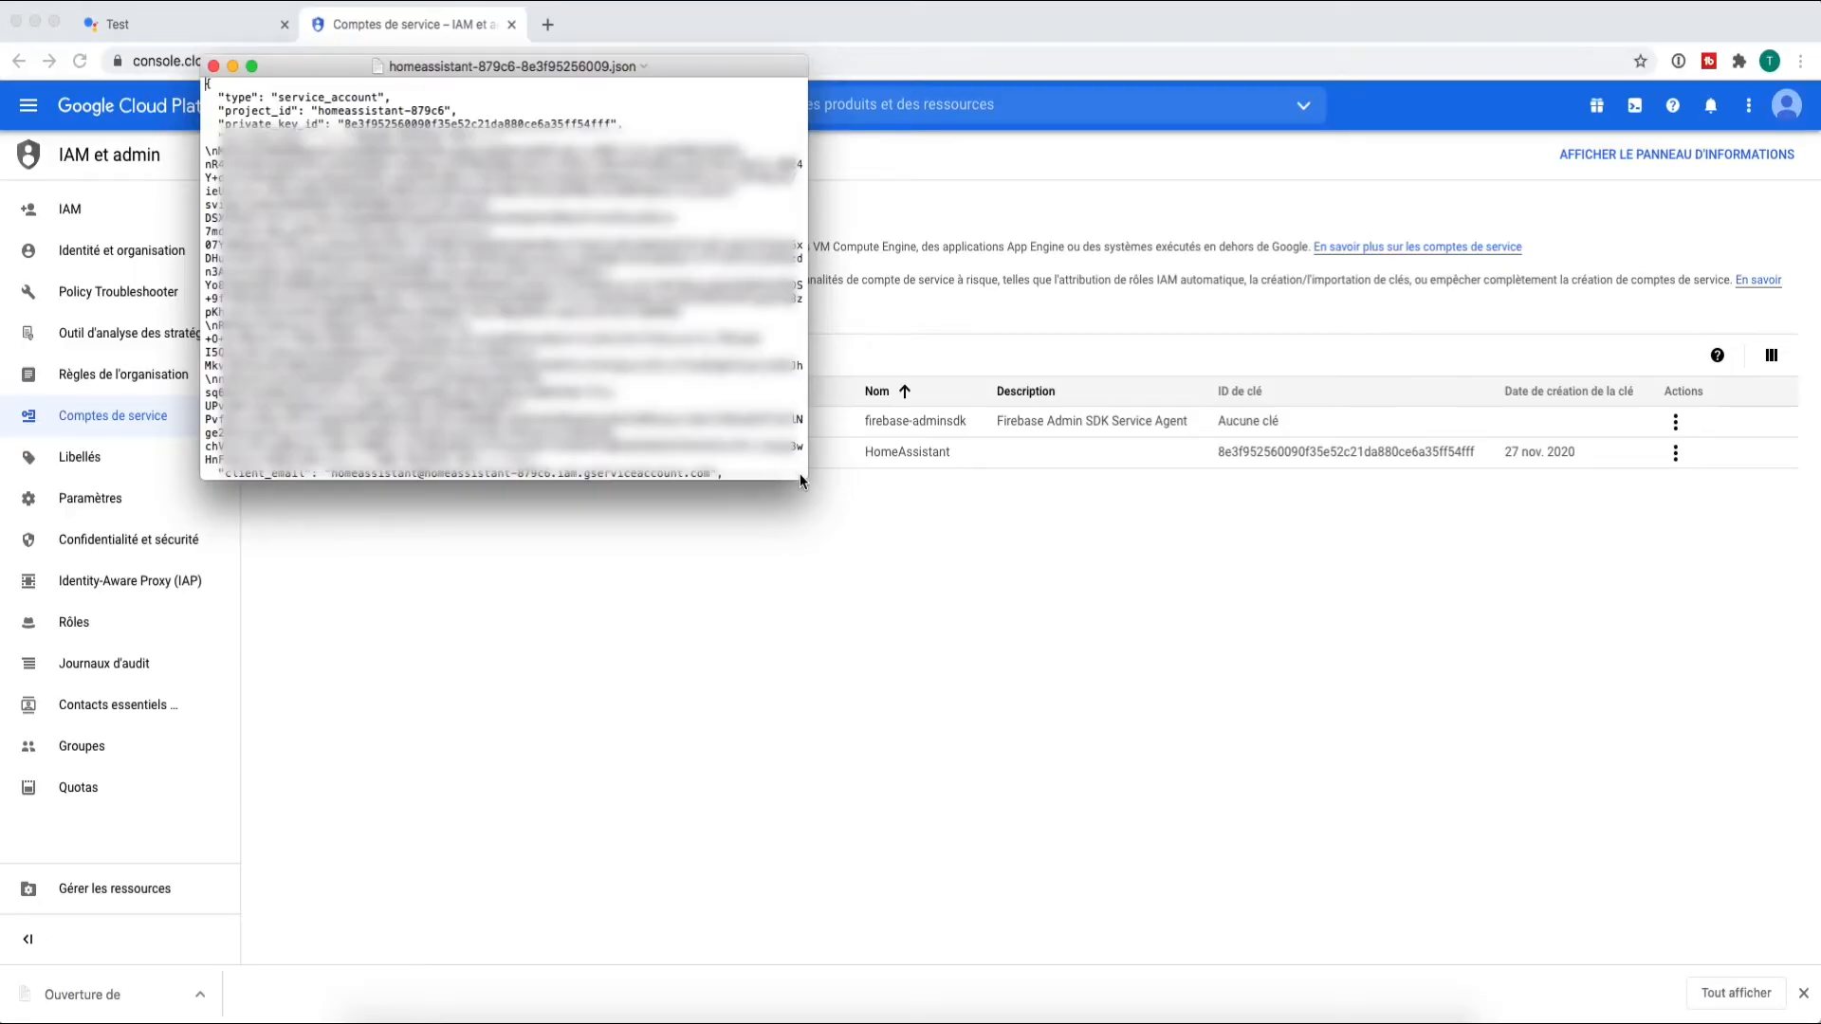
{"action": "left_click", "coordinate": [213, 65]}
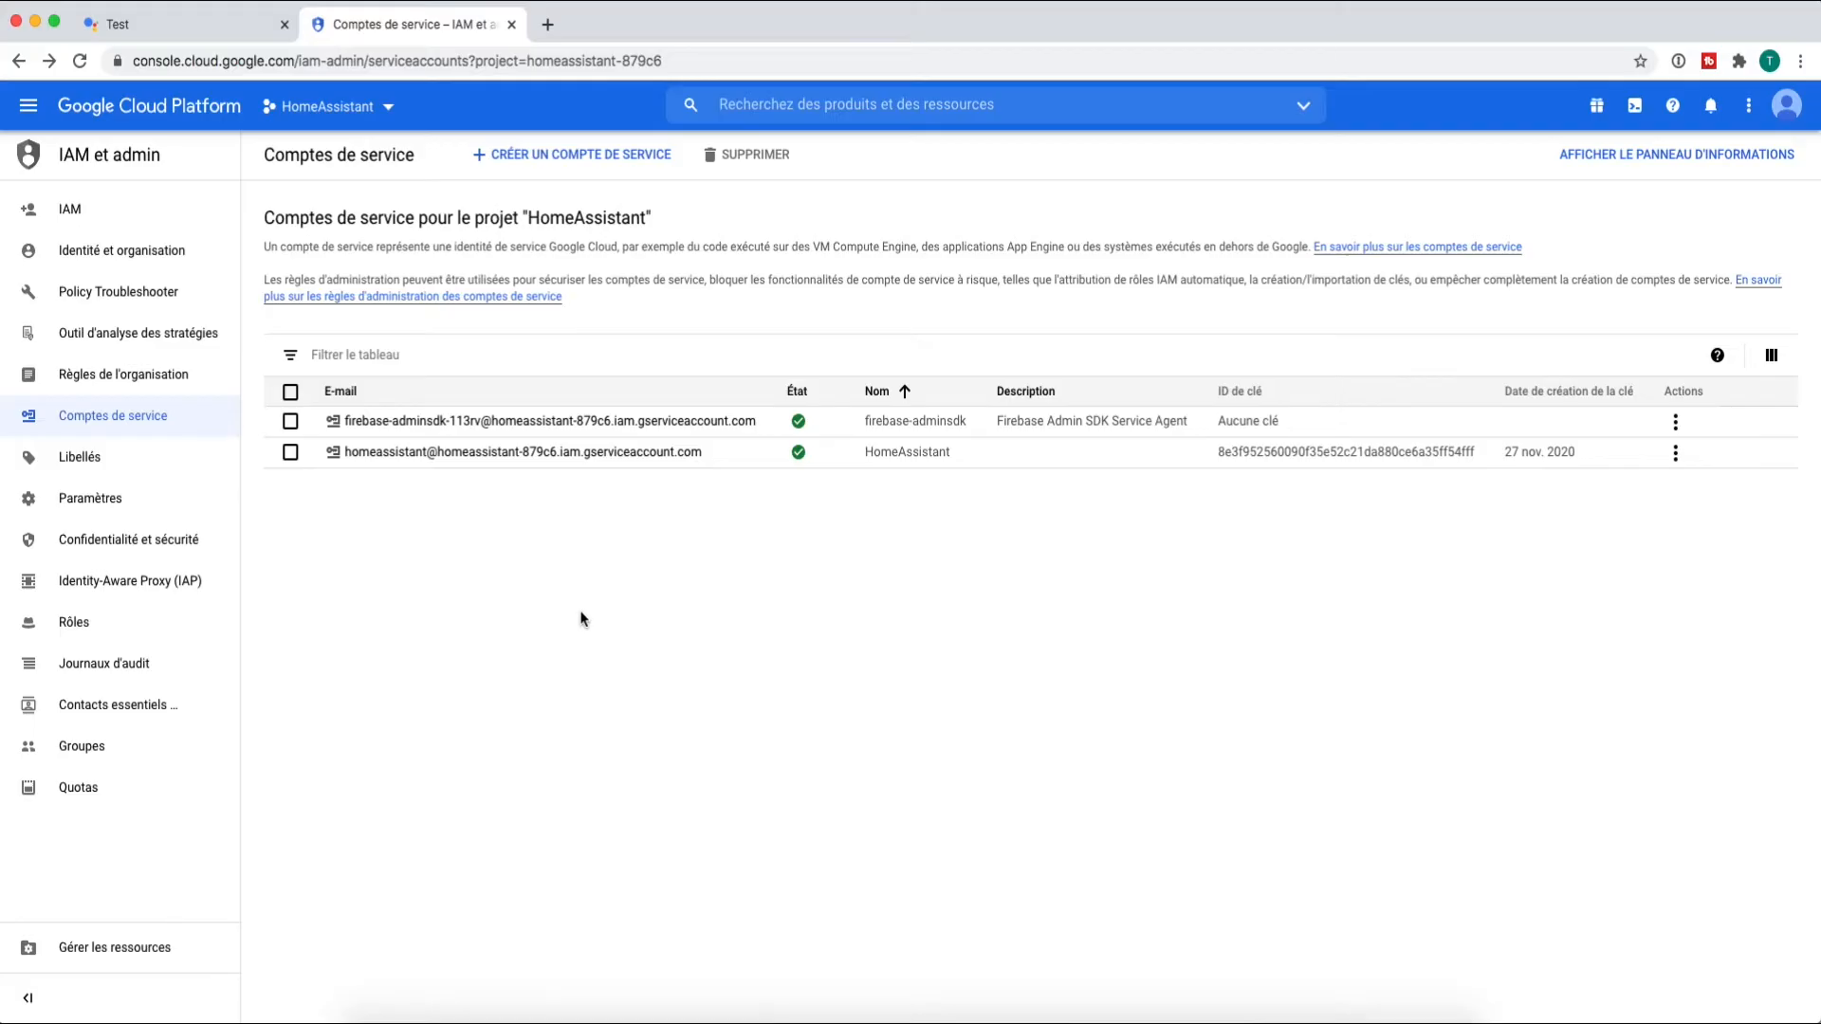
- Search the API library for 'home' and enable the HomeGraph API
{"action": "left_click", "coordinate": [152, 106]}
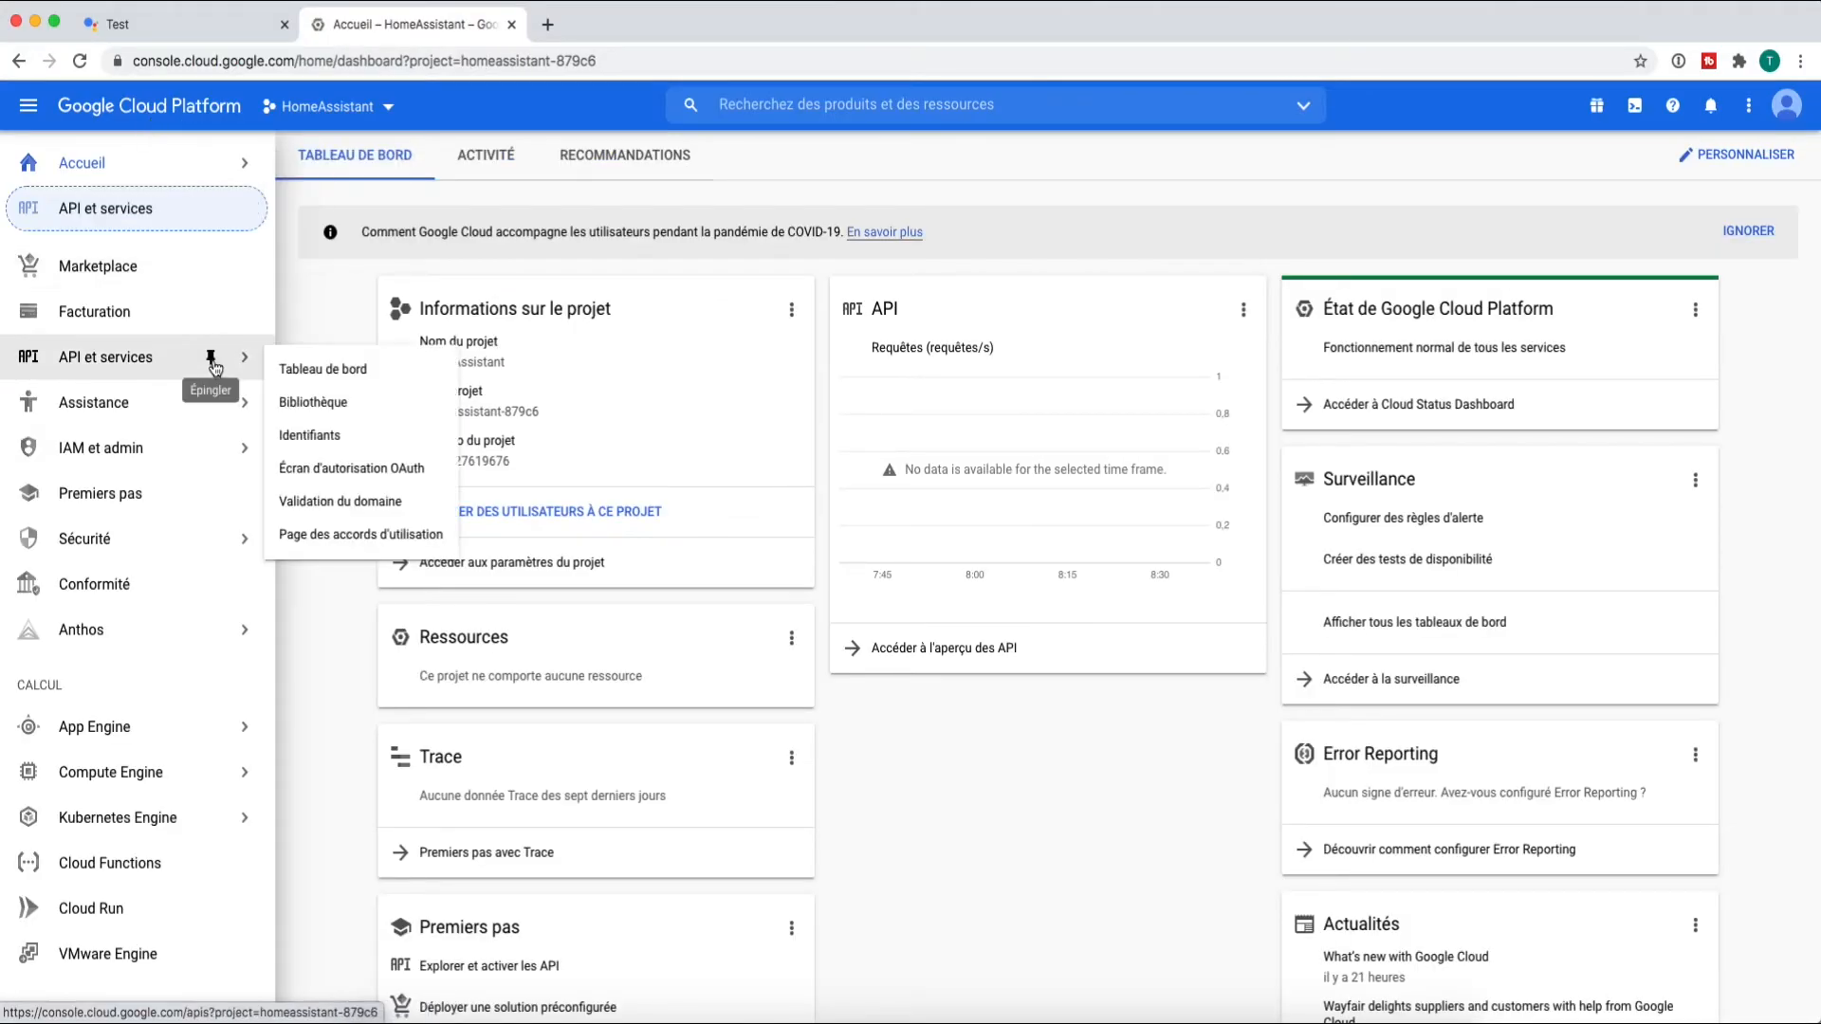
{"action": "left_click", "coordinate": [211, 360]}
{"action": "left_click", "coordinate": [307, 406]}
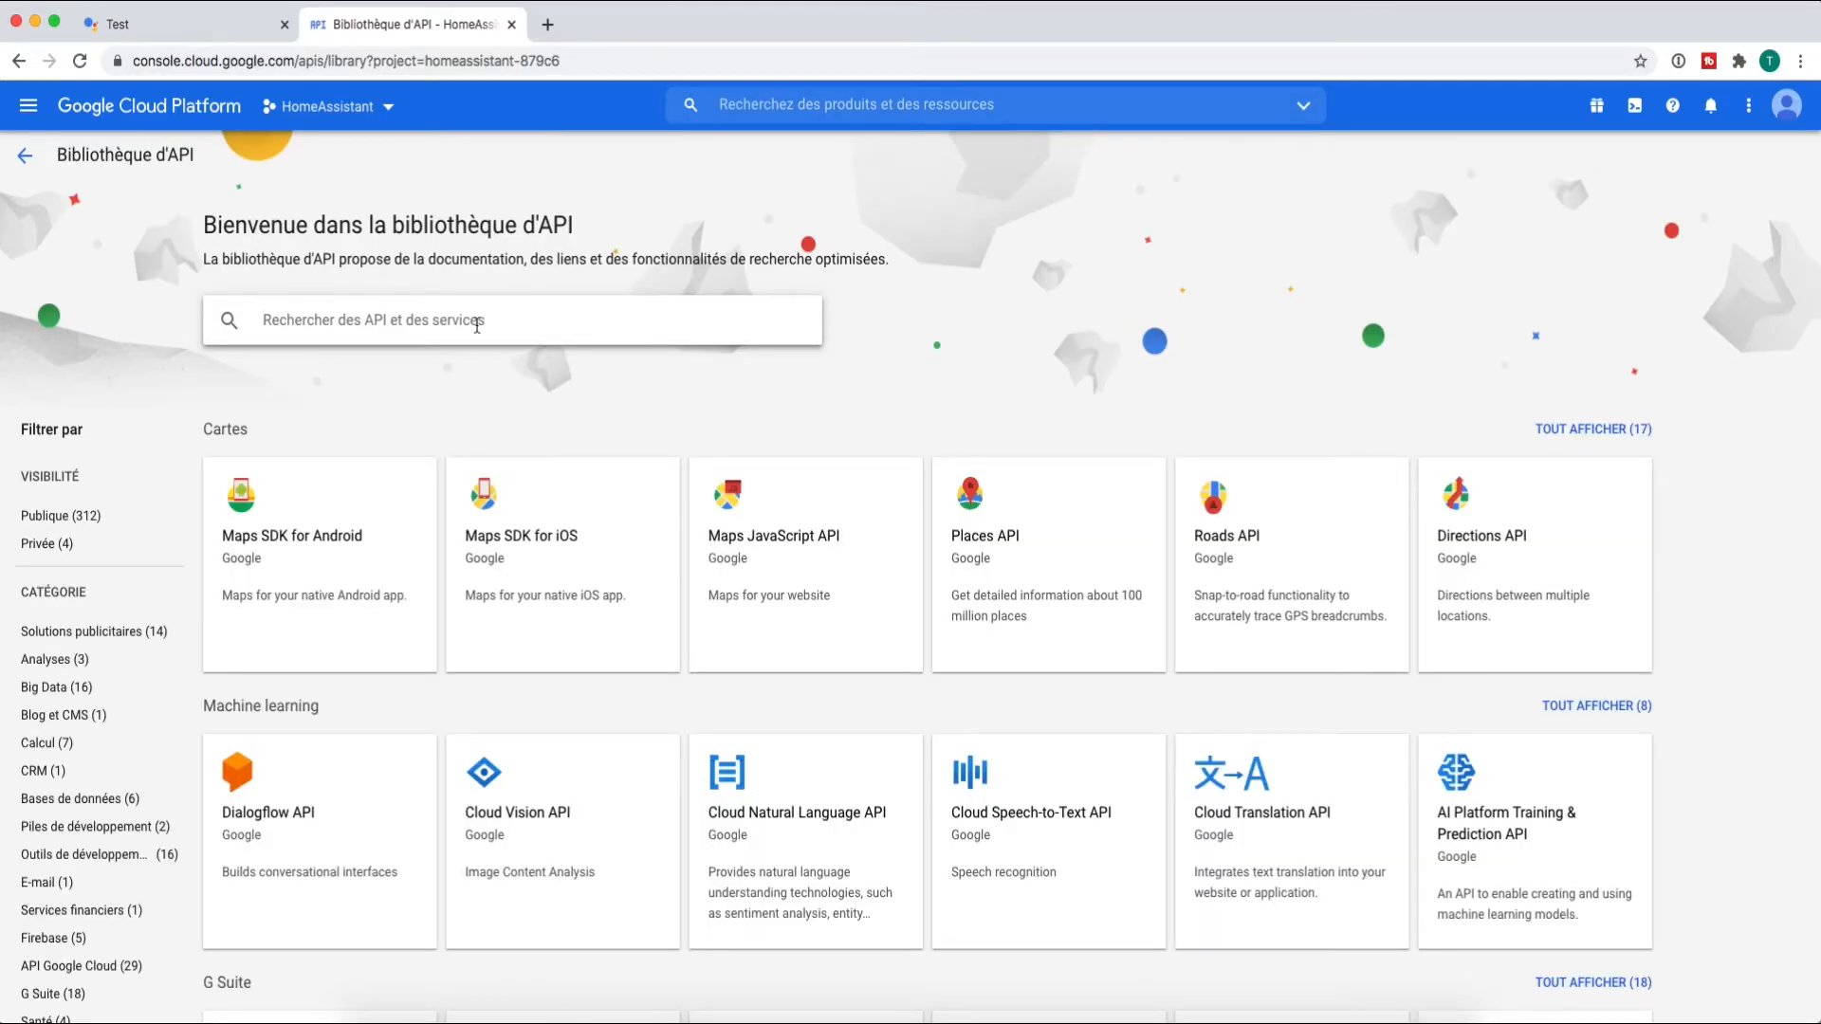
{"action": "left_click", "coordinate": [344, 331]}
{"action": "type", "text": "home"}
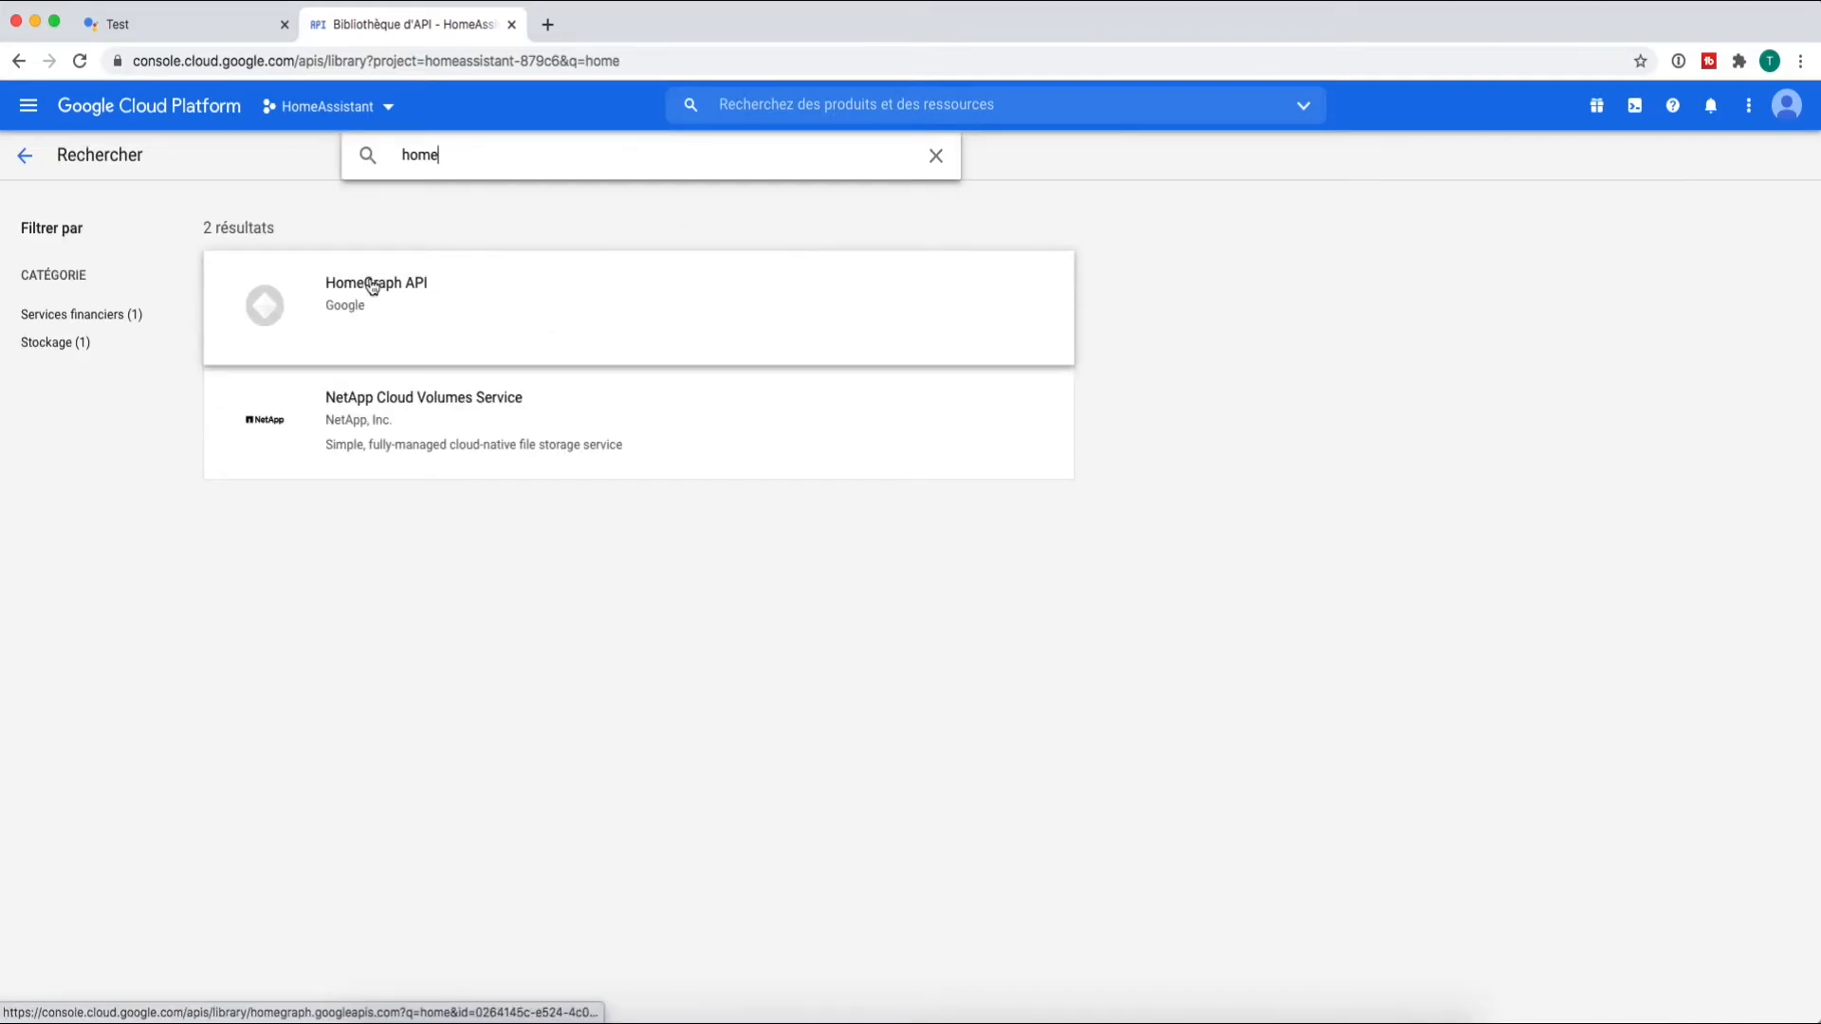
{"action": "left_click", "coordinate": [372, 286]}
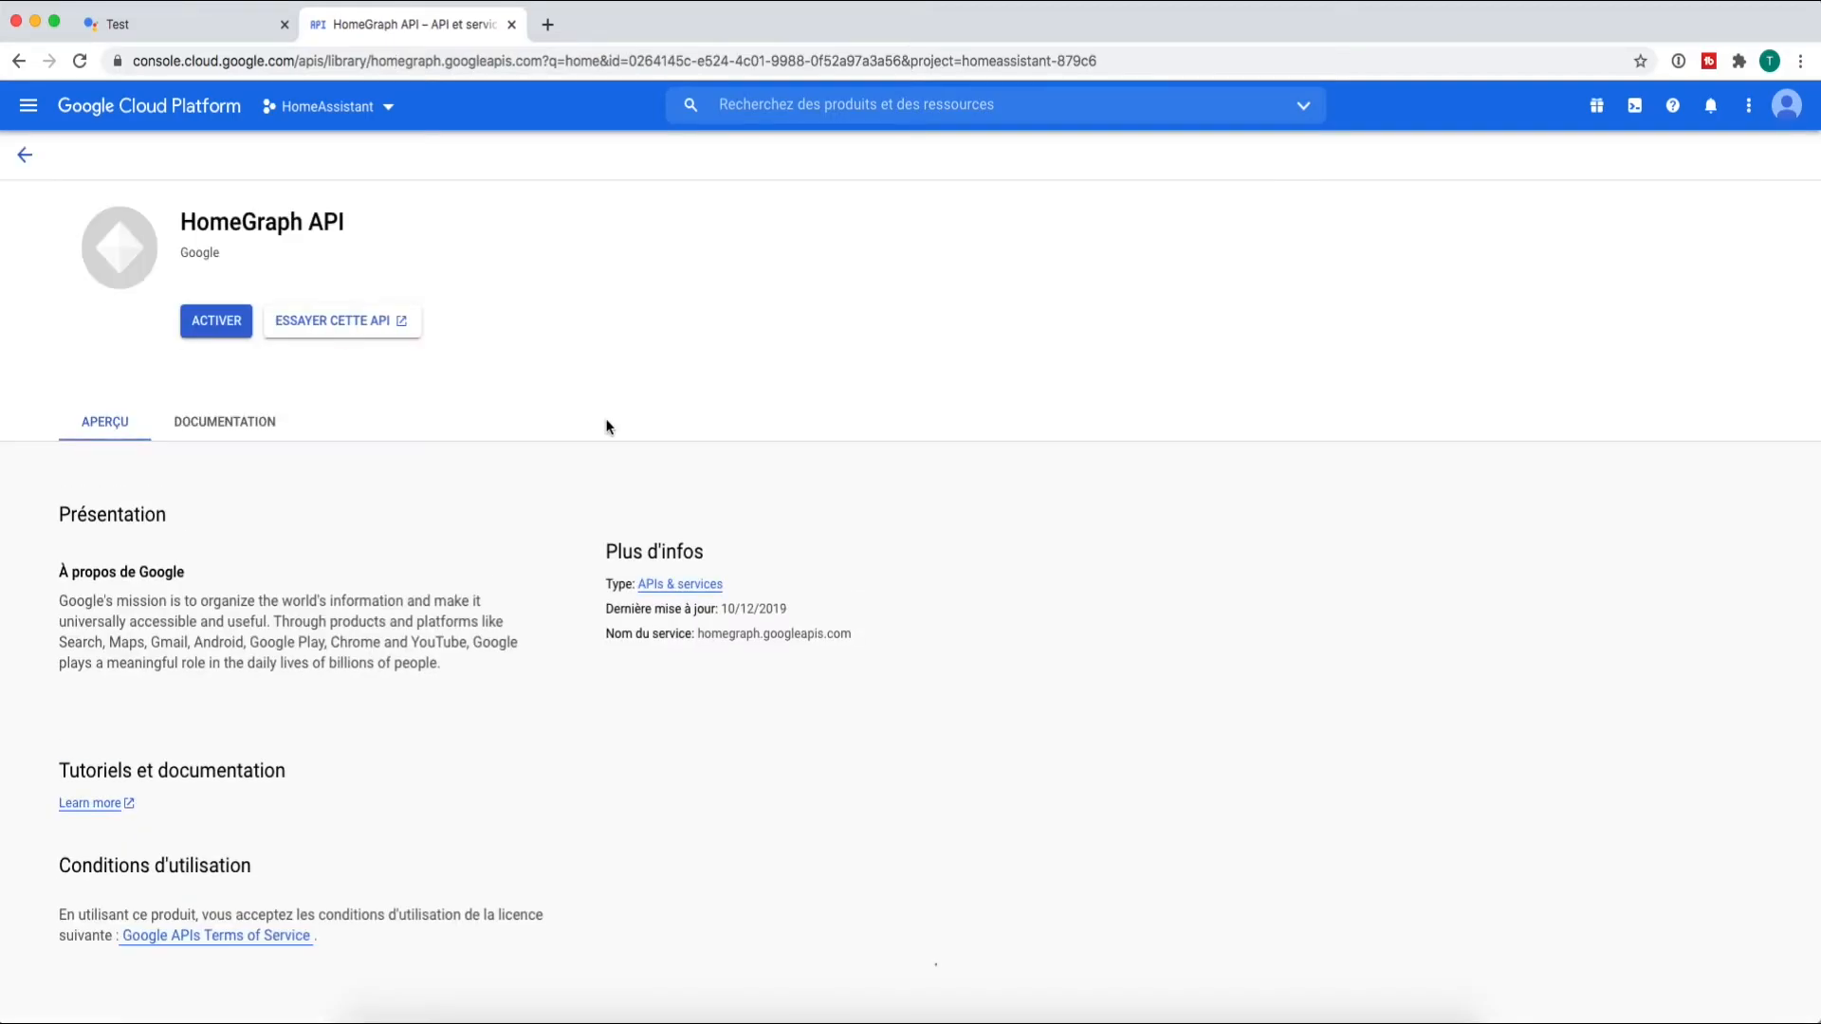
{"action": "left_click", "coordinate": [223, 327]}
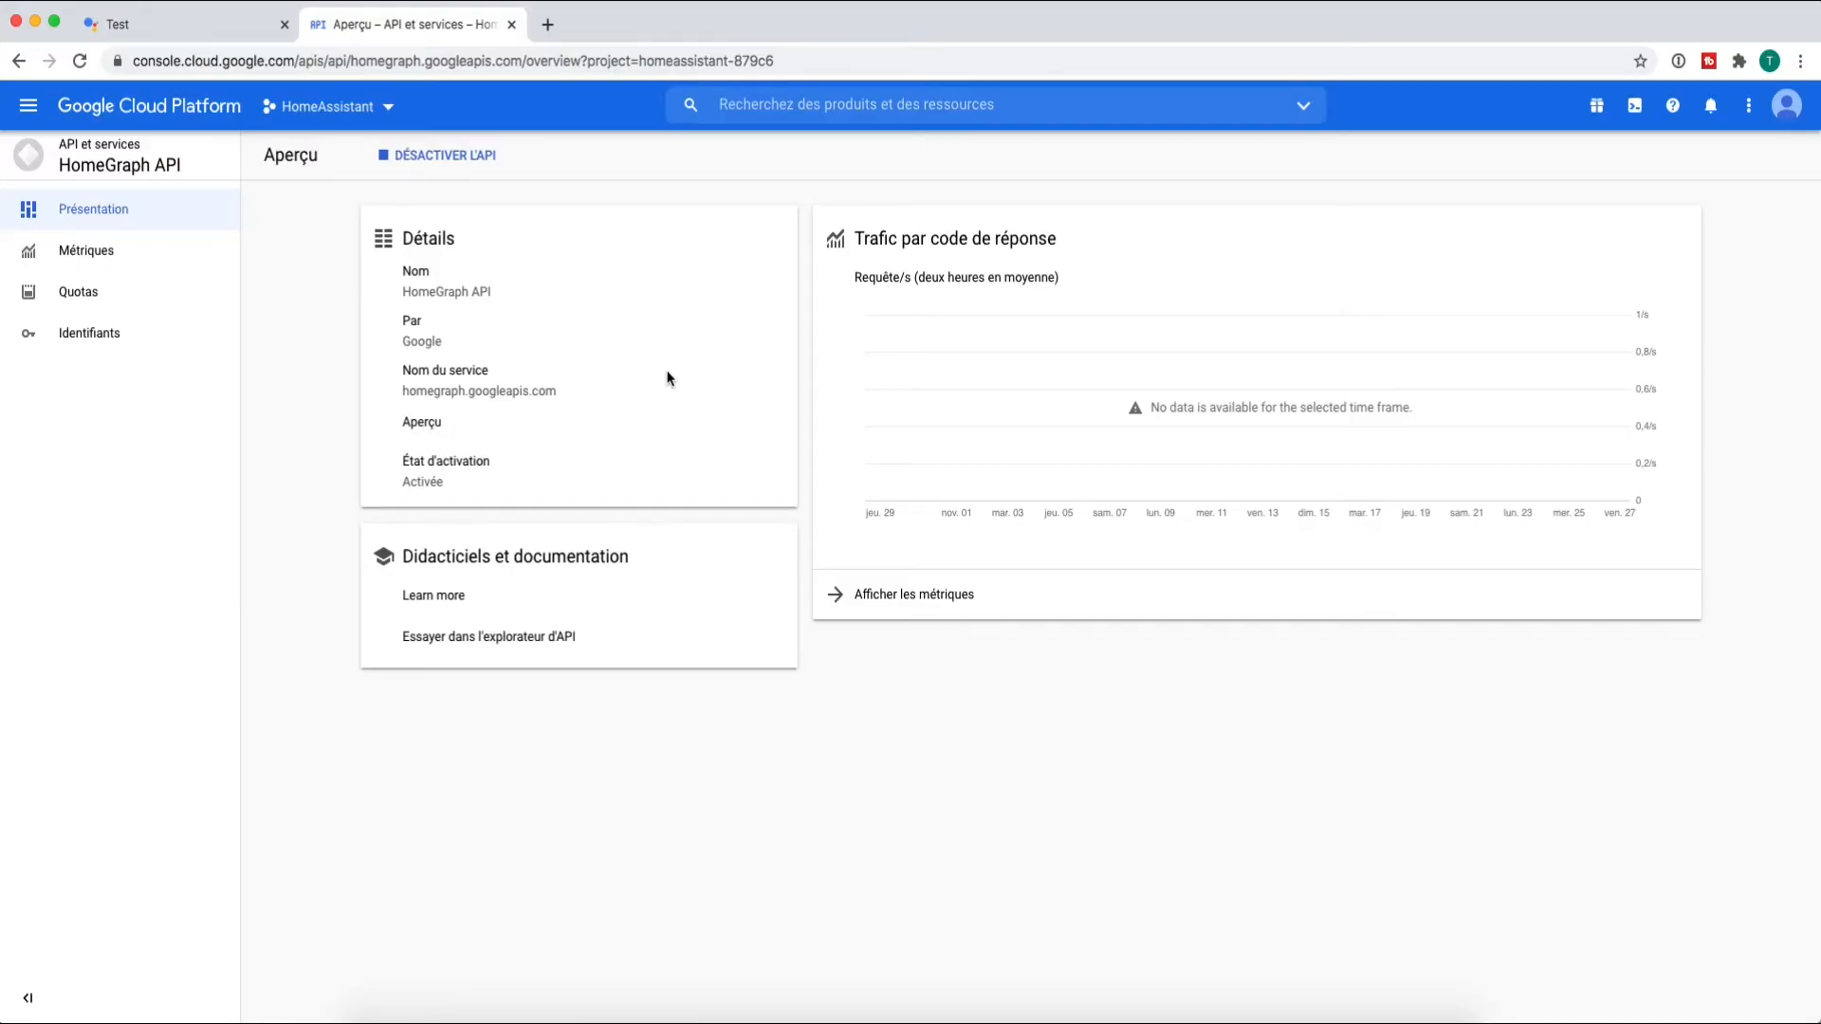
- Load the local Home Assistant (192…) in a new tab and open configuration.yaml, adding a blank line after tts
{"action": "left_click", "coordinate": [545, 25]}
{"action": "left_click", "coordinate": [539, 59]}
{"action": "type", "text": "192"}
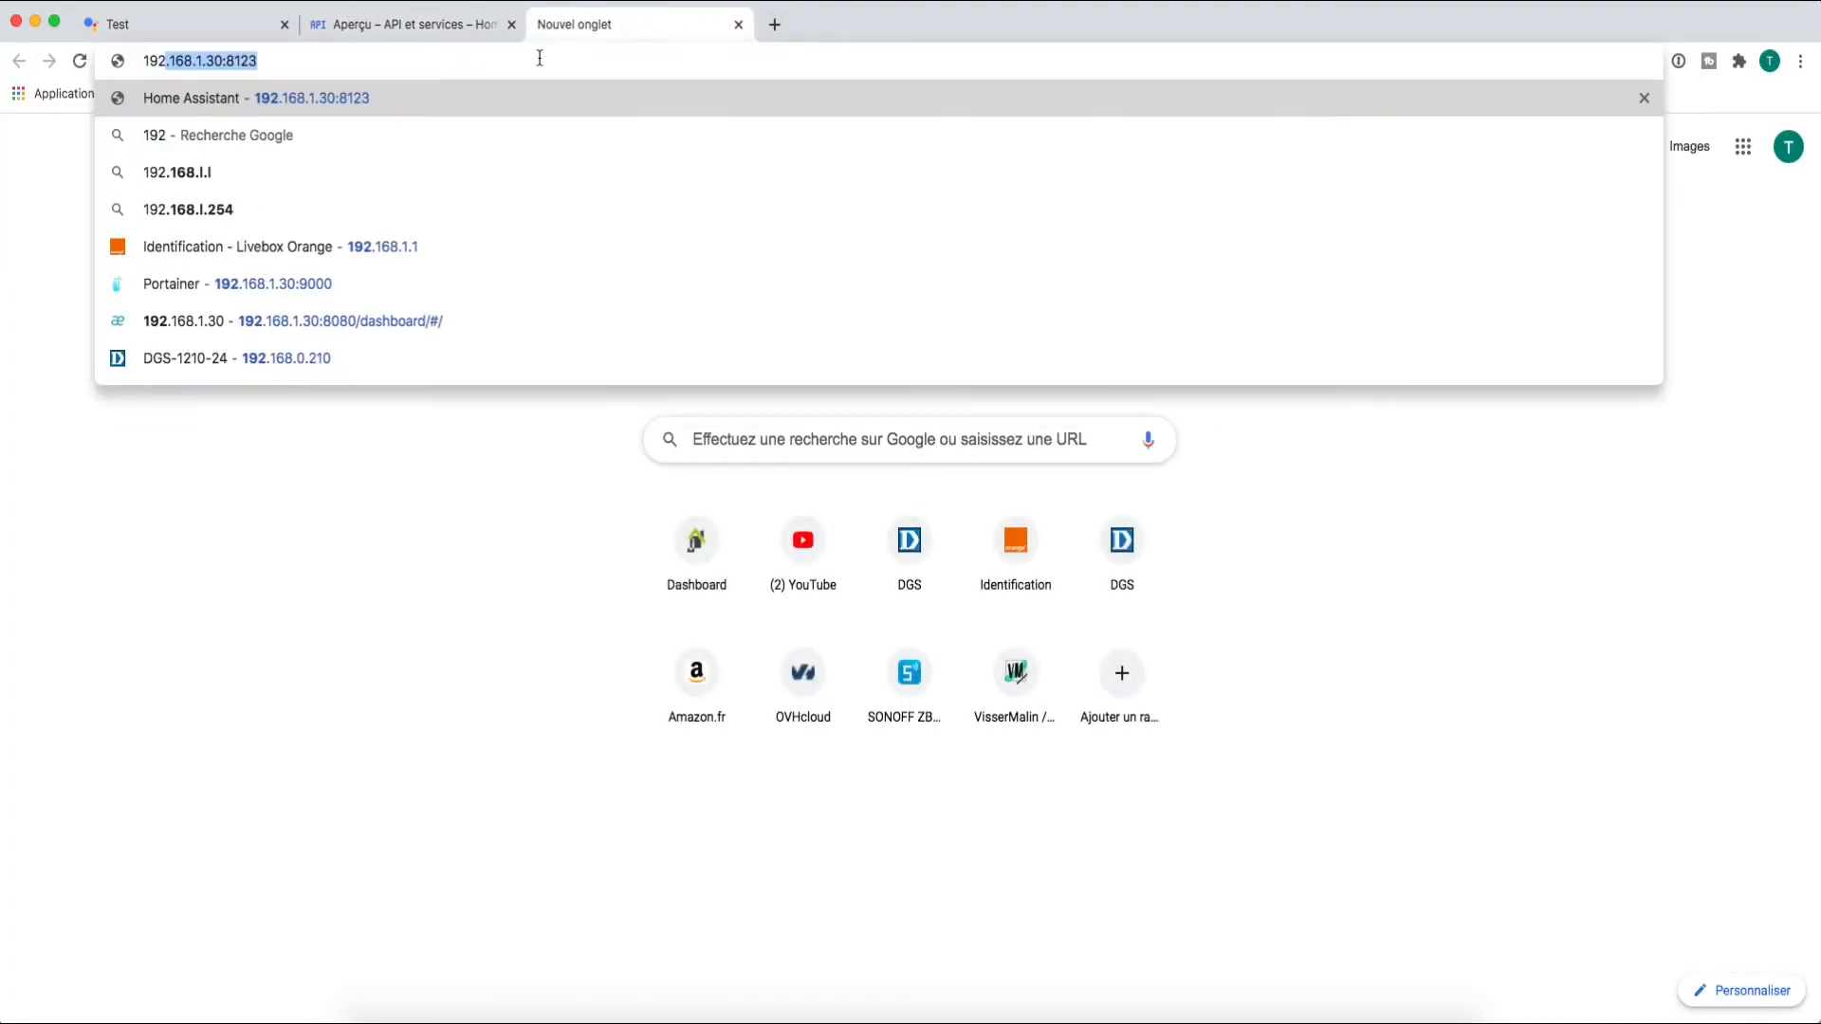
{"action": "key", "text": "Return"}
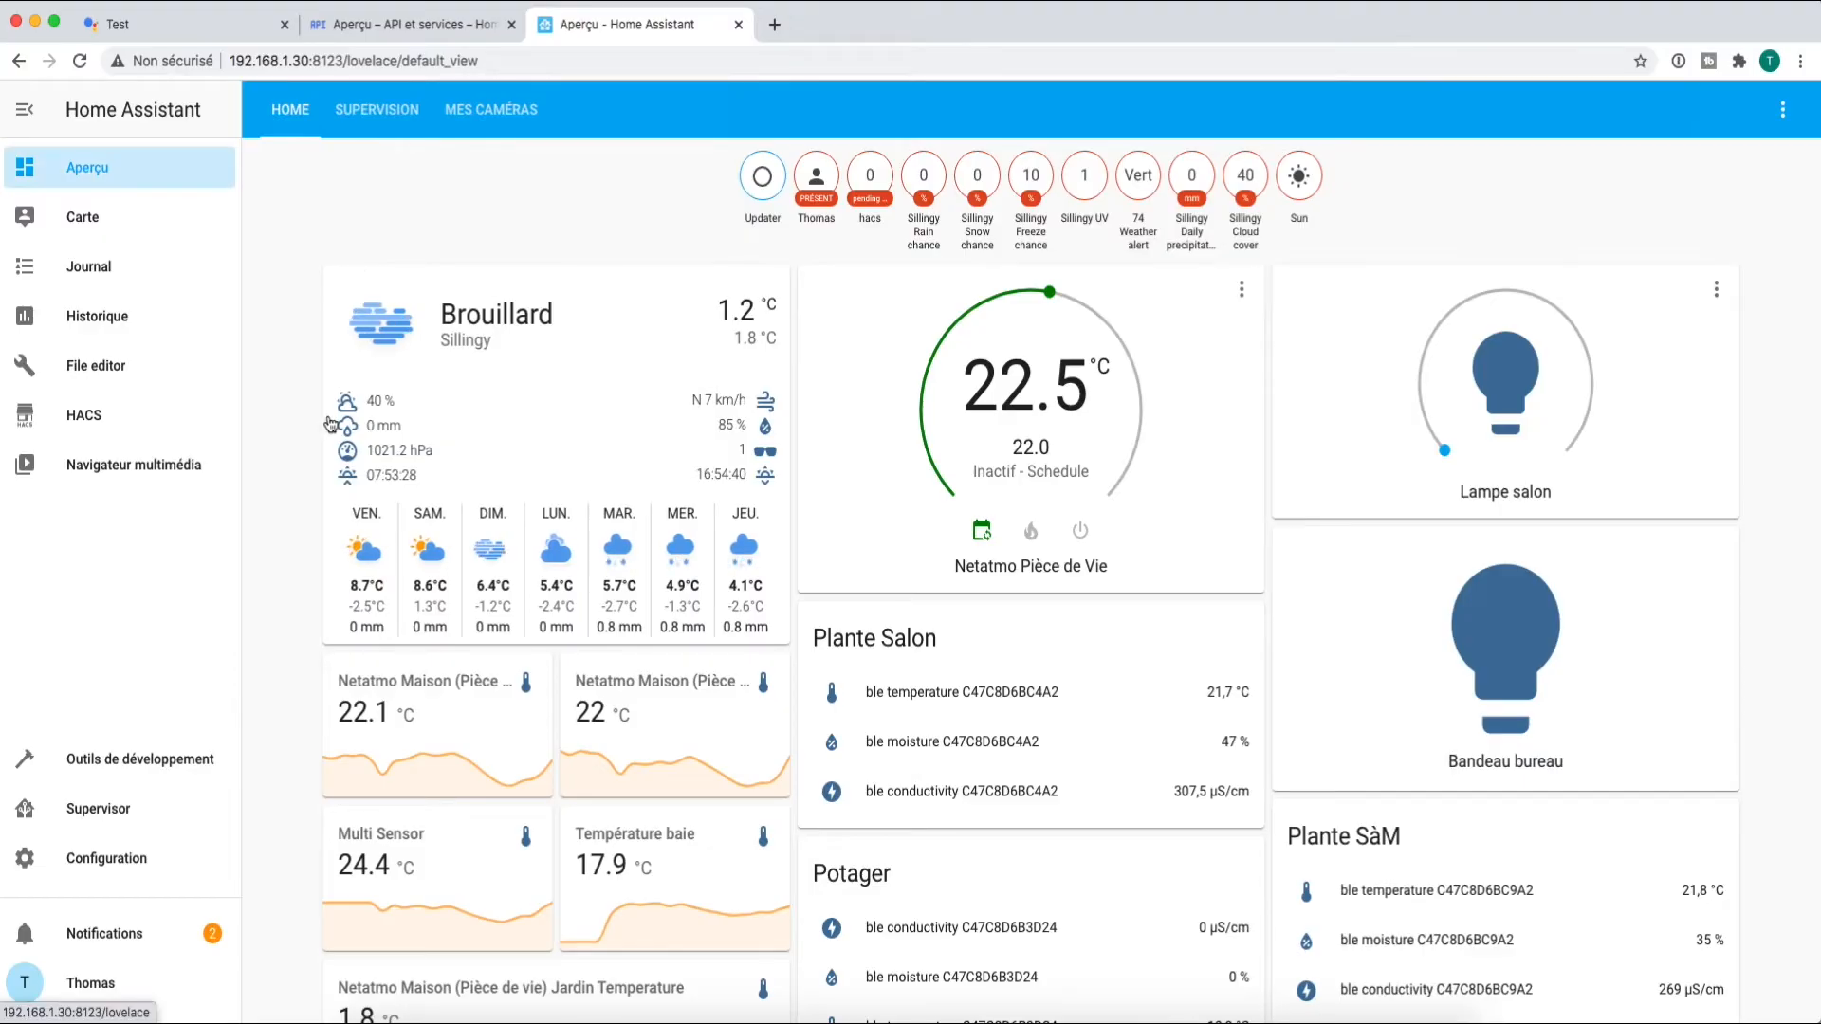
{"action": "left_click", "coordinate": [90, 371]}
{"action": "key", "text": "Return"}
{"action": "key", "text": "Return"}
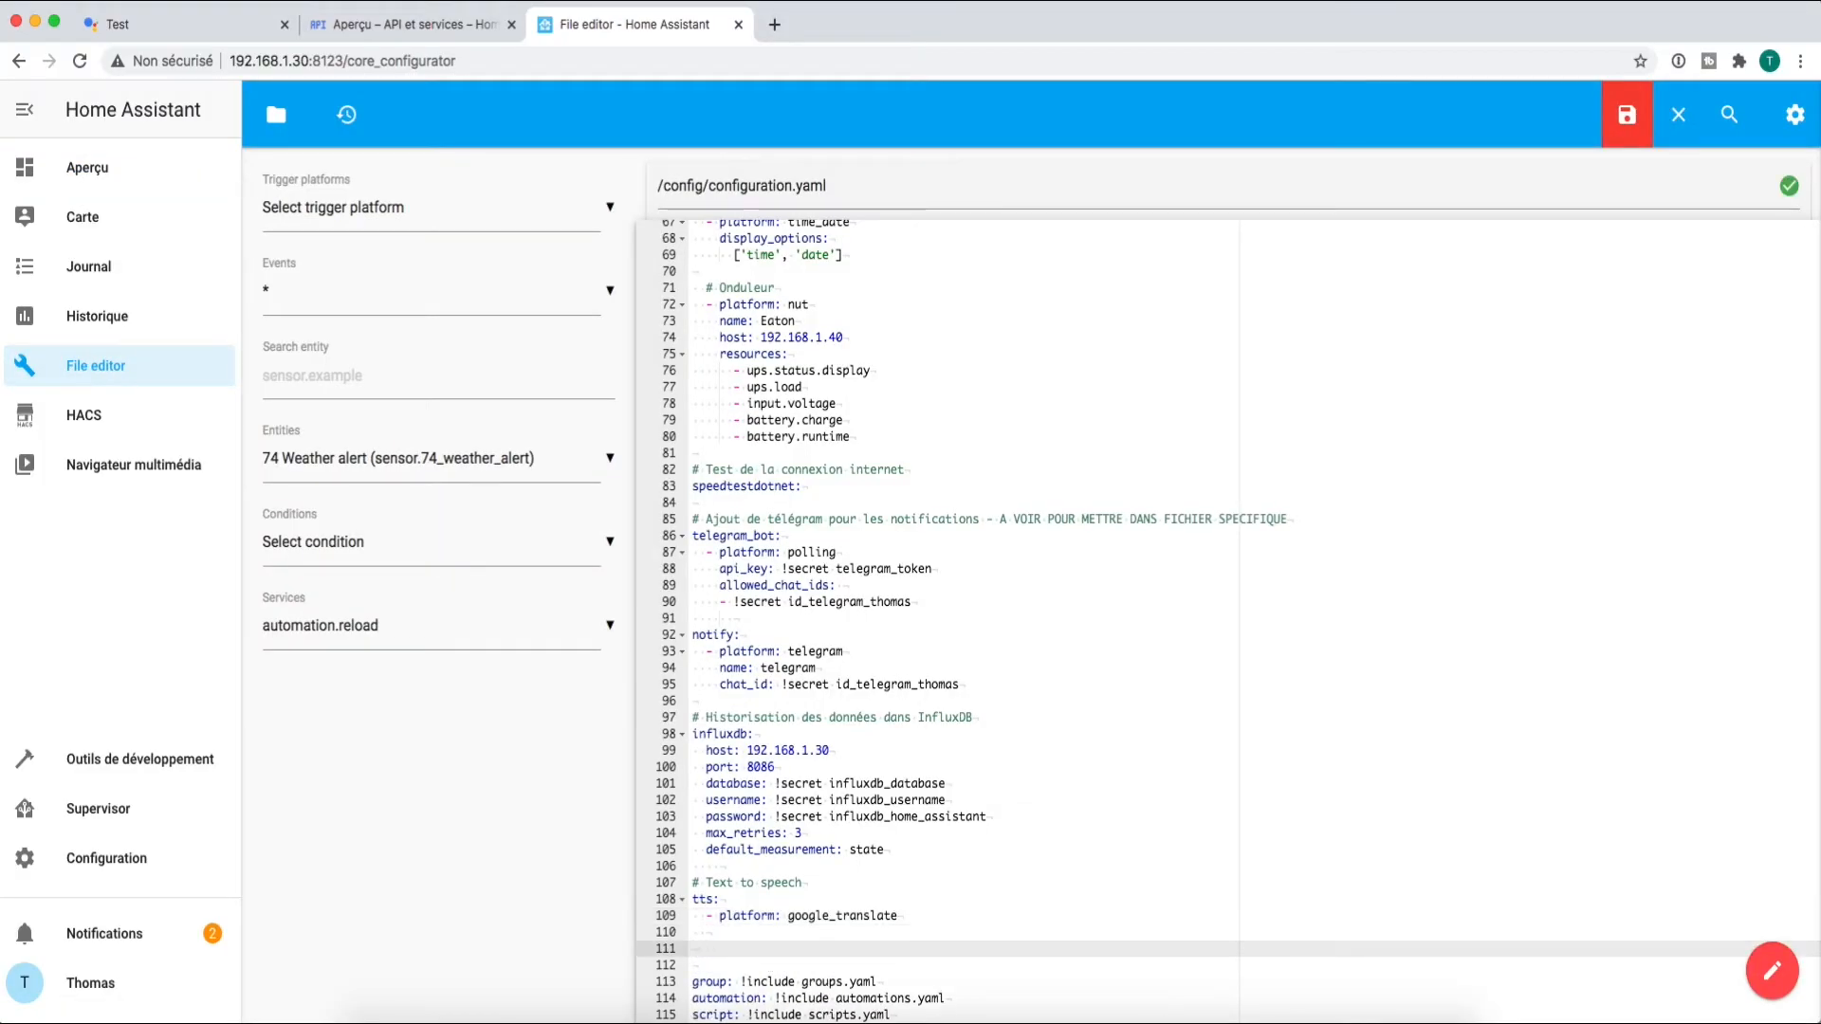
- Paste the google_assistant block and replace the project_id placeholder with !secret project_ghome
{"action": "type", "text": "# Configuration de HA avec GHOME google_assistant:   project_id: XXX   service_account:     private_key: \"XXX\"     client_email: \"XXX\"   report_state: true   exposed_domains:     - switch     - light     - sensor     - script"}
{"action": "scroll", "coordinate": [817, 823], "scroll_direction": "down", "scroll_amount": 5}
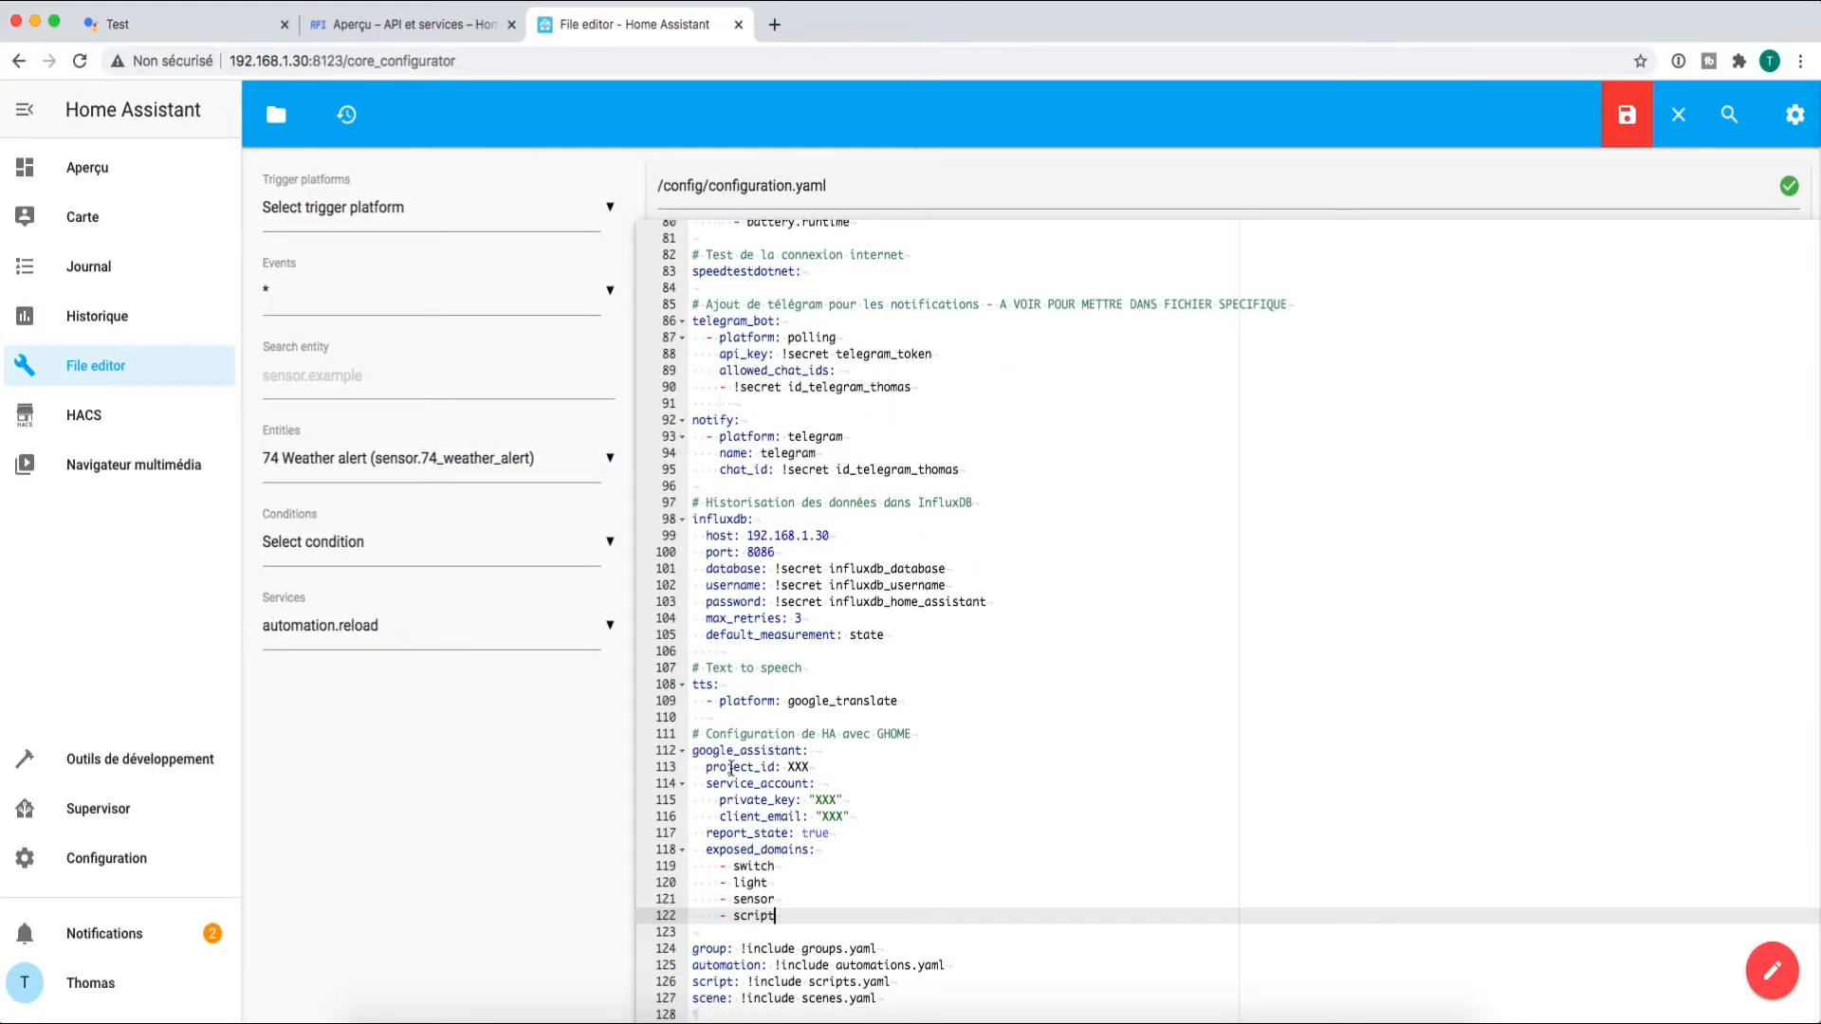
{"action": "double_click", "coordinate": [791, 767]}
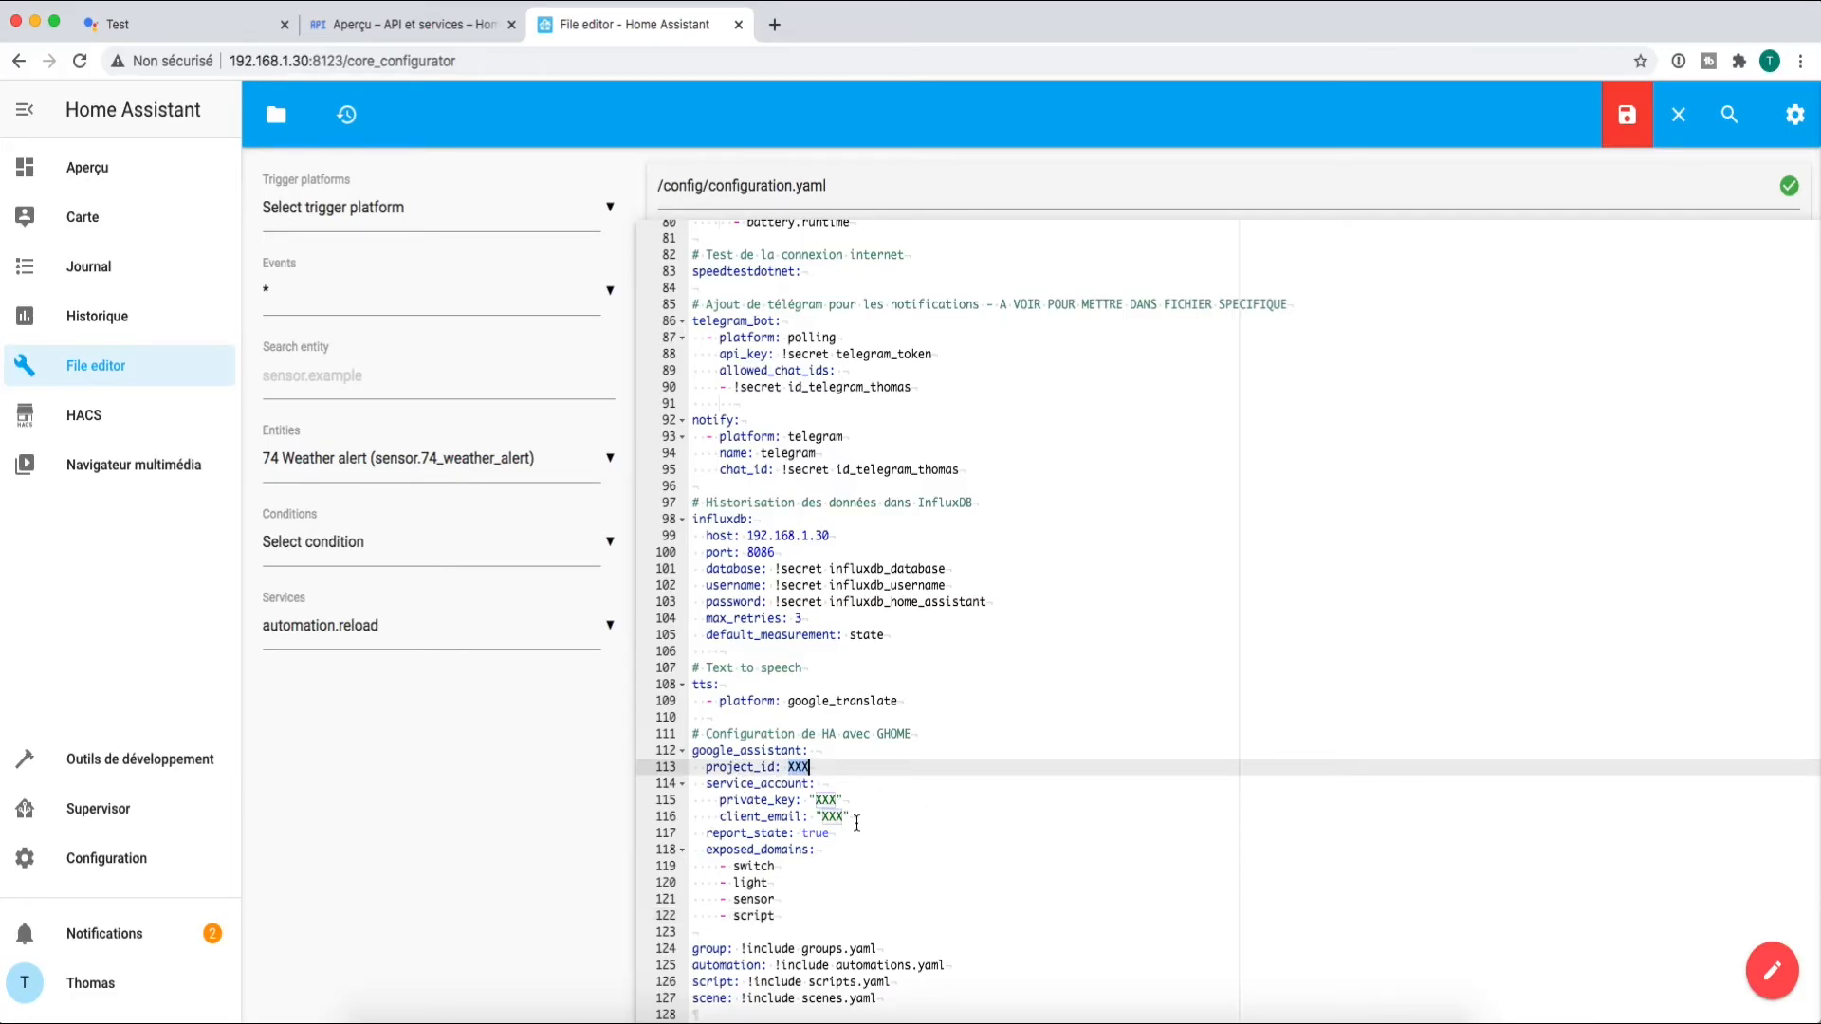
{"action": "left_click", "coordinate": [1316, 1015]}
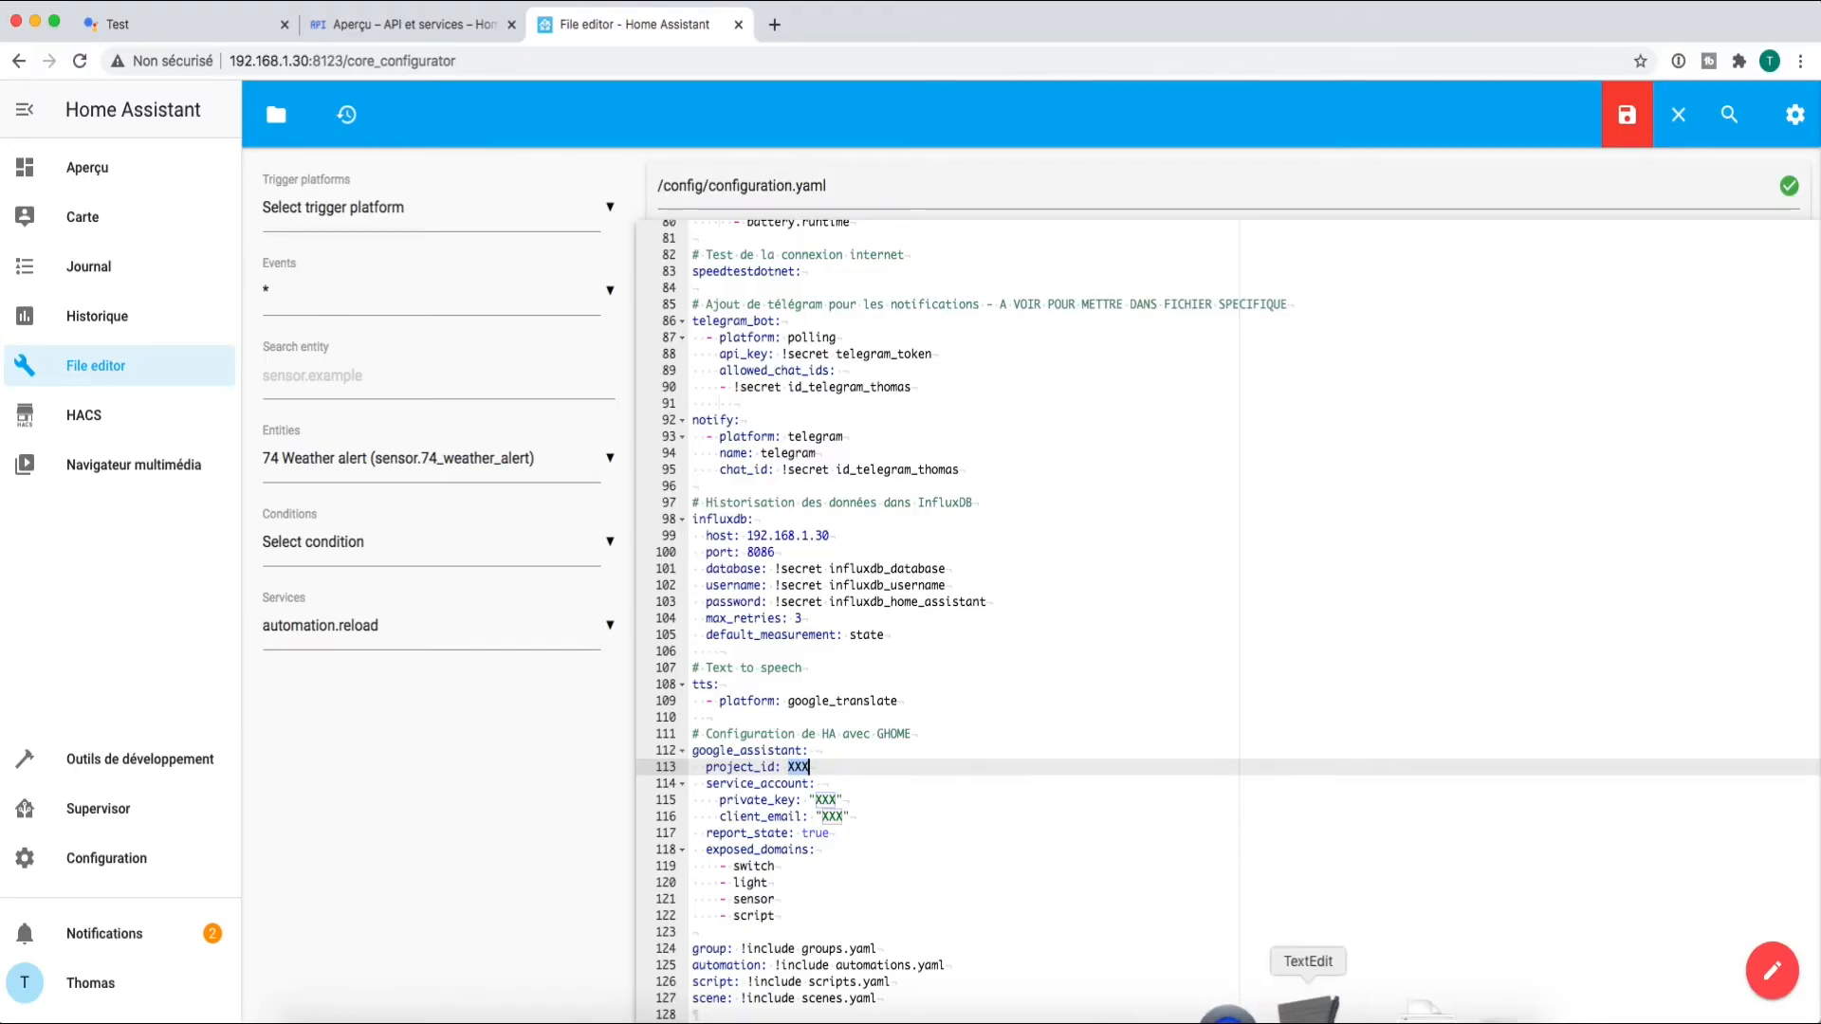
{"action": "left_click", "coordinate": [841, 774]}
{"action": "key", "text": "BackSpace"}
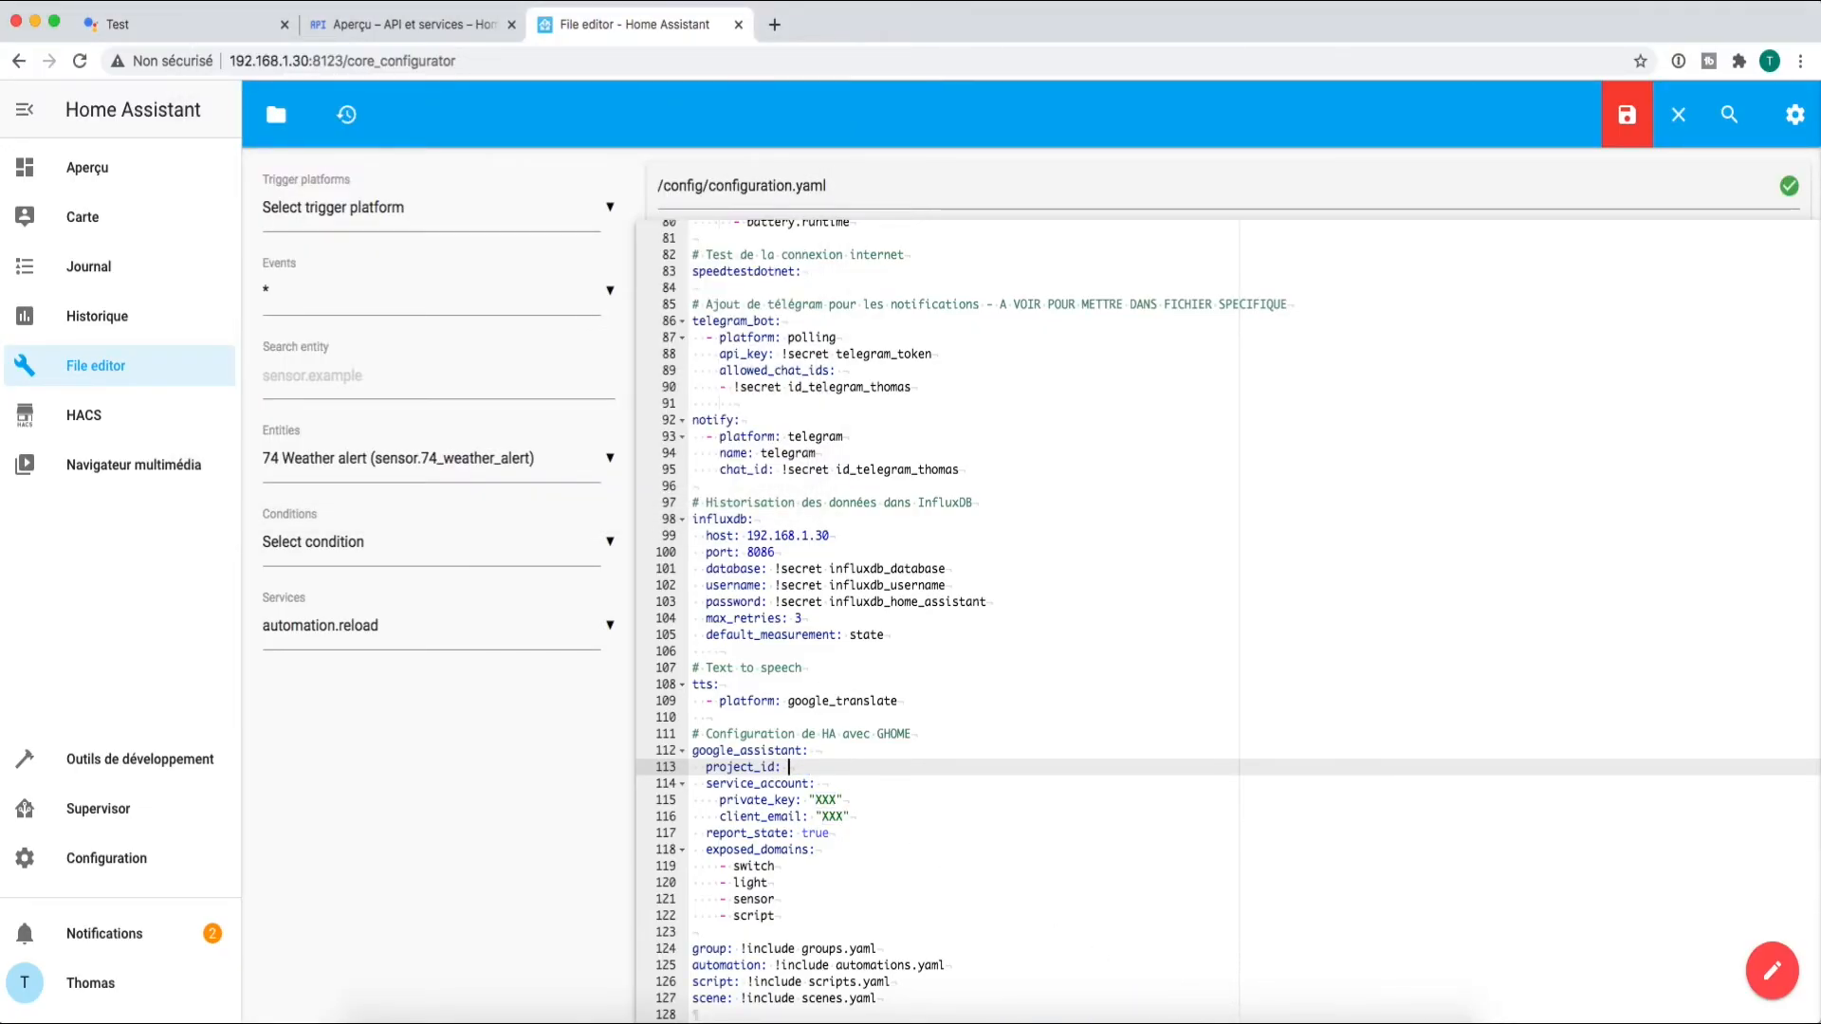
{"action": "type", "text": "!secret project_ghome"}
{"action": "double_click", "coordinate": [824, 799]}
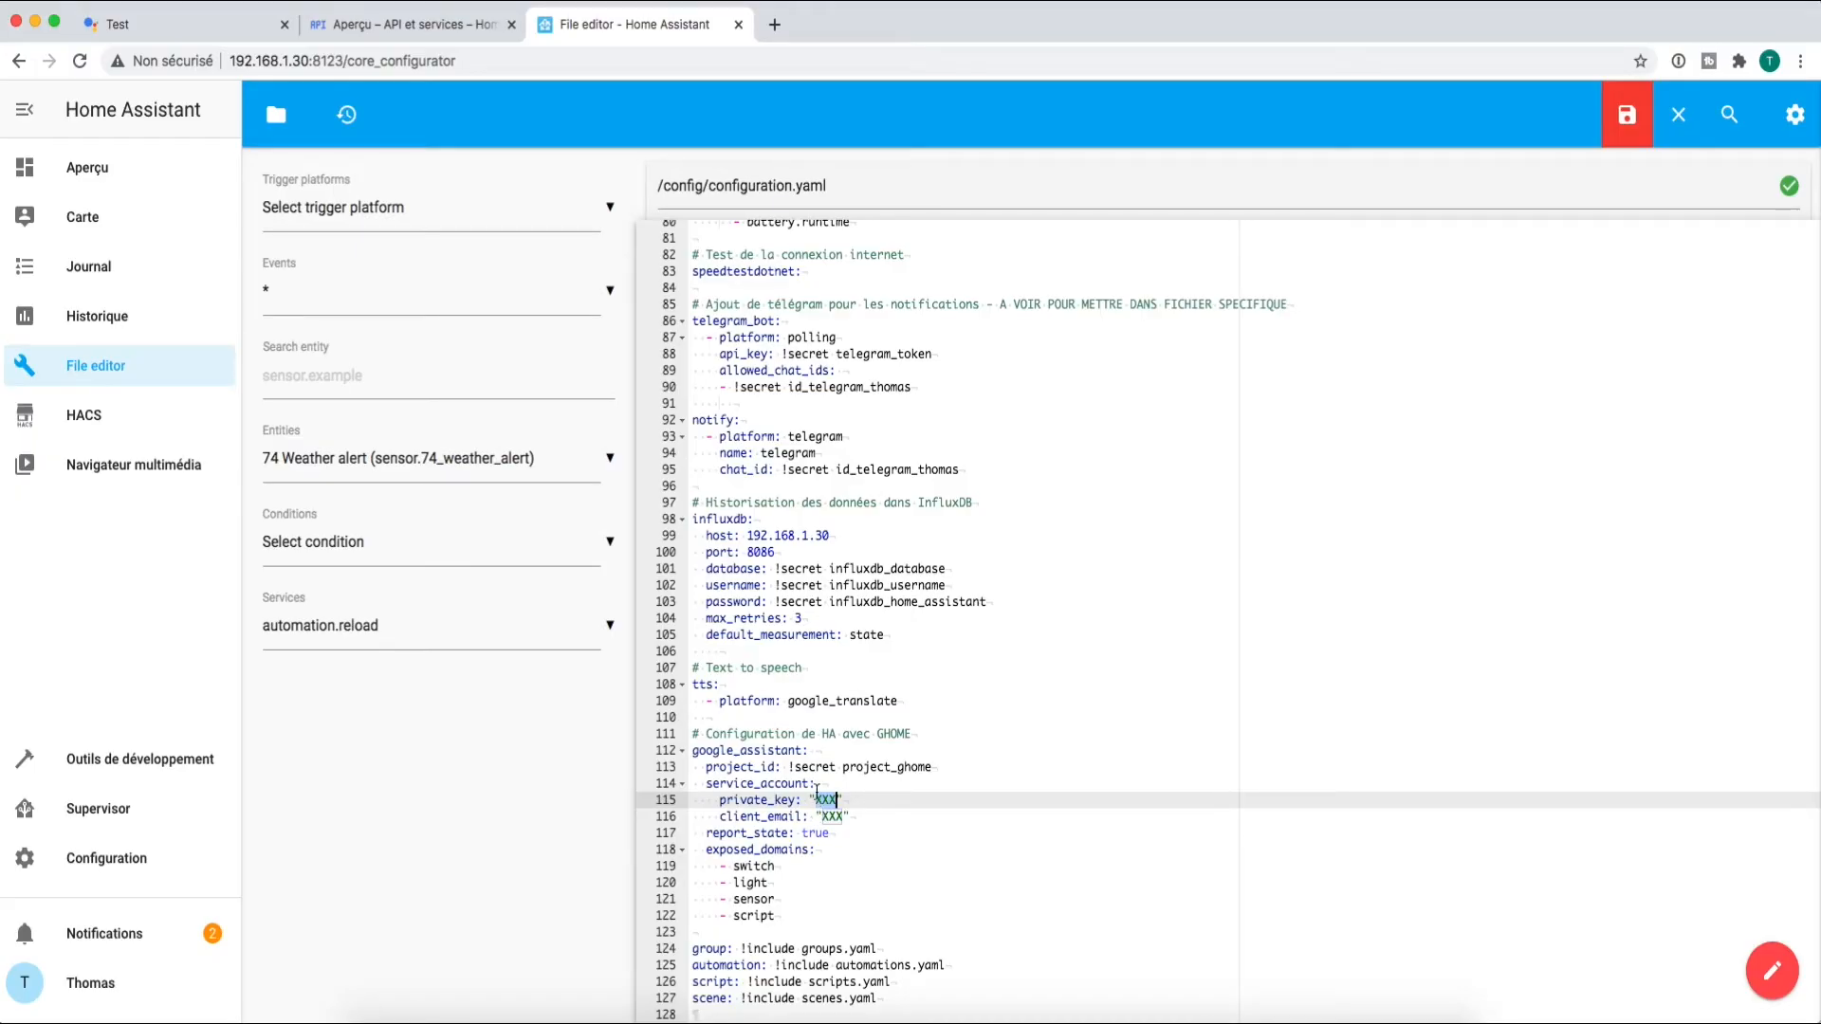
- Set client_email to !secret email_ghome and private_key to !secret privatekey_ghome, then save configuration.yaml
{"action": "left_click_drag", "start_coordinate": [820, 816], "coordinate": [852, 817]}
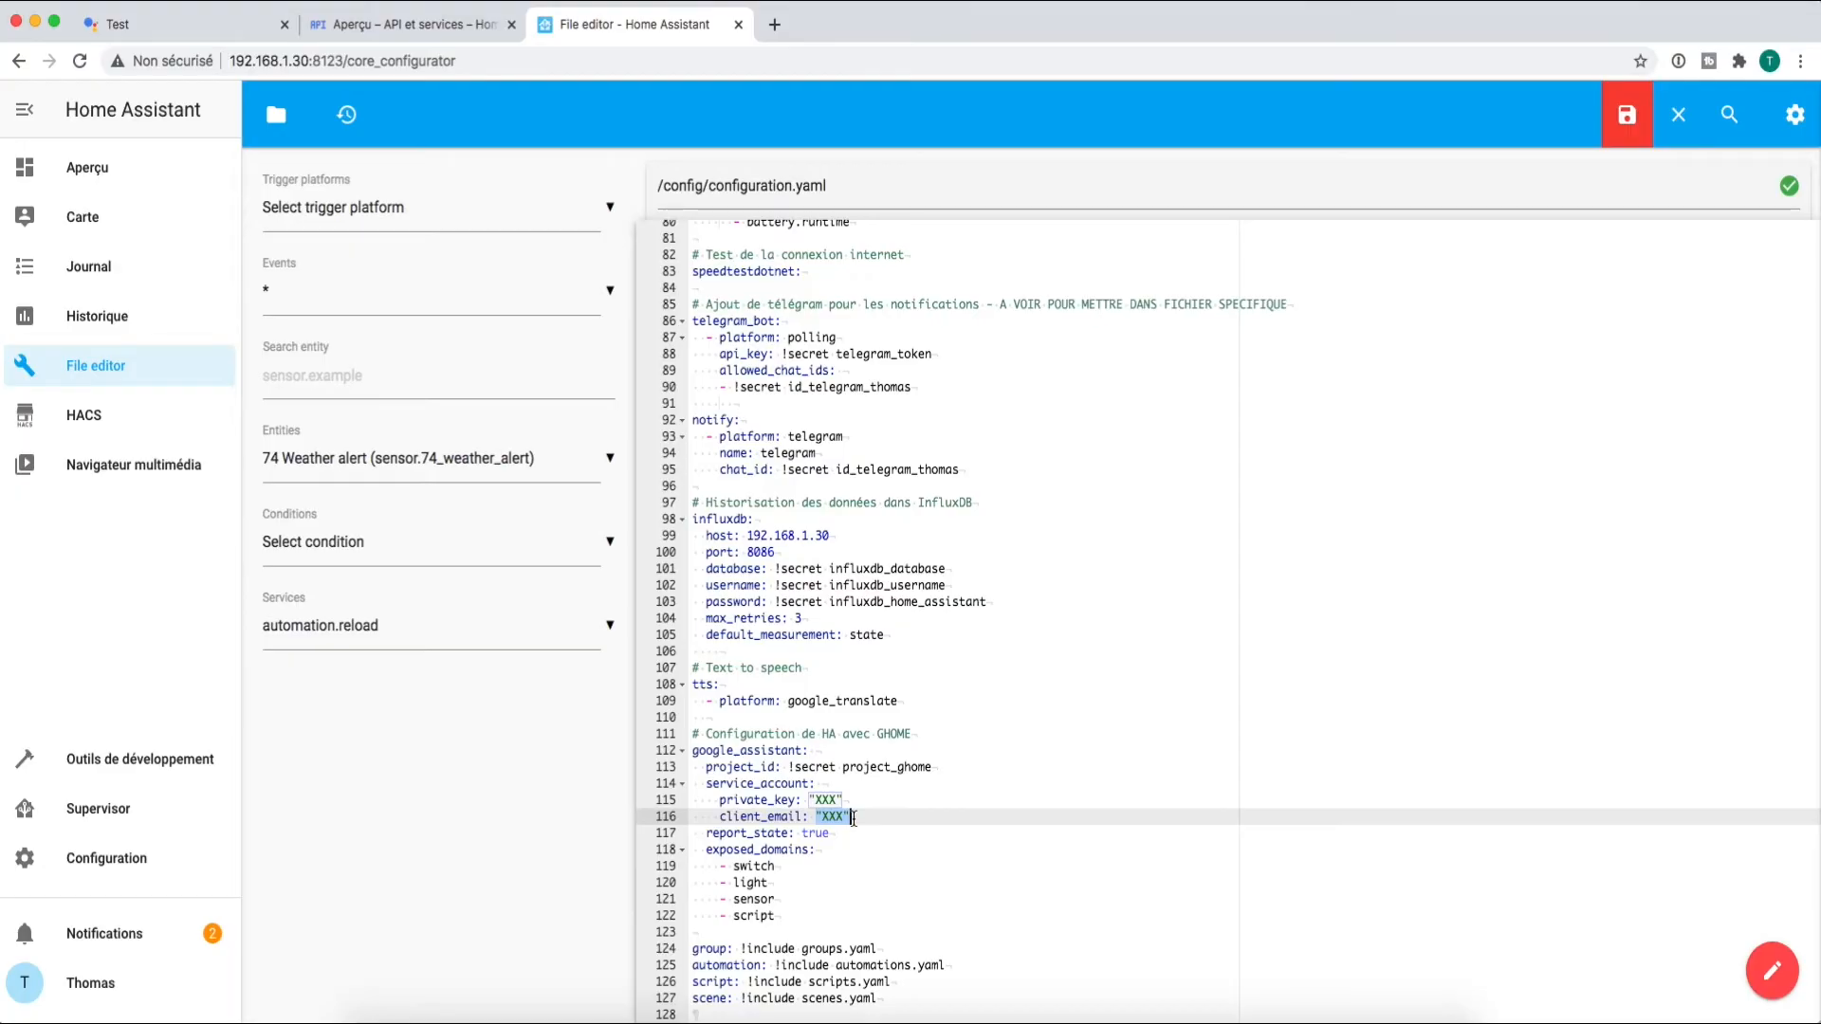
{"action": "type", "text": "!secret email_ghome"}
{"action": "left_click_drag", "start_coordinate": [809, 800], "coordinate": [842, 800]}
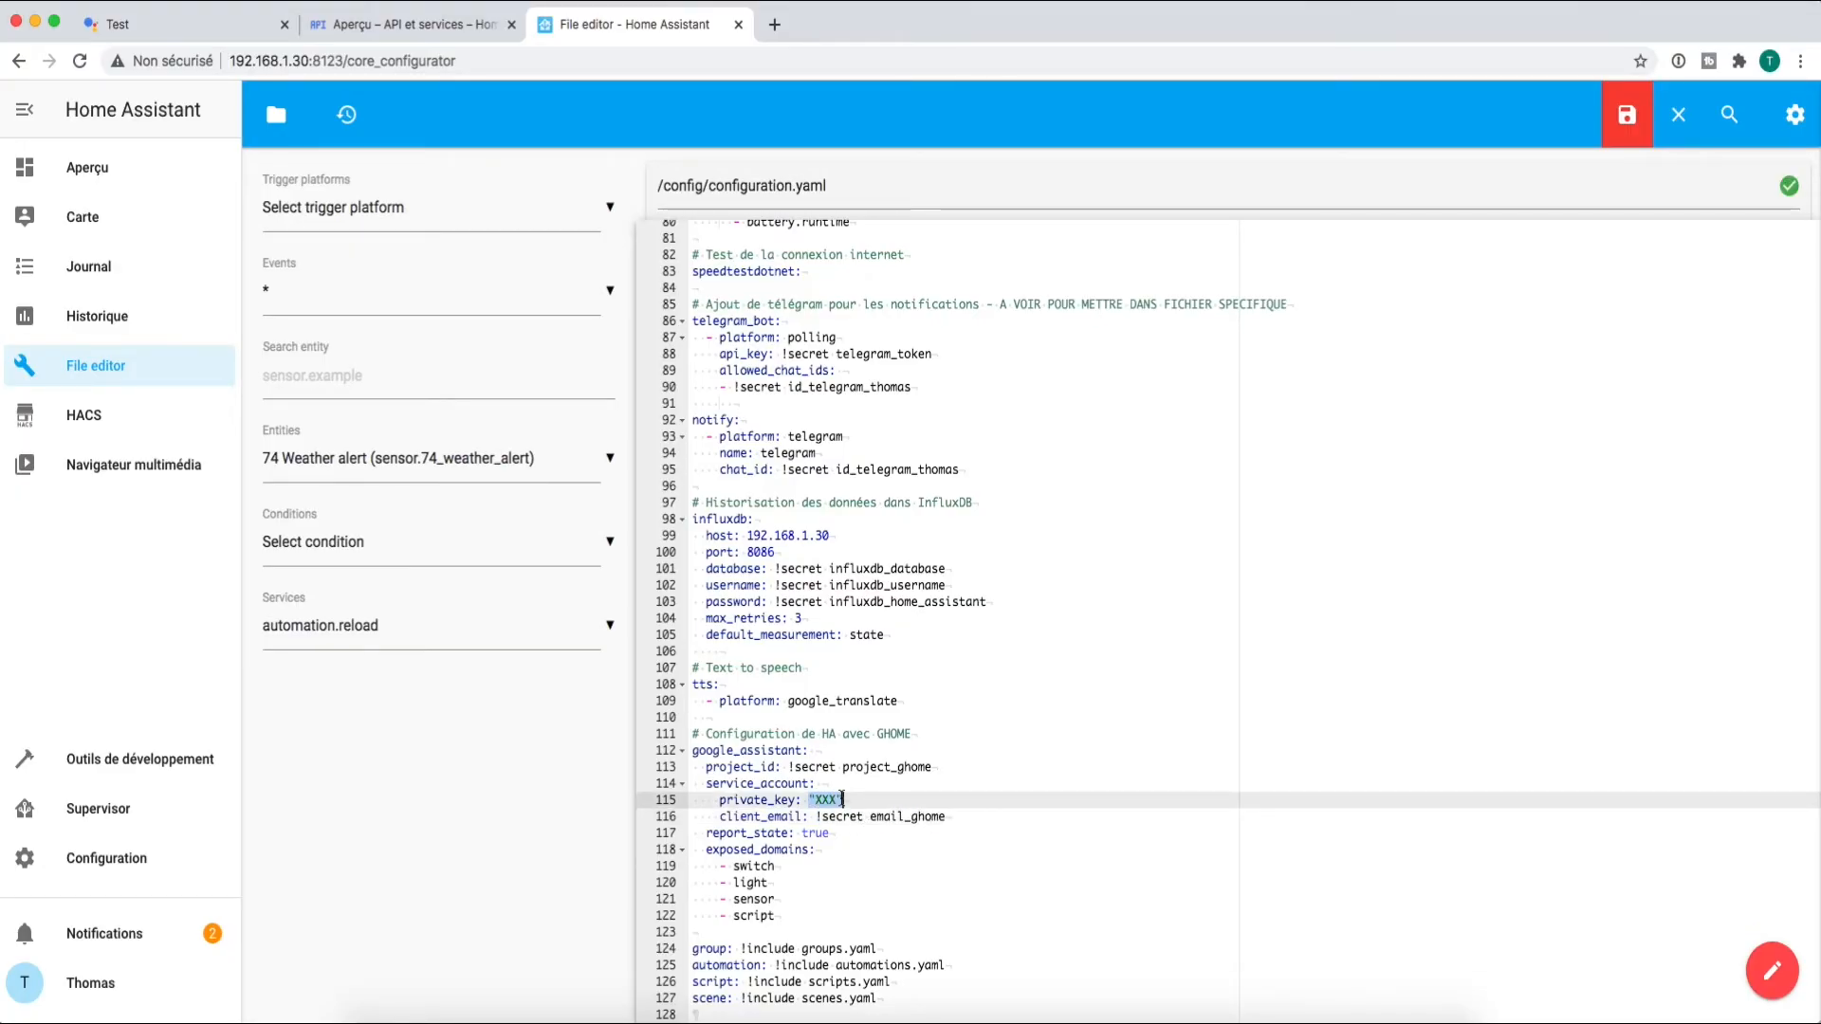
{"action": "type", "text": "!secret privatekey_ghome"}
{"action": "left_click", "coordinate": [931, 817]}
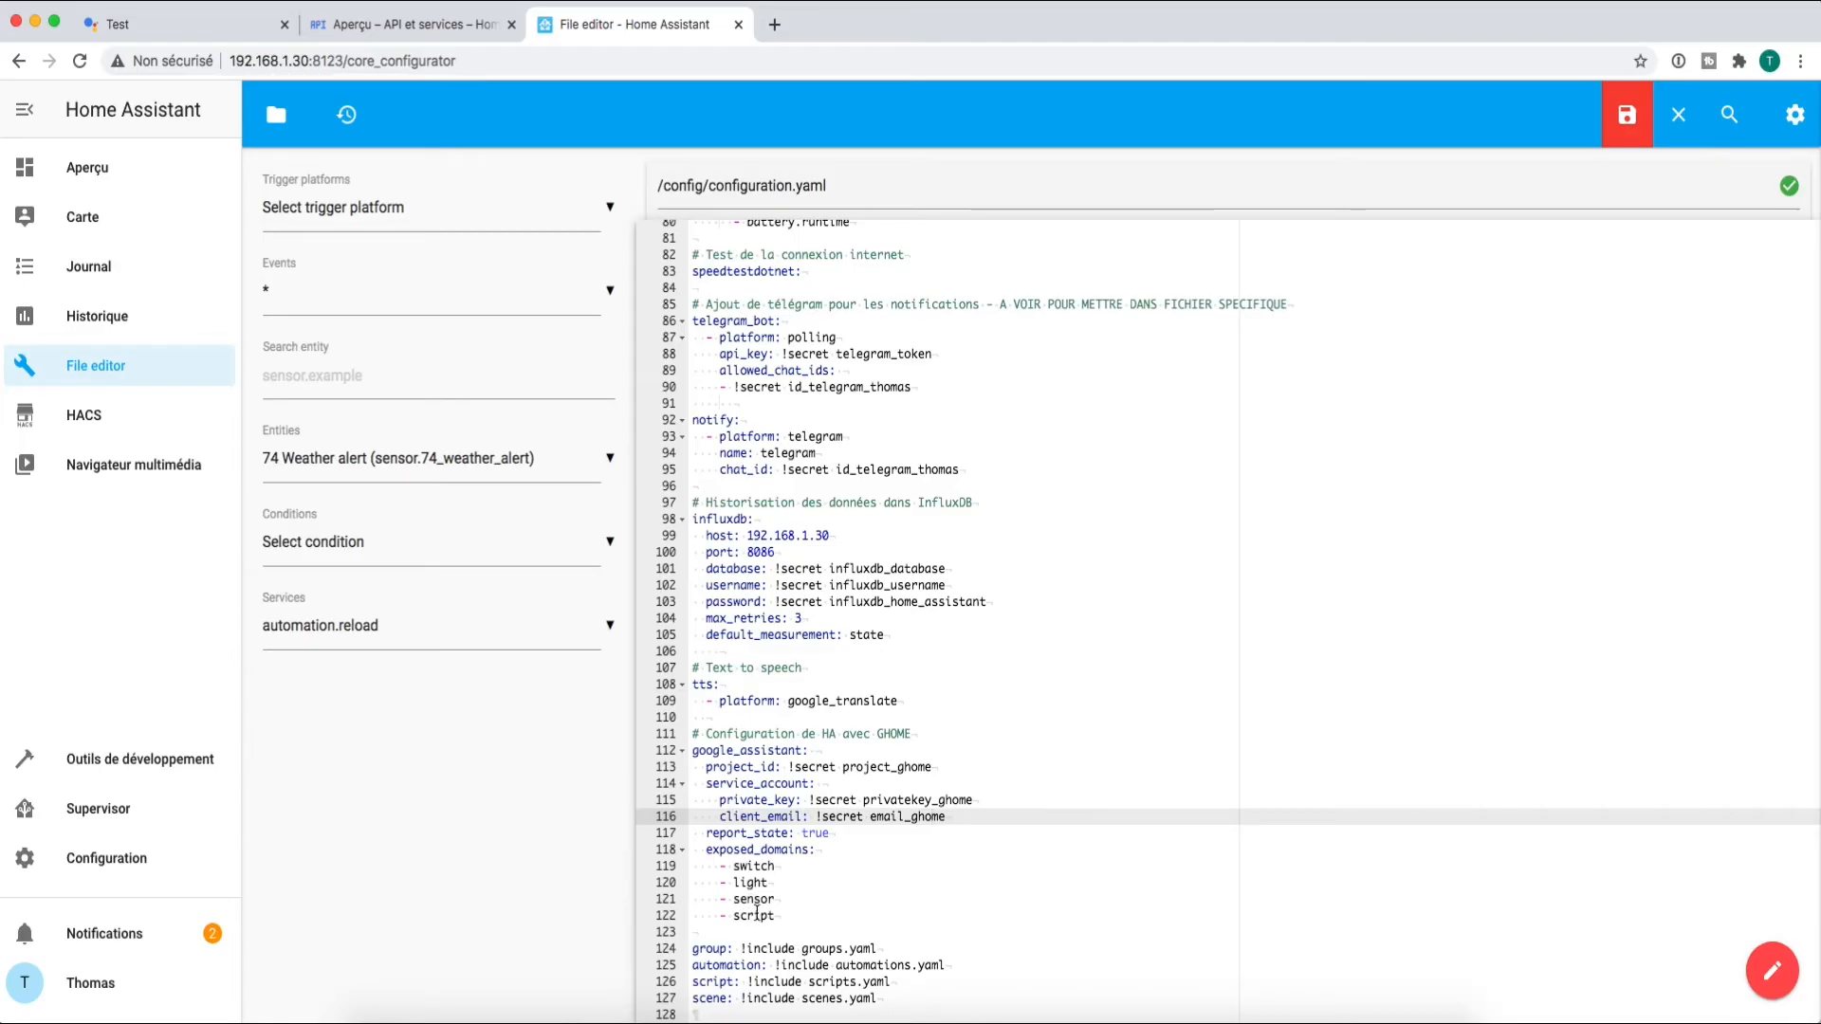
{"action": "left_click", "coordinate": [807, 911]}
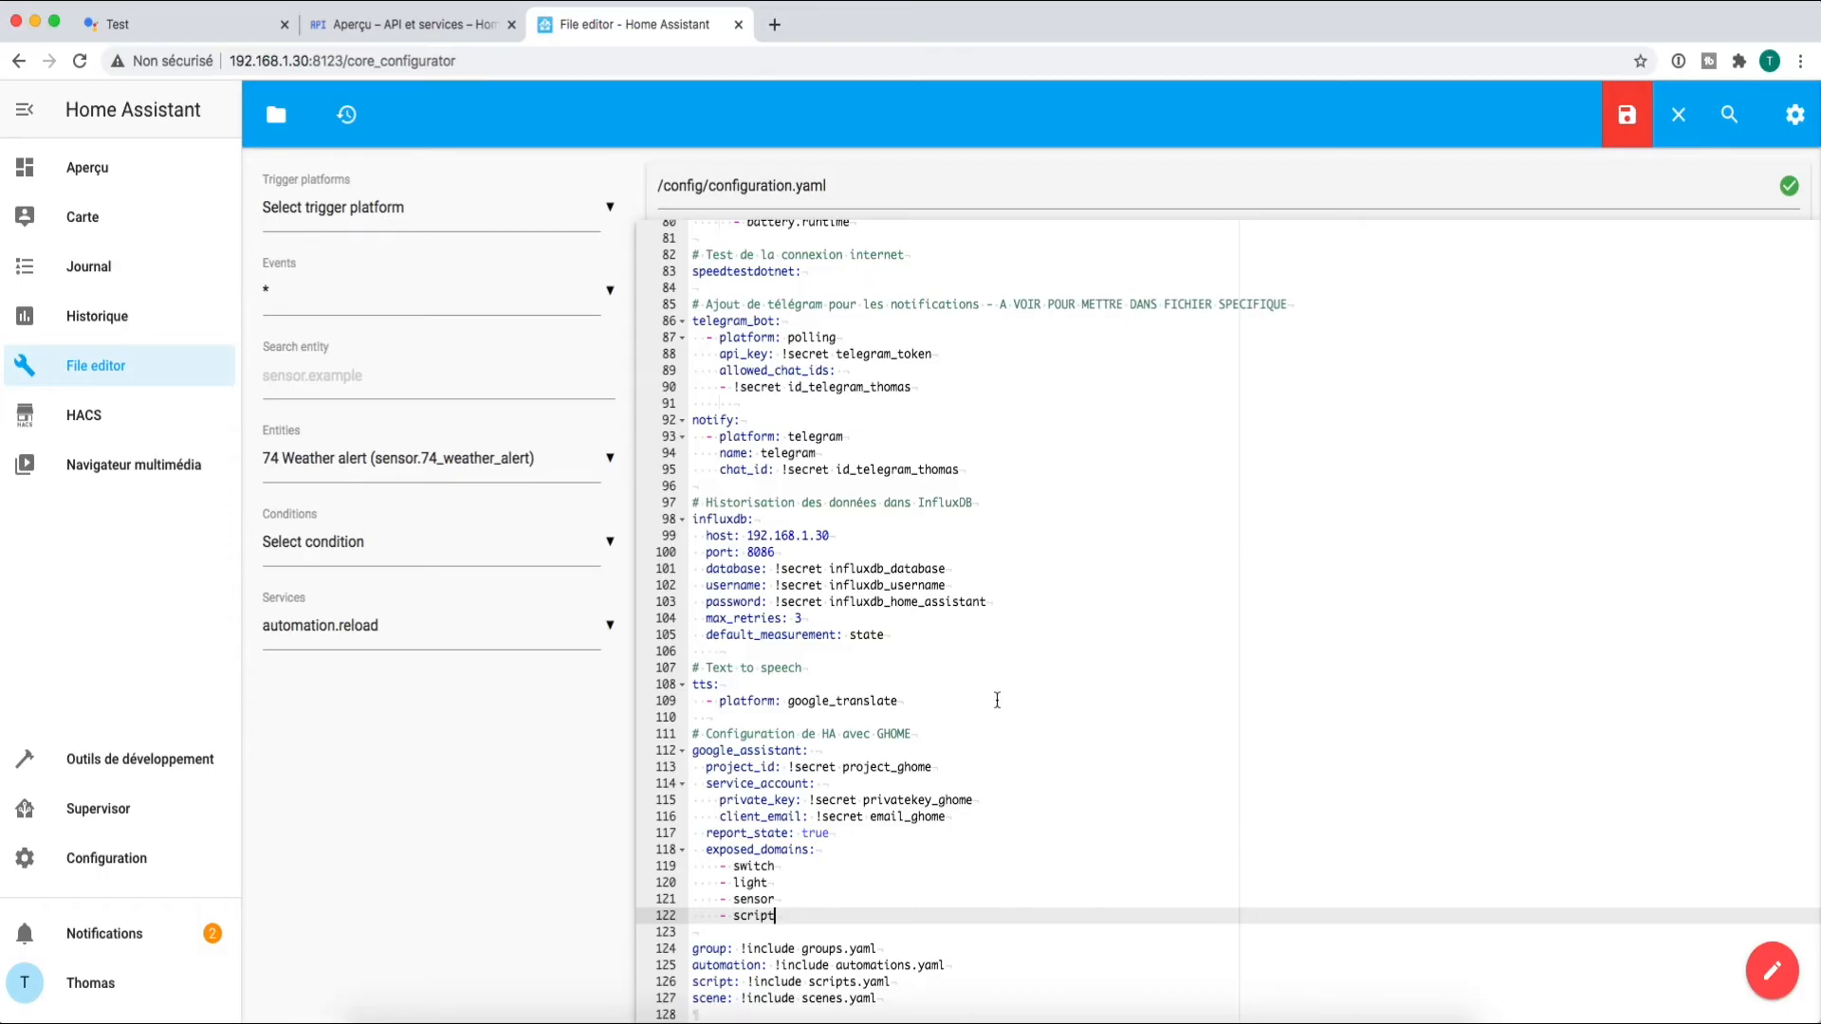
{"action": "key", "text": "super+s"}
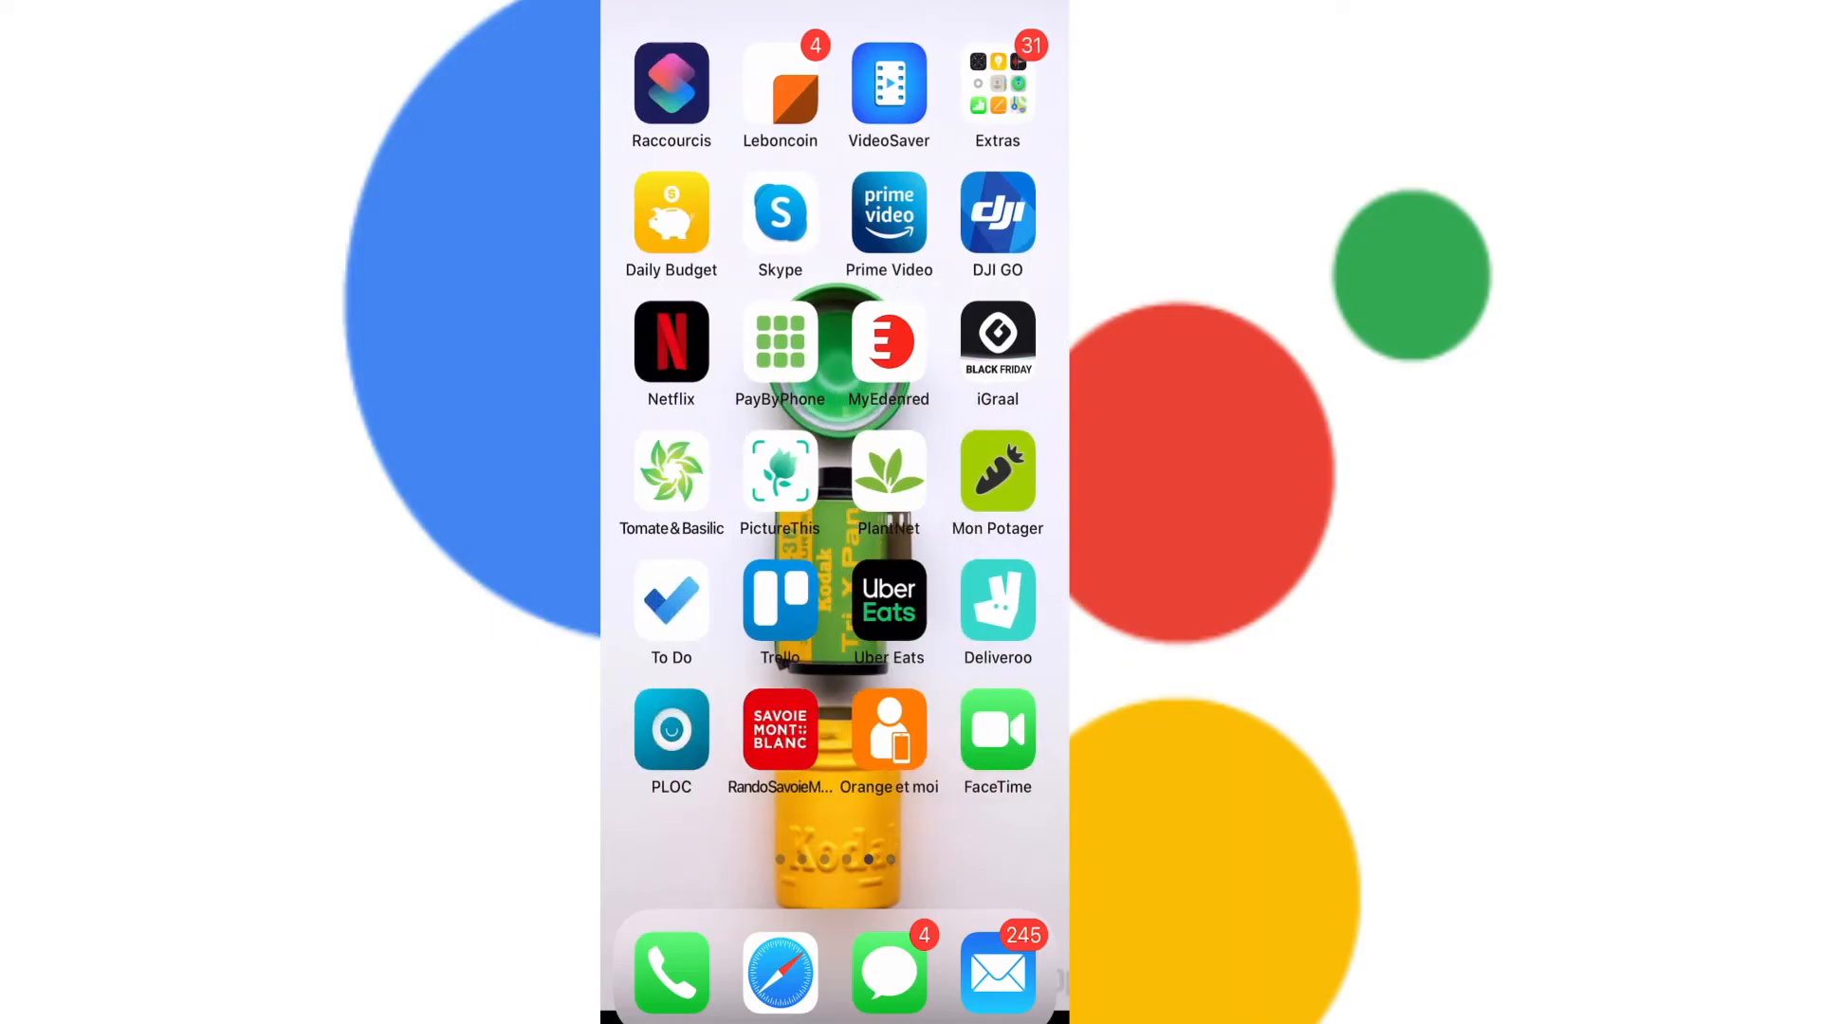
- Launch Google Home and choose the [test] homeassistant service under Configurer un appareil
{"action": "left_click", "coordinate": [997, 341]}
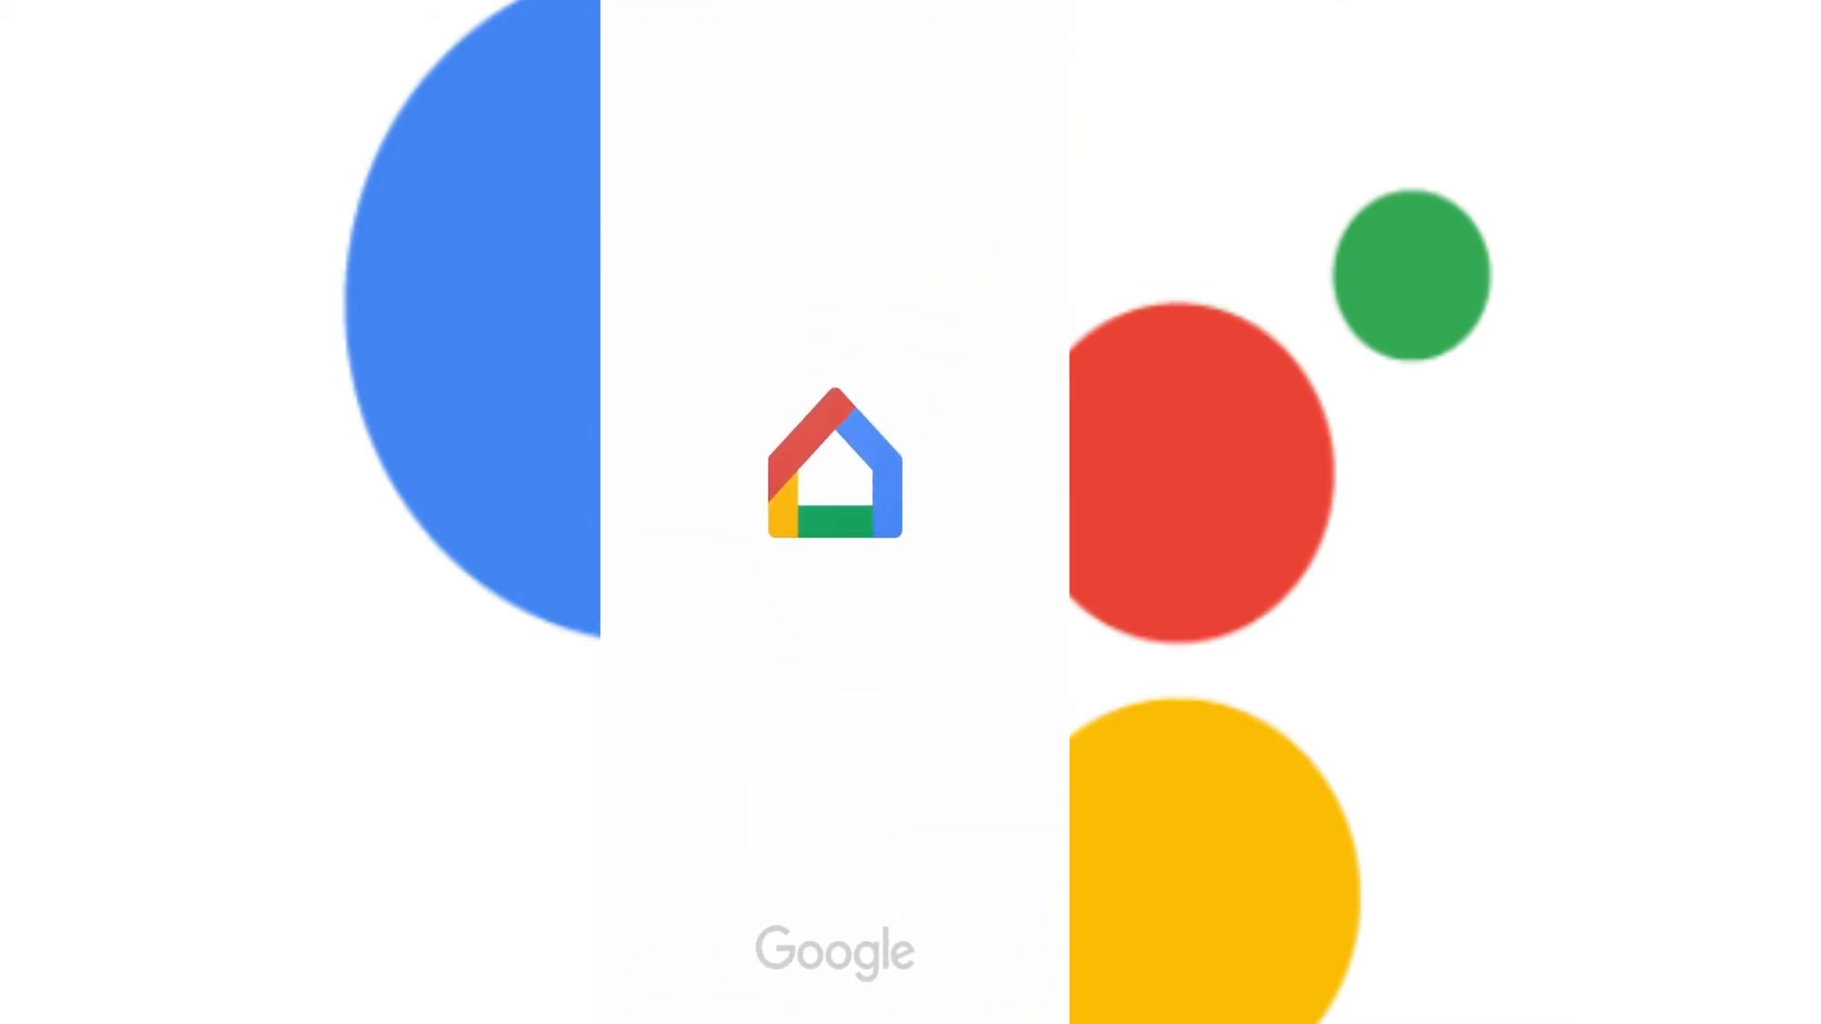
{"action": "left_click", "coordinate": [635, 44]}
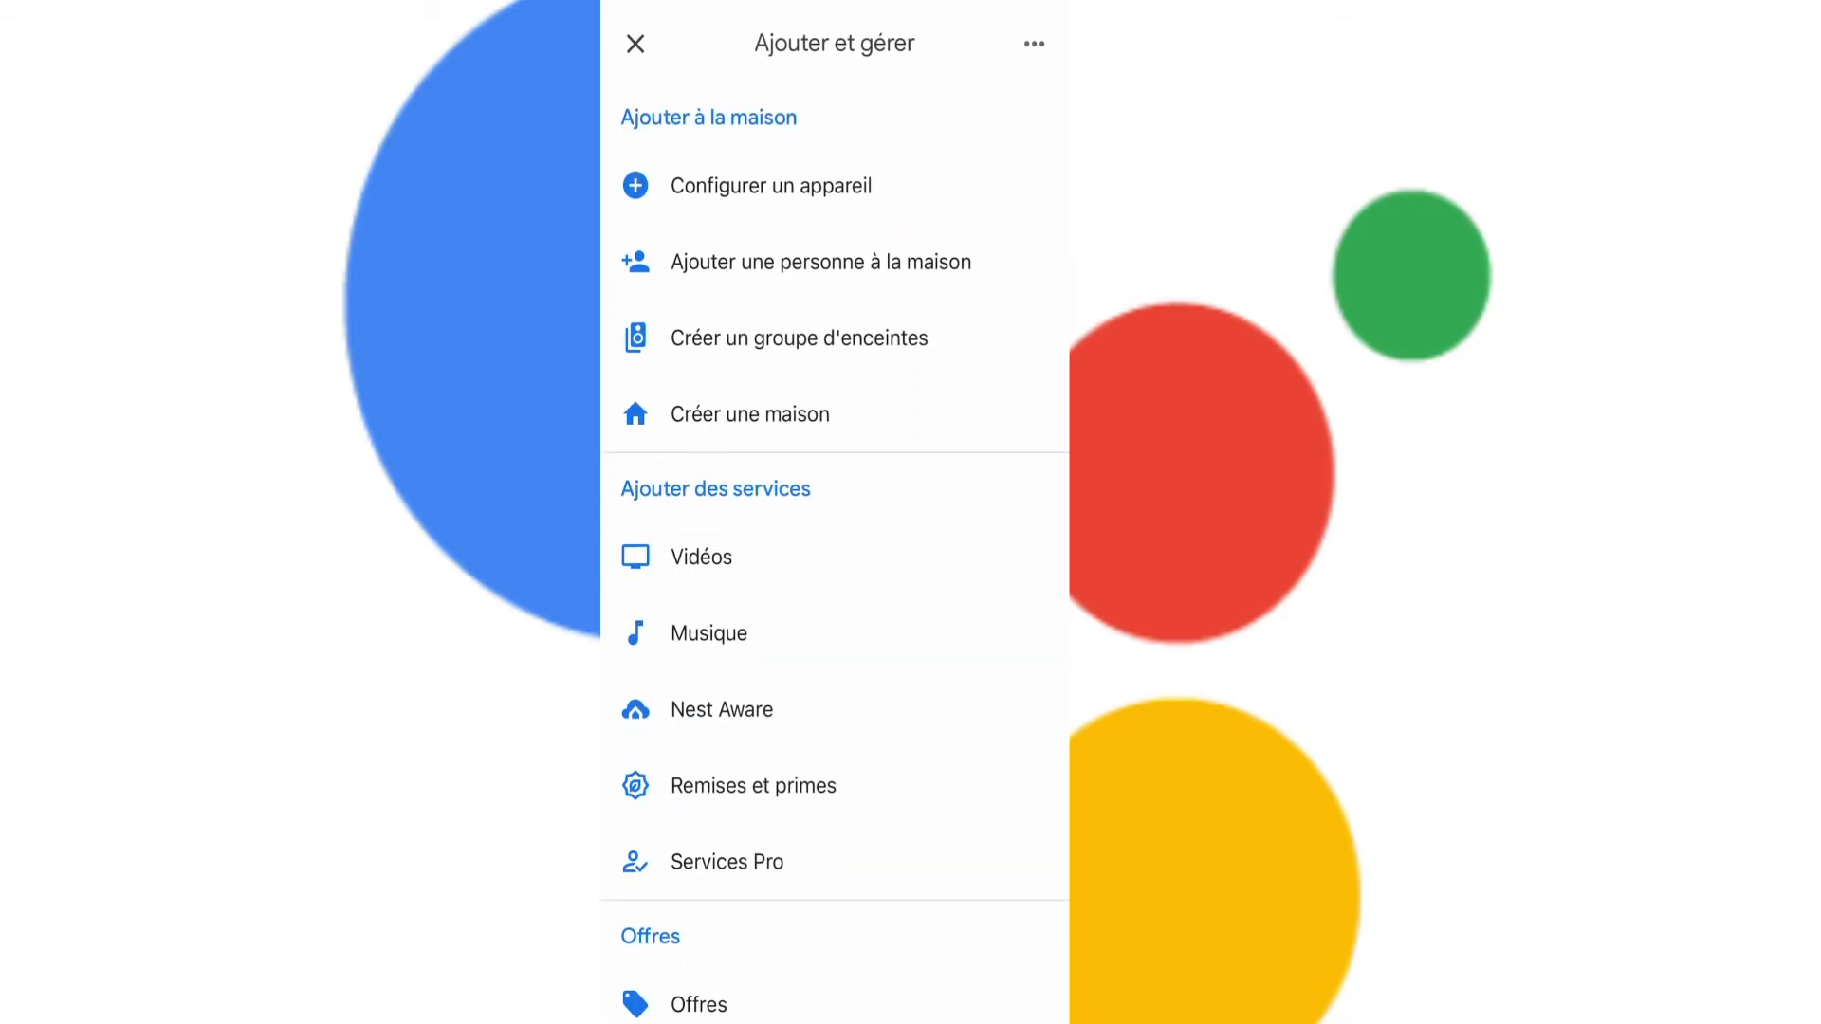
{"action": "left_click", "coordinate": [771, 186]}
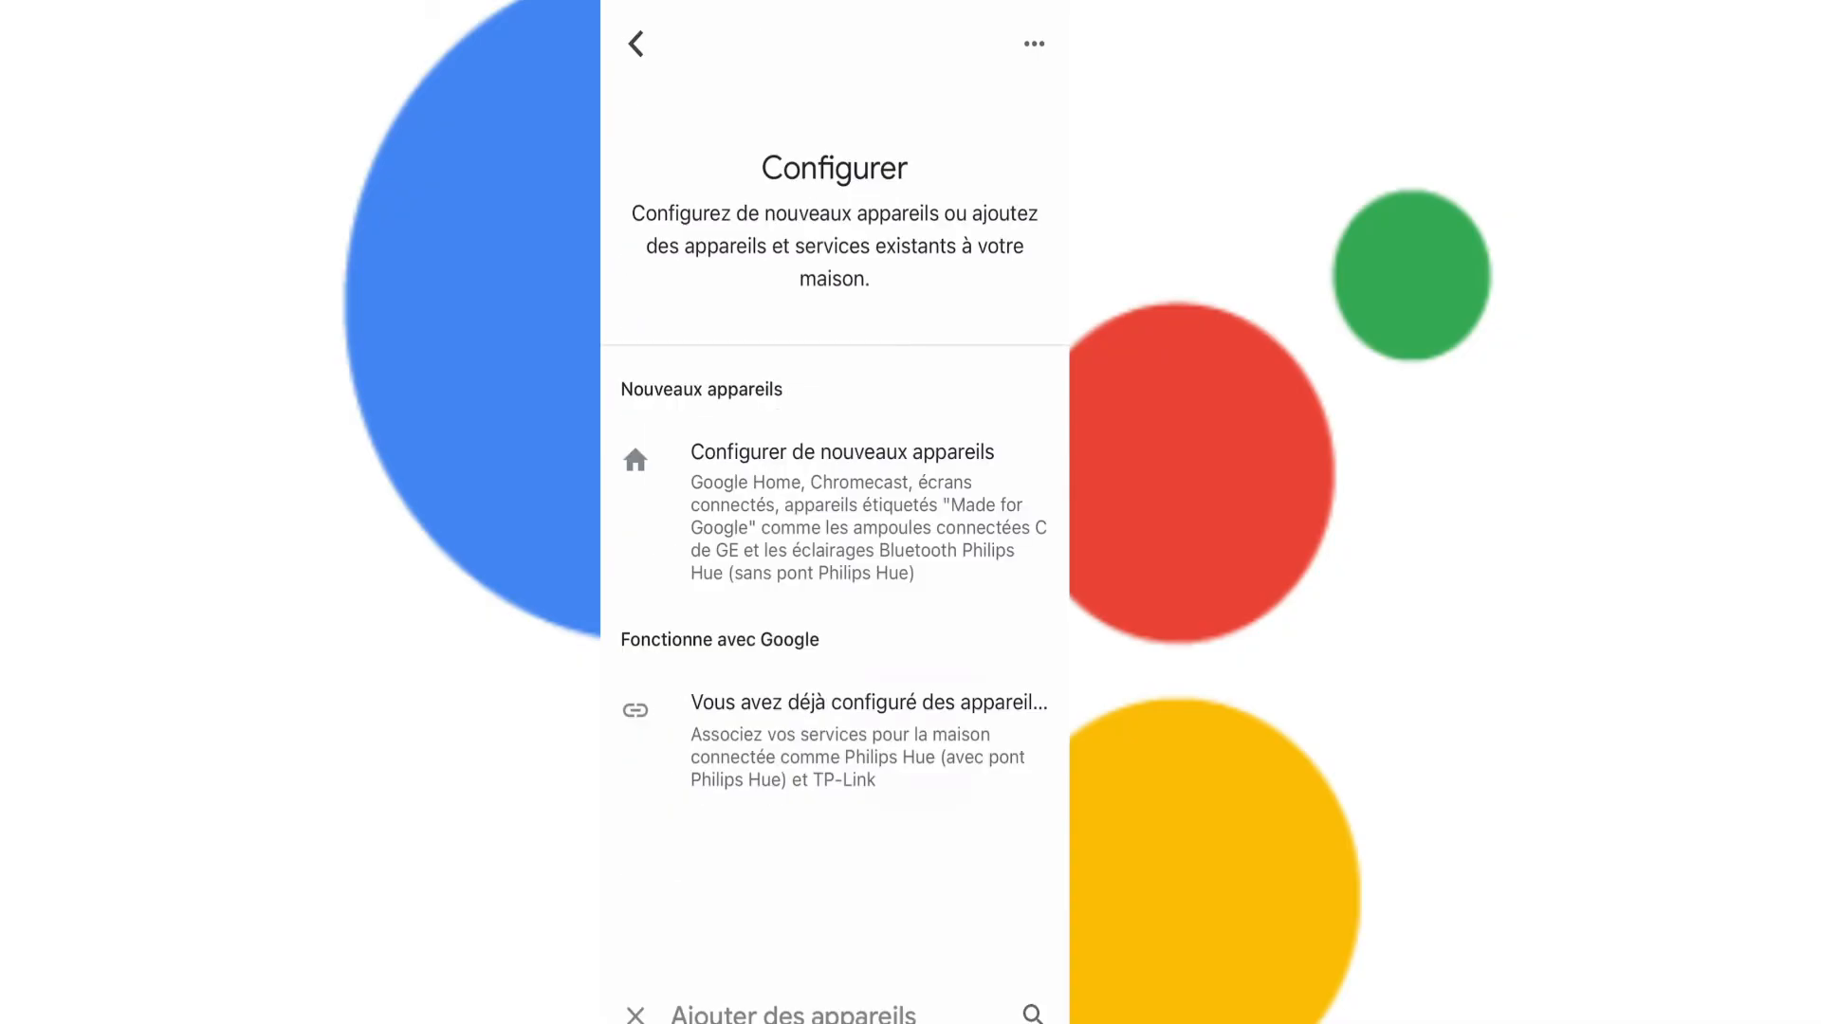
{"action": "left_click", "coordinate": [868, 740]}
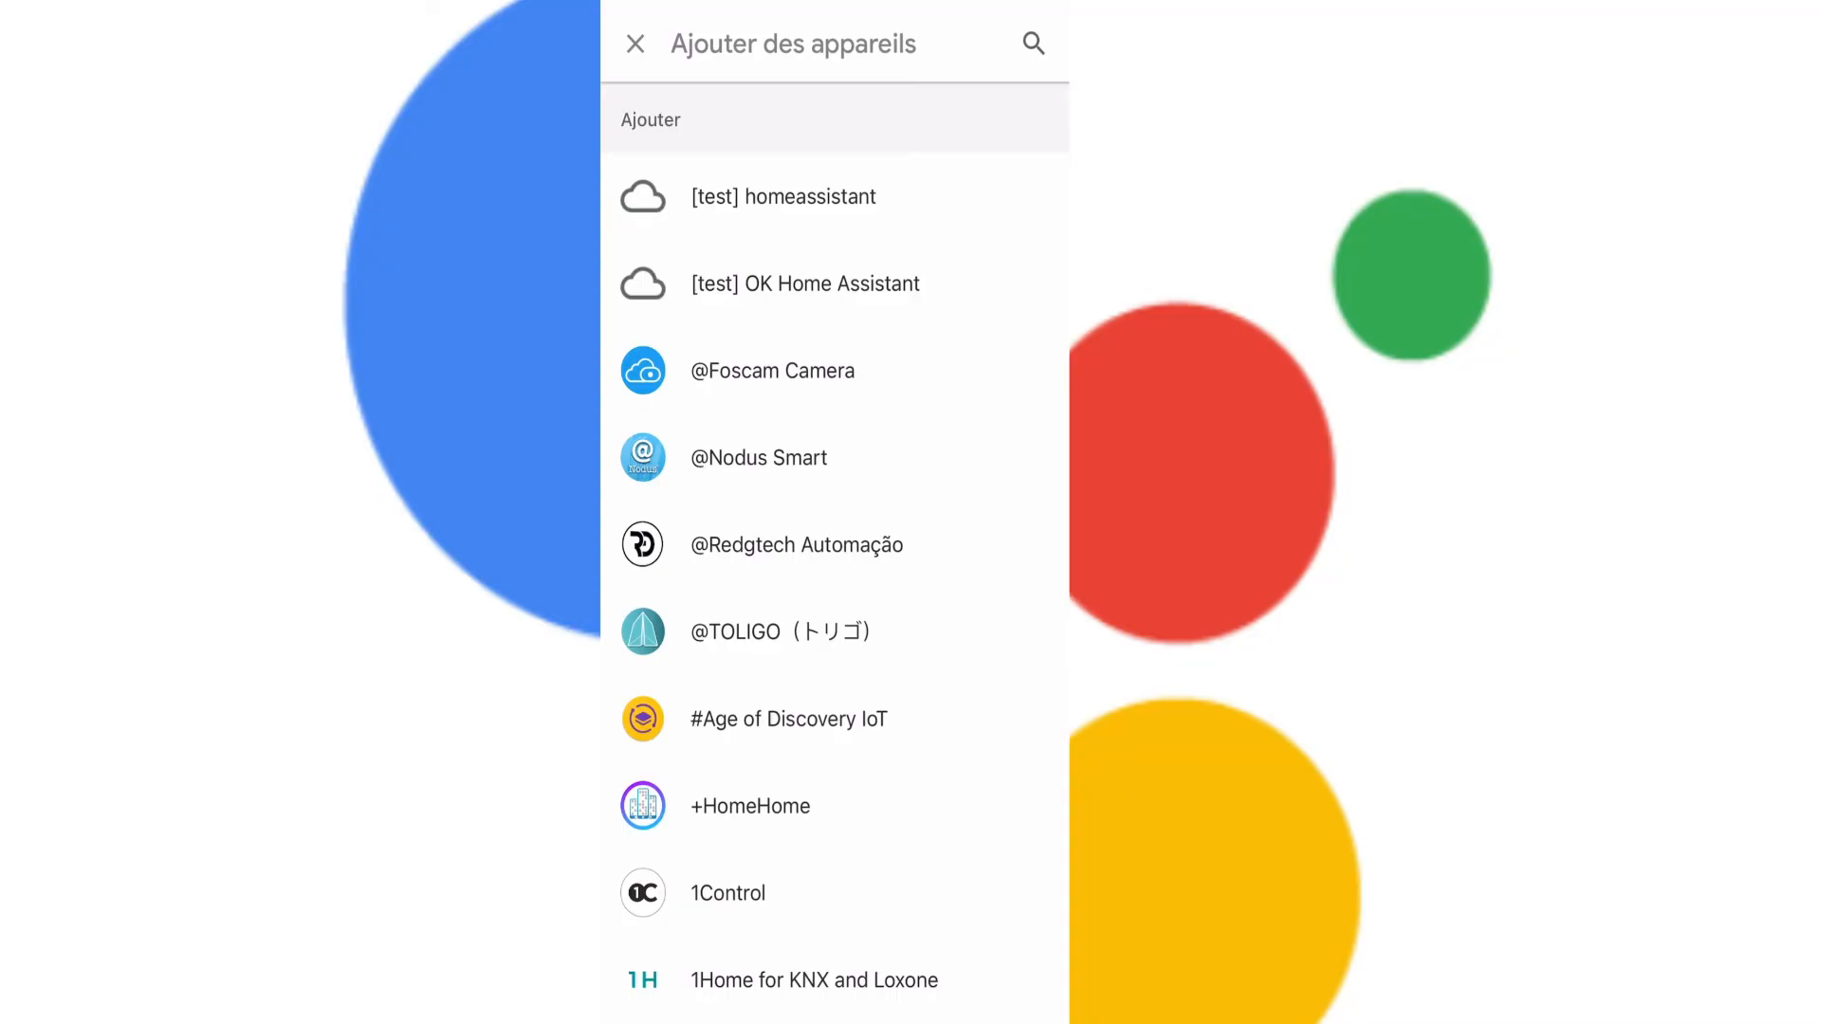
{"action": "left_click", "coordinate": [784, 197]}
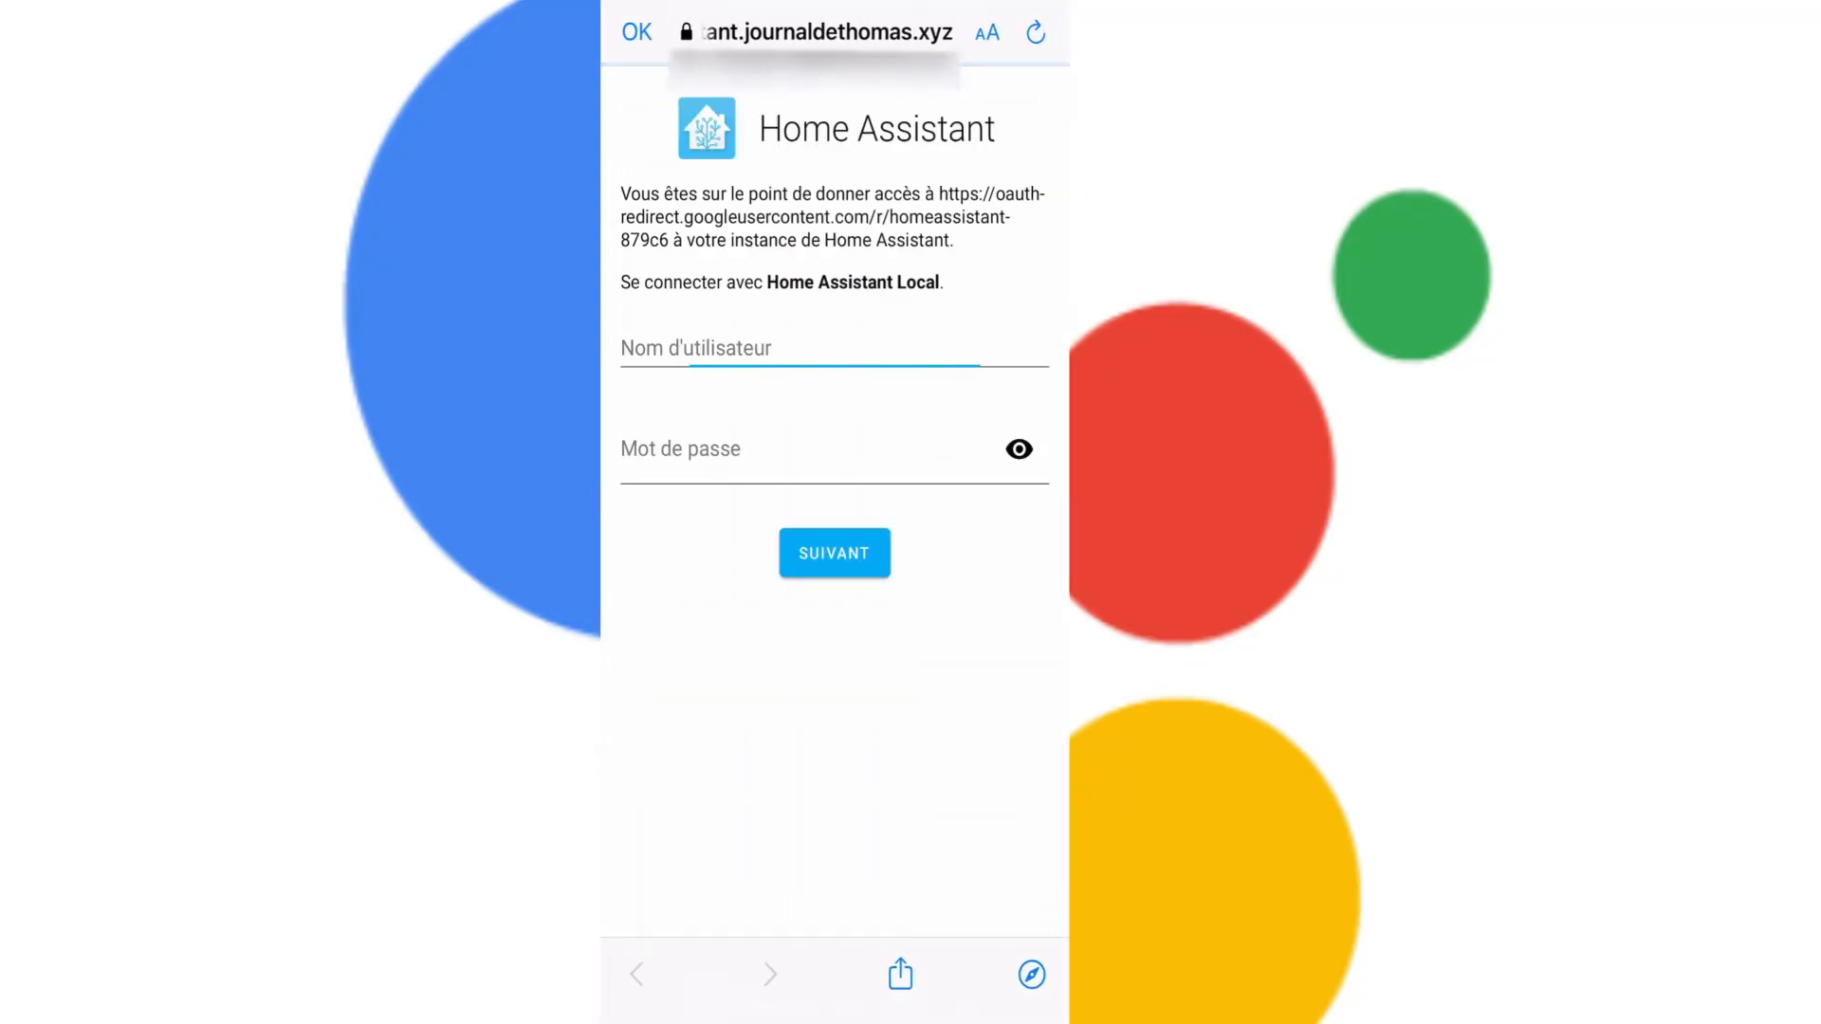
- Sign in with the Home Assistant username and password to complete the account link
{"action": "left_click", "coordinate": [834, 348]}
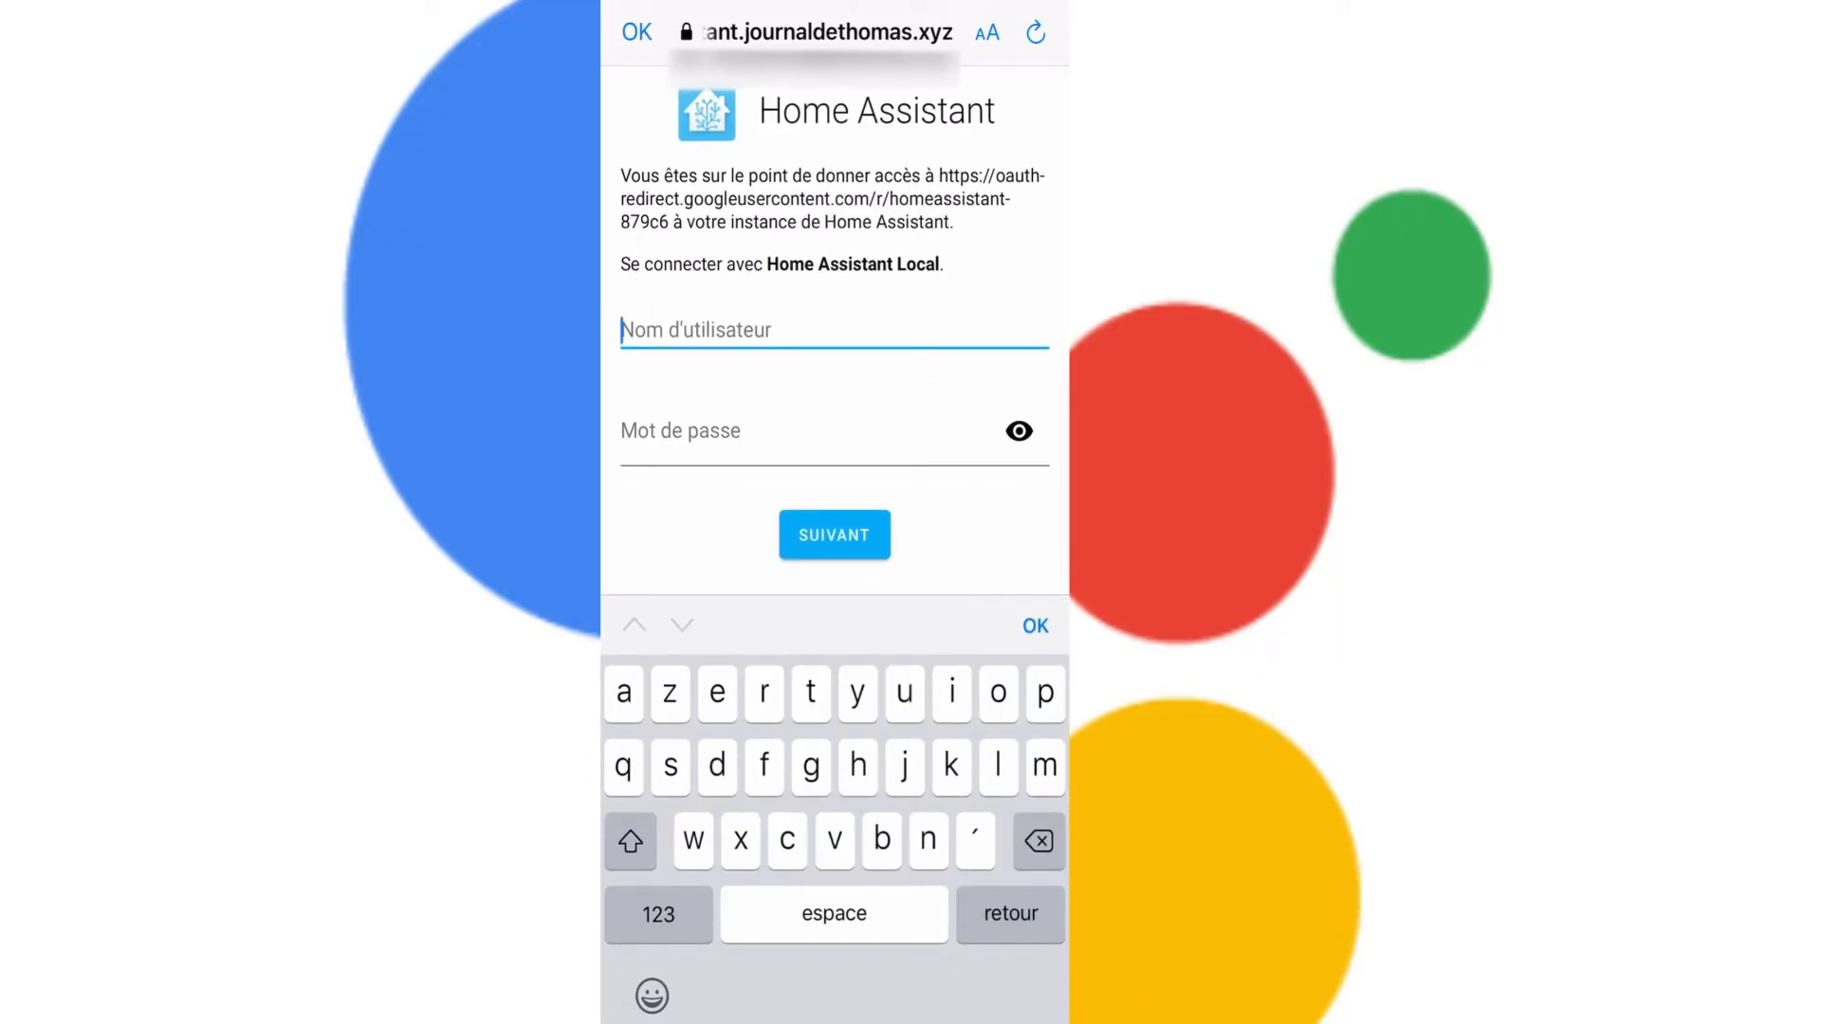
{"action": "type", "text": "Thomas"}
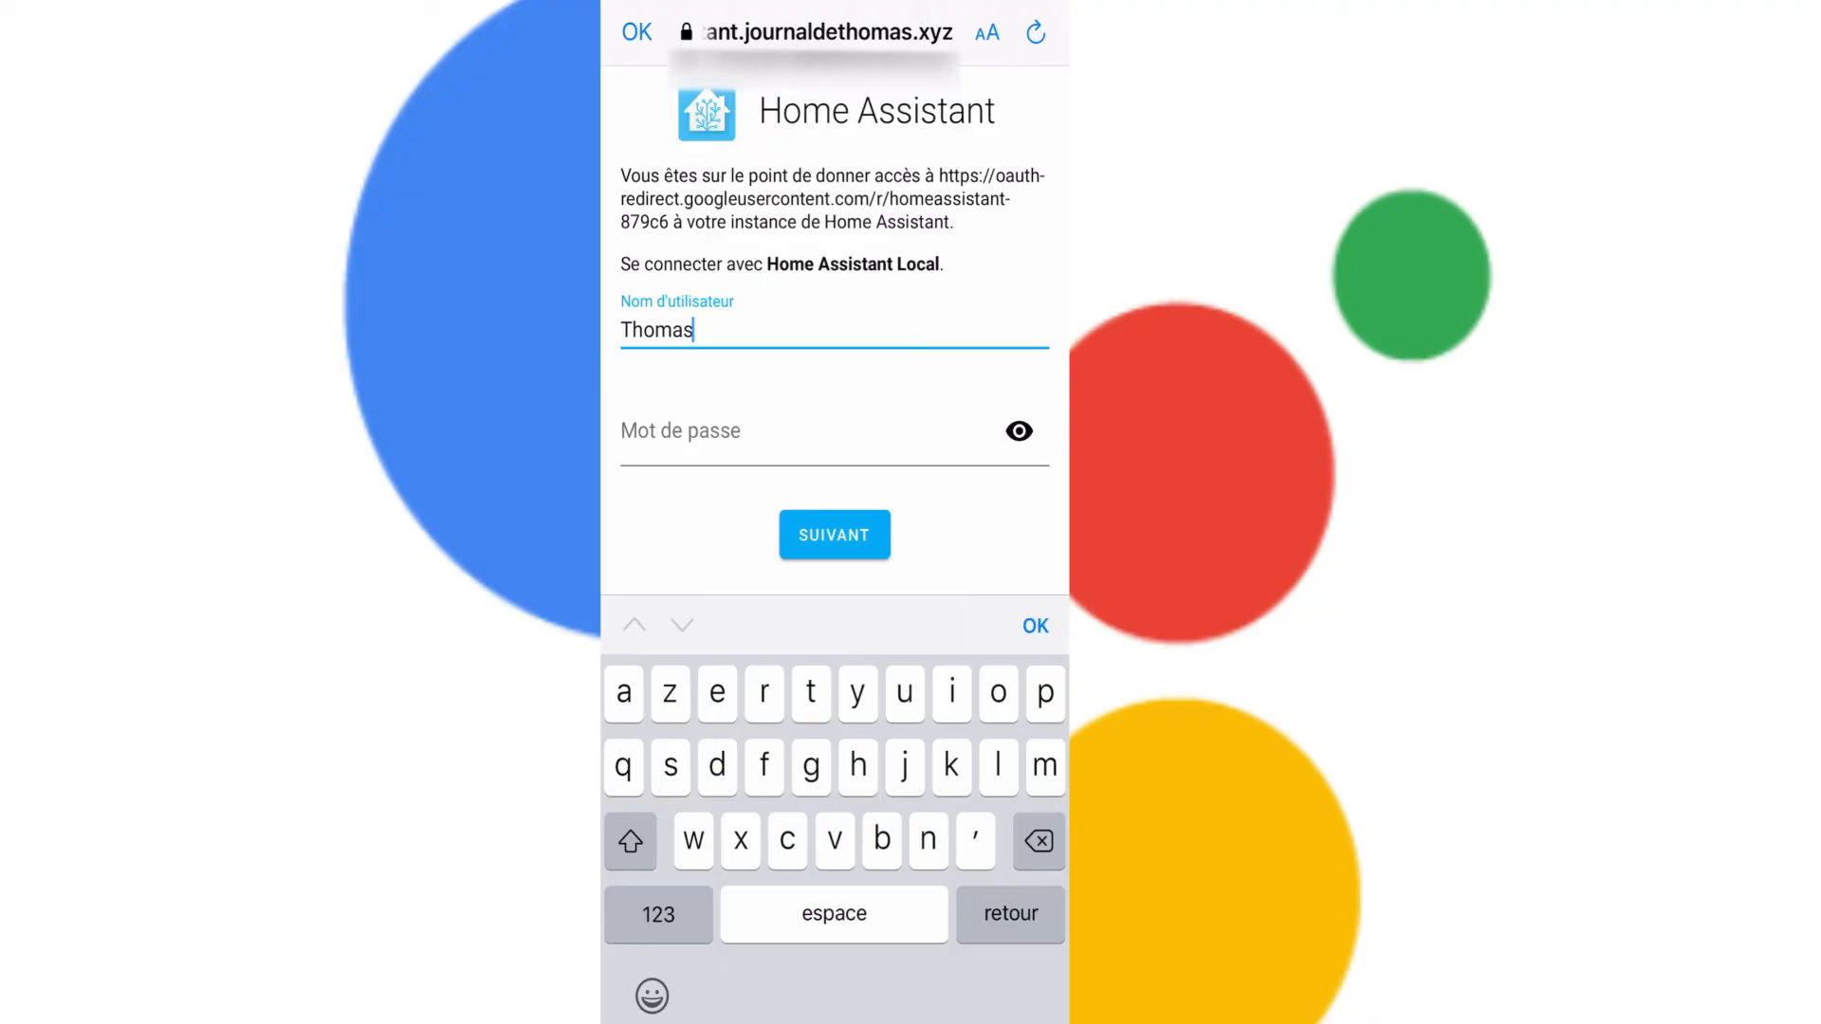
{"action": "left_click", "coordinate": [806, 430]}
{"action": "type", "text": "••••"}
{"action": "type", "text": "•"}
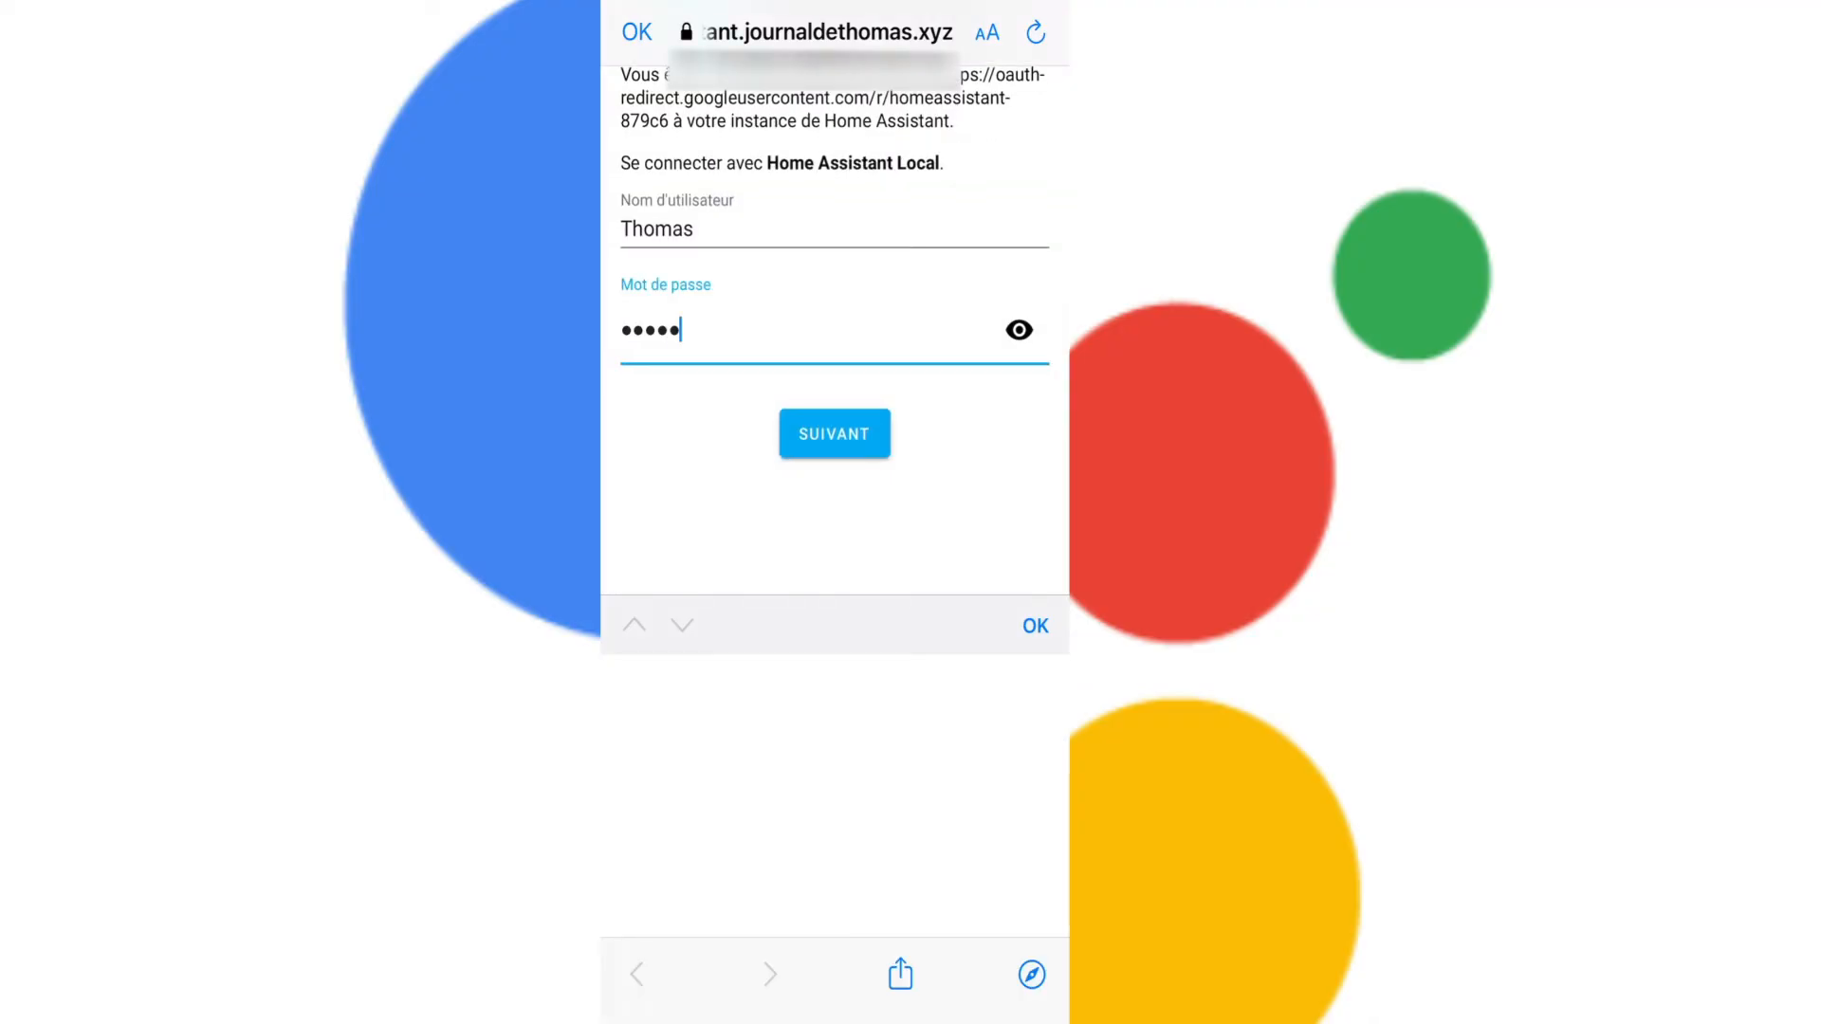
{"action": "type", "text": "••••••"}
{"action": "key", "text": "Return"}
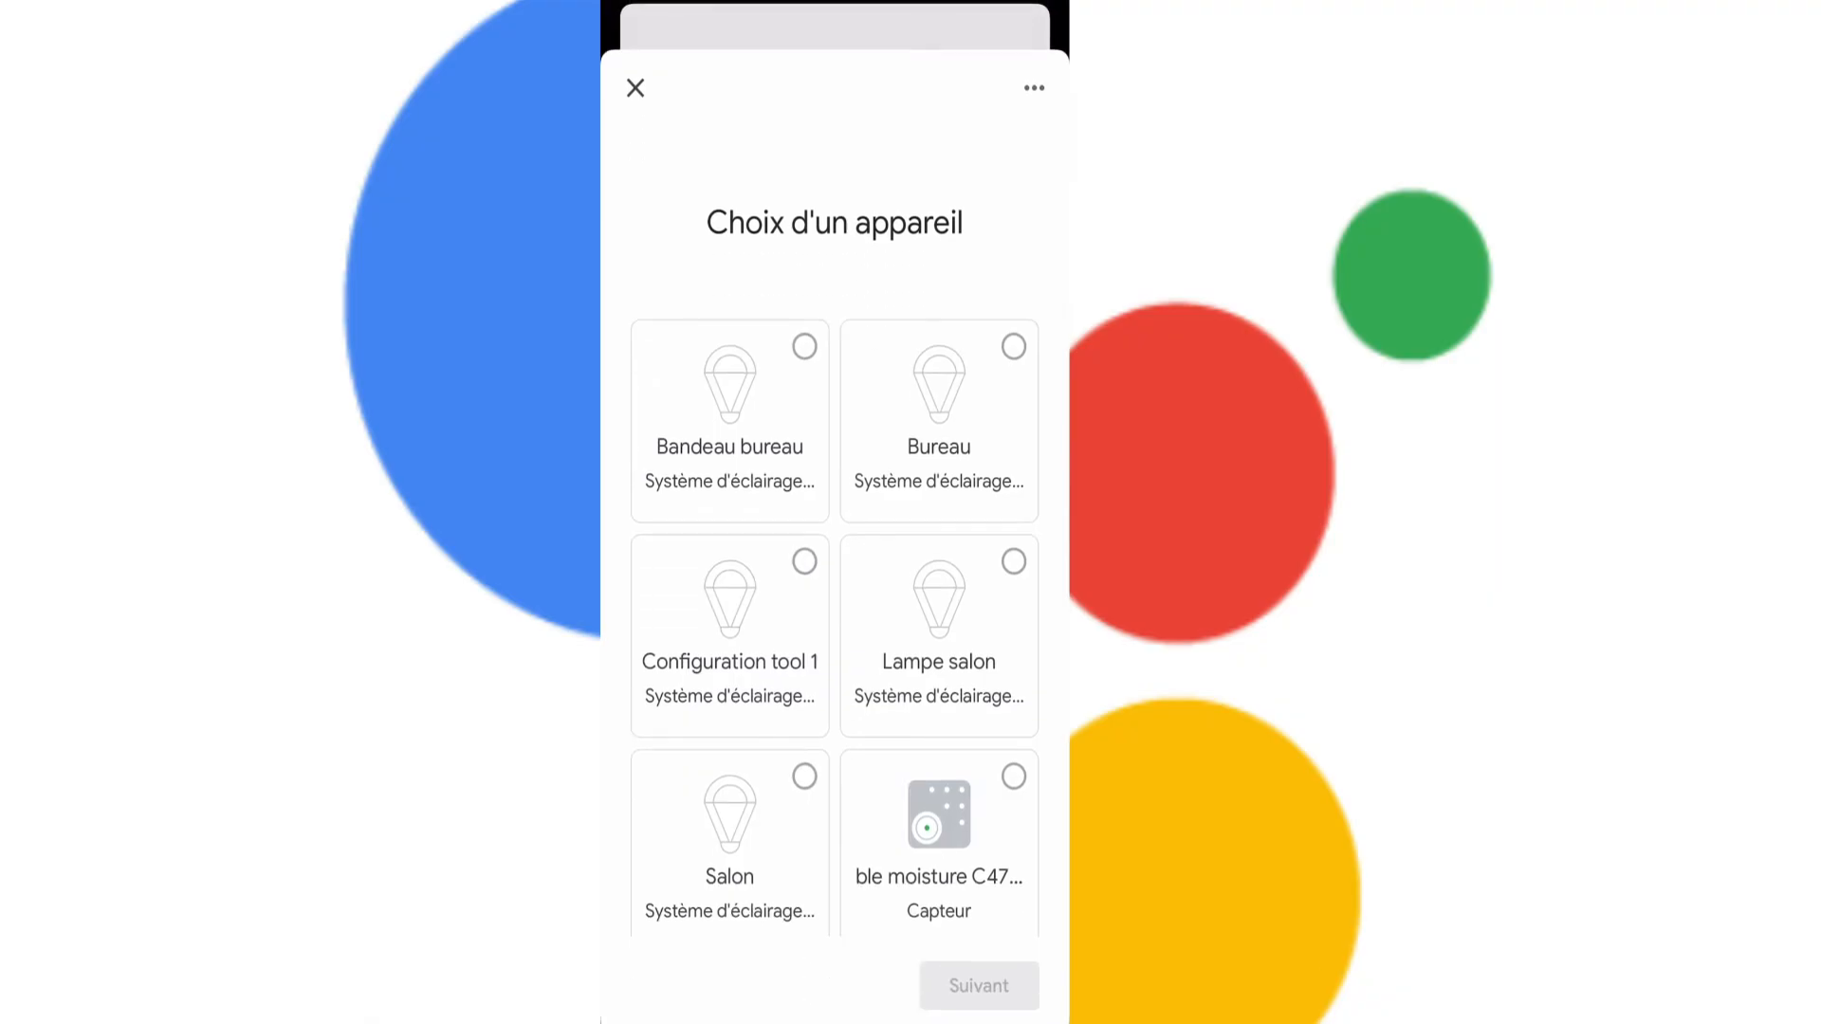
- Scroll through the list of linked Home Assistant devices in Google Home to review them
{"action": "scroll", "coordinate": [834, 502], "scroll_direction": "down", "scroll_amount": 10}
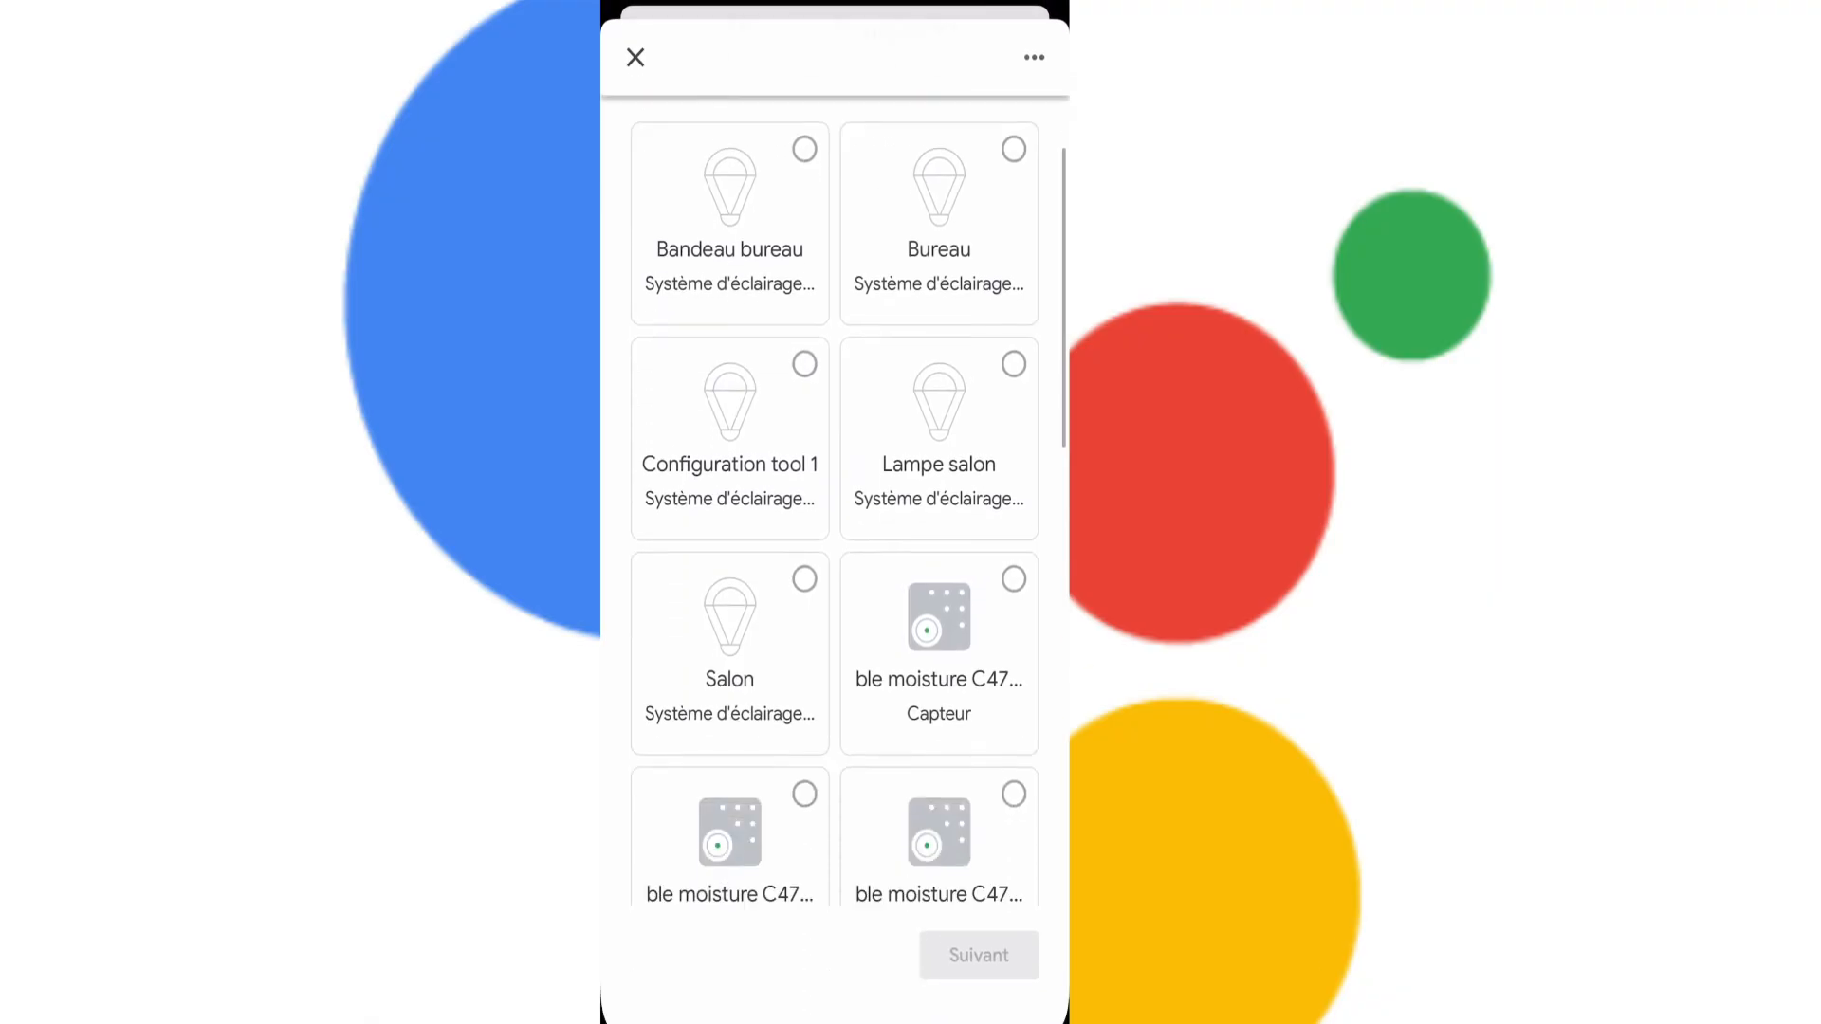
{"action": "scroll", "coordinate": [835, 502], "scroll_direction": "down", "scroll_amount": 6}
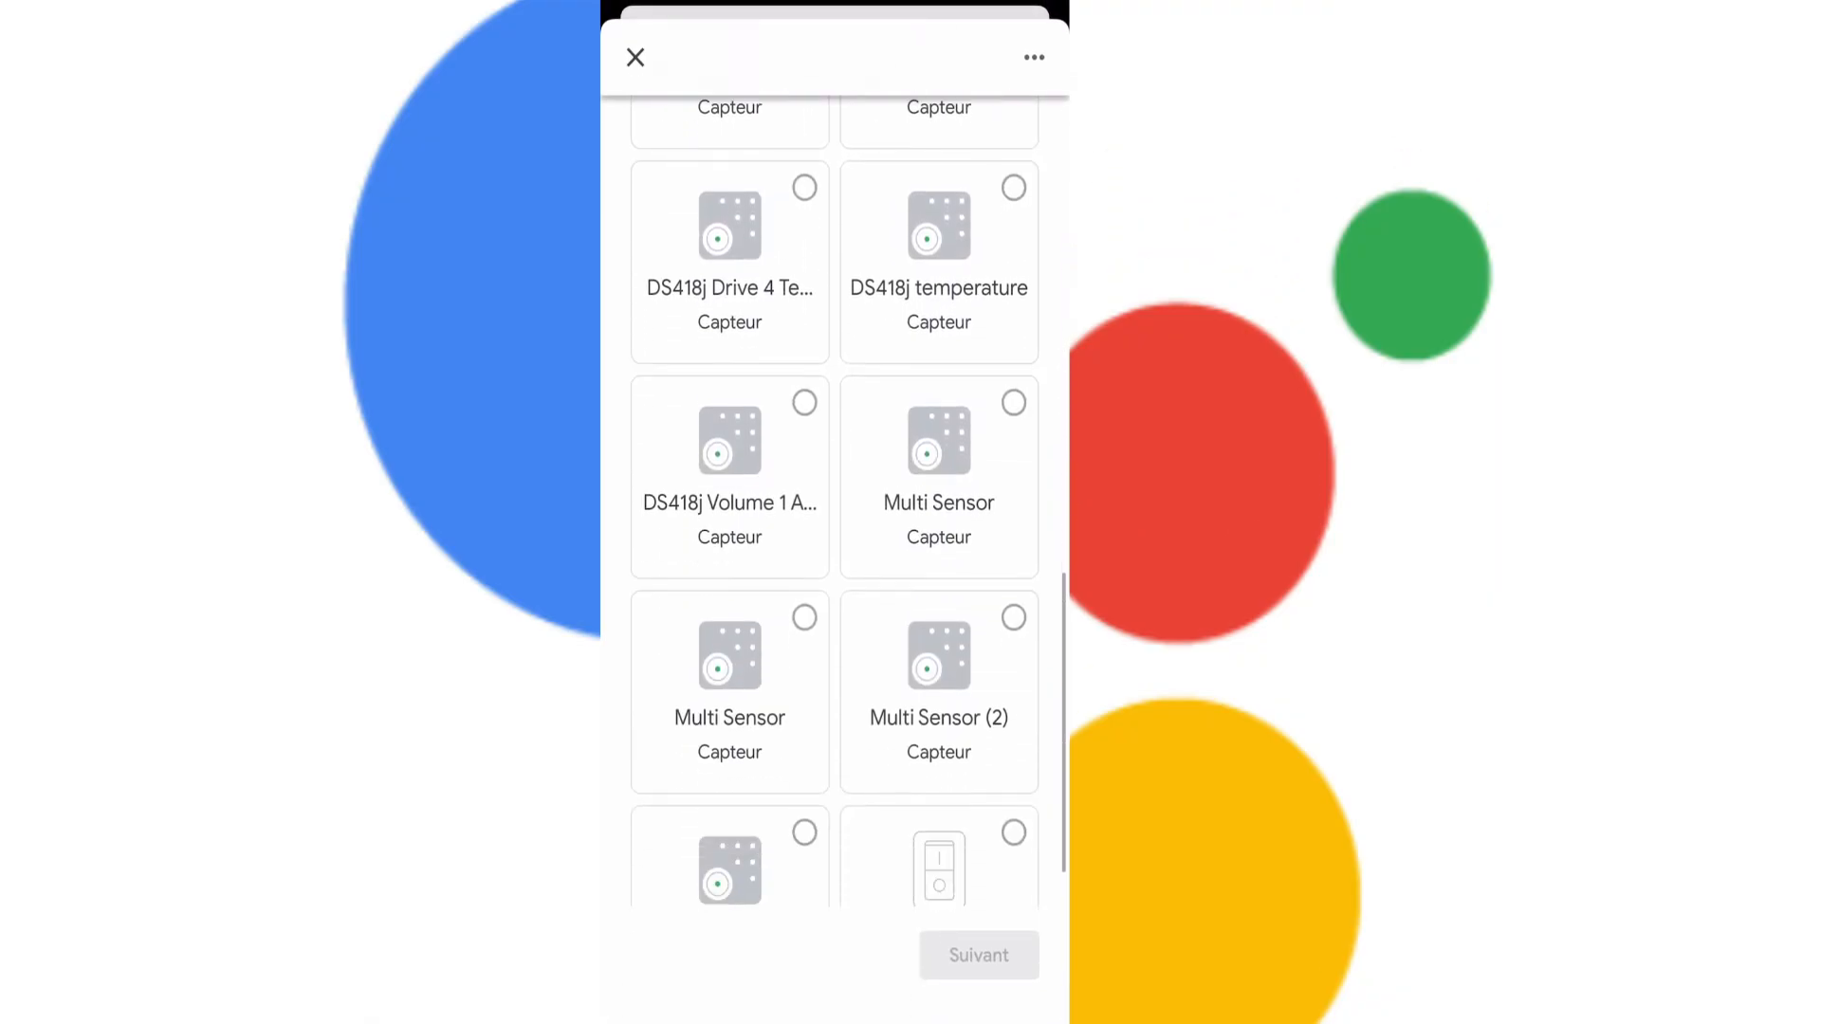
{"action": "scroll", "coordinate": [834, 502], "scroll_direction": "up", "scroll_amount": 8}
{"action": "scroll", "coordinate": [834, 503], "scroll_direction": "up", "scroll_amount": 5}
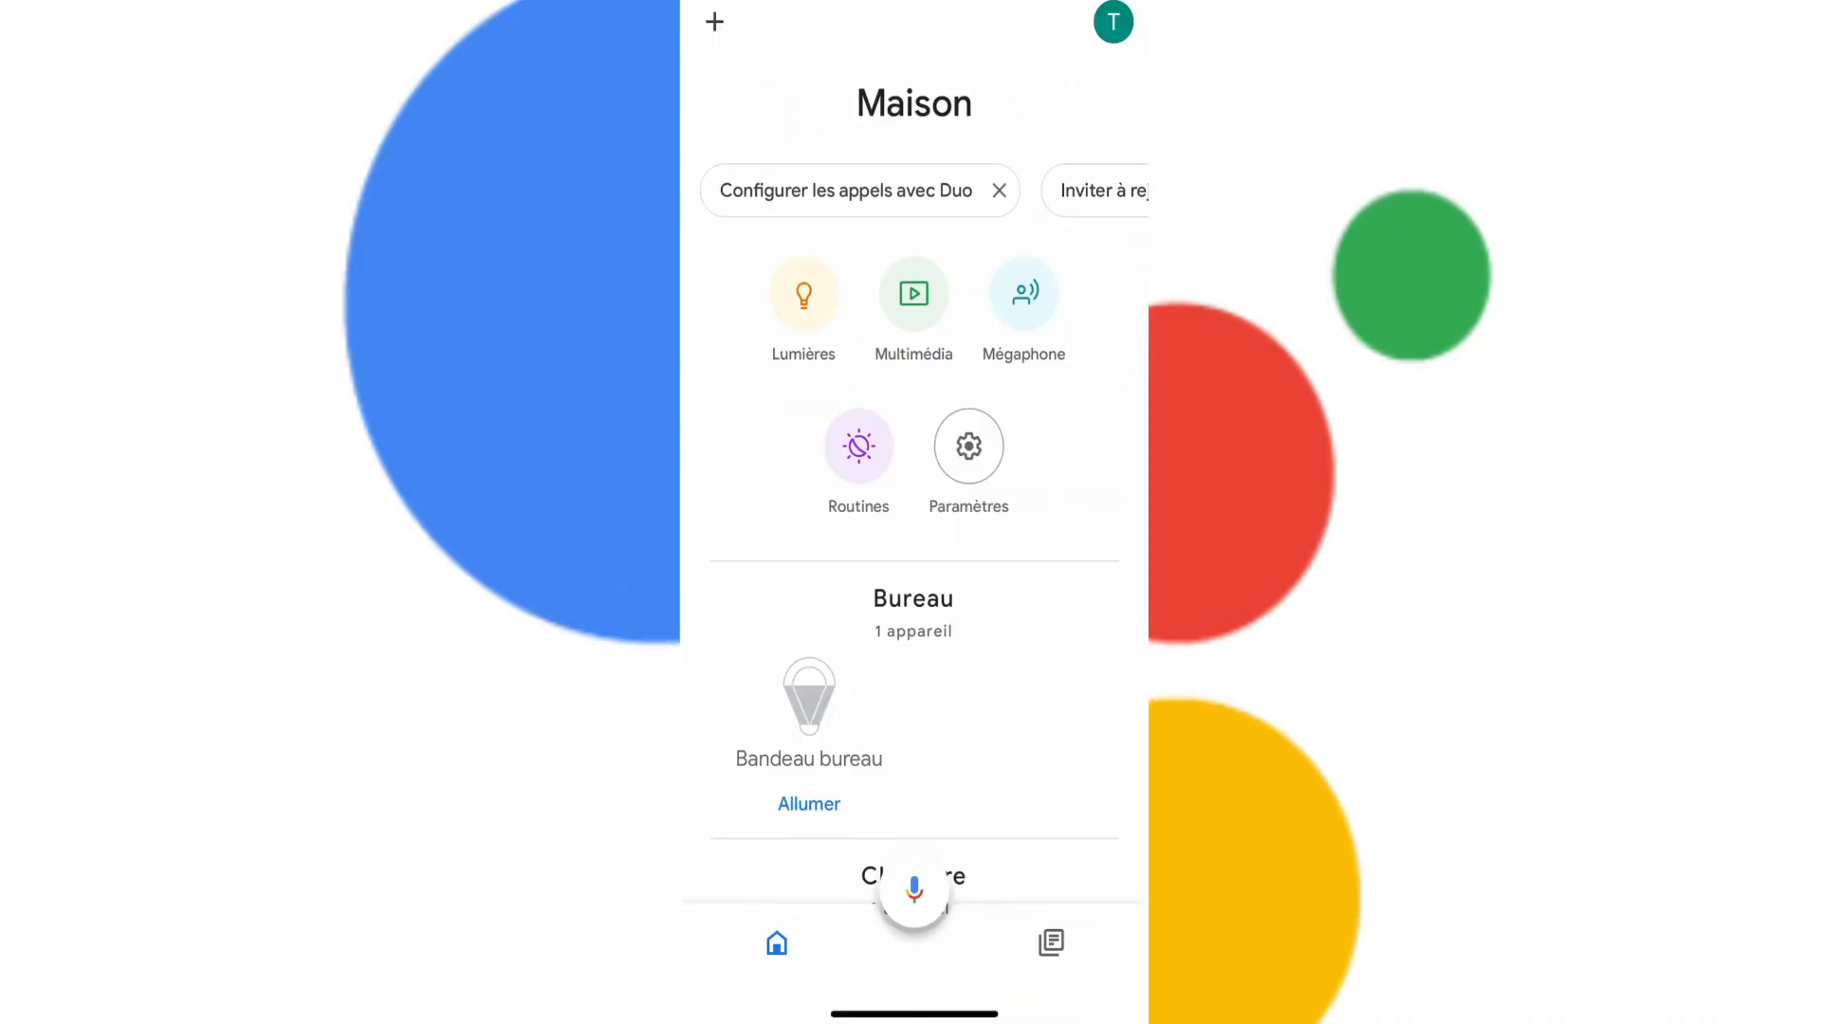
{"action": "scroll", "coordinate": [914, 474], "scroll_direction": "down", "scroll_amount": 10}
{"action": "scroll", "coordinate": [913, 474], "scroll_direction": "down", "scroll_amount": 15}
{"action": "scroll", "coordinate": [913, 474], "scroll_direction": "down", "scroll_amount": 5}
{"action": "scroll", "coordinate": [914, 474], "scroll_direction": "up", "scroll_amount": 10}
{"action": "scroll", "coordinate": [913, 474], "scroll_direction": "up", "scroll_amount": 20}
{"action": "scroll", "coordinate": [913, 474], "scroll_direction": "down", "scroll_amount": 5}
{"action": "scroll", "coordinate": [913, 474], "scroll_direction": "up", "scroll_amount": 5}
{"action": "scroll", "coordinate": [913, 474], "scroll_direction": "down", "scroll_amount": 5}
{"action": "scroll", "coordinate": [913, 474], "scroll_direction": "up", "scroll_amount": 5}
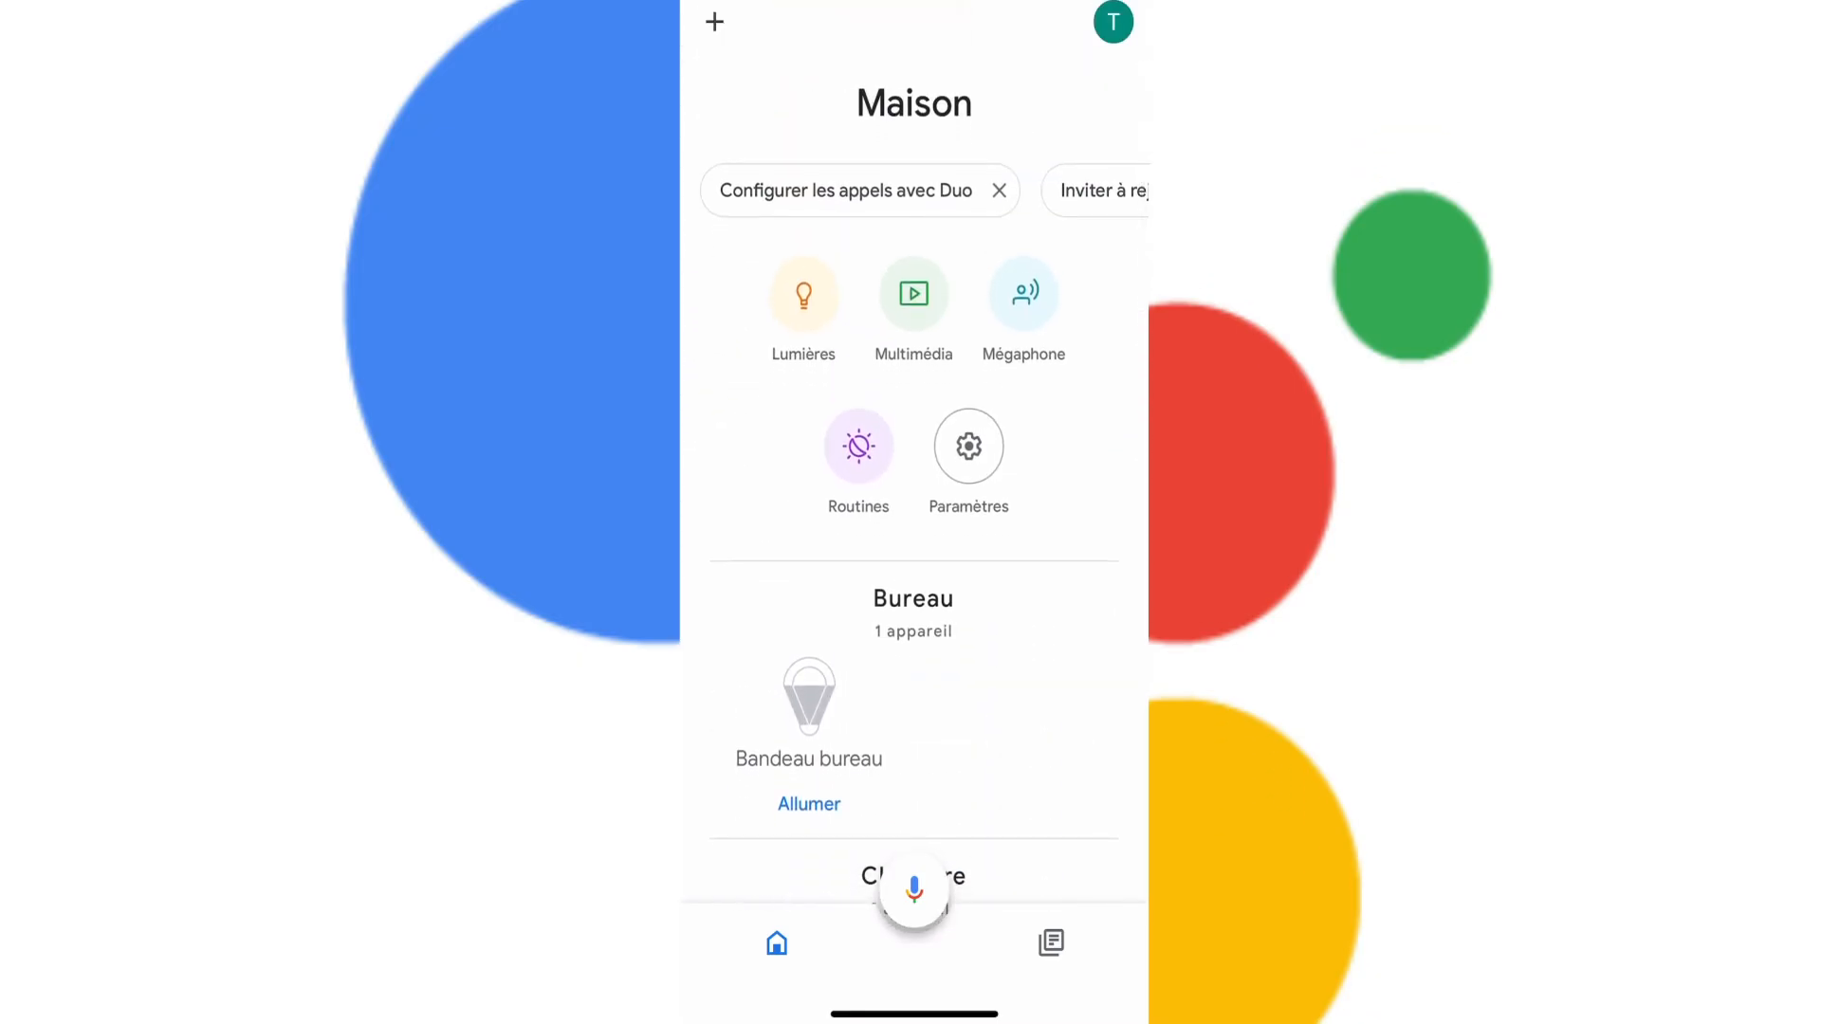